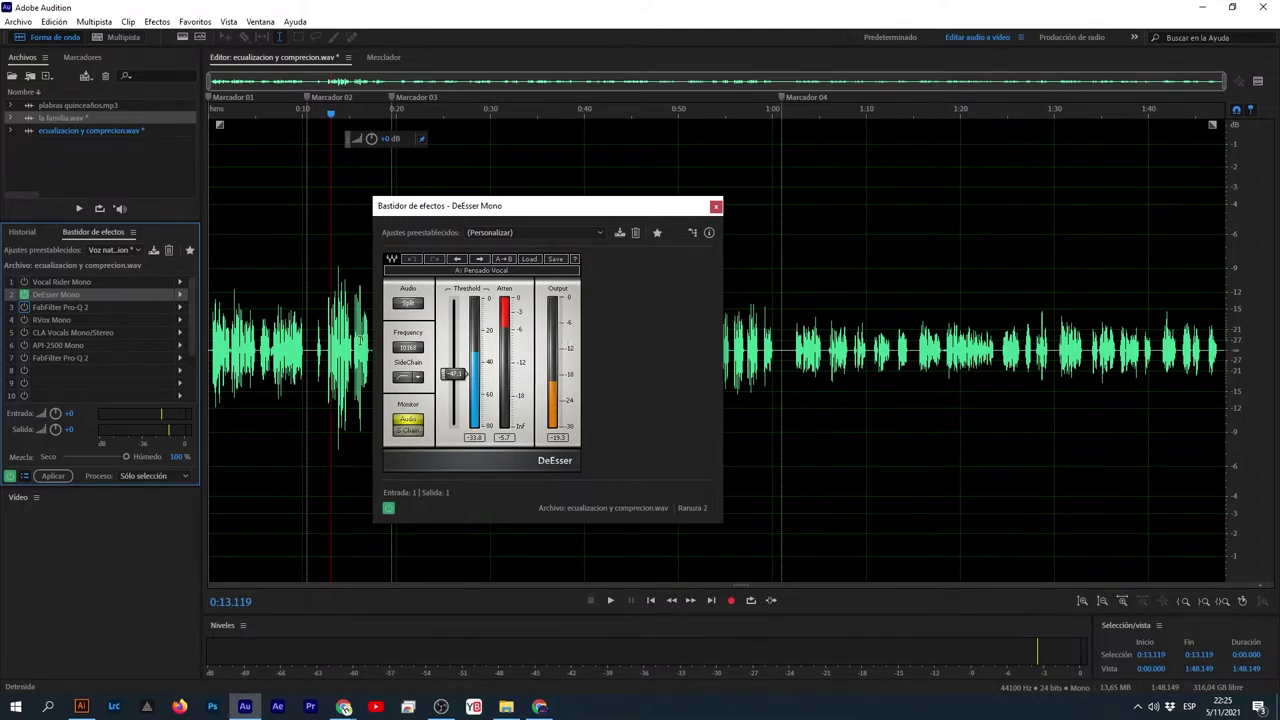
- Play the recording from the beginning with the DeEsser active and move its window clear of the start of the waveform
click(269, 328)
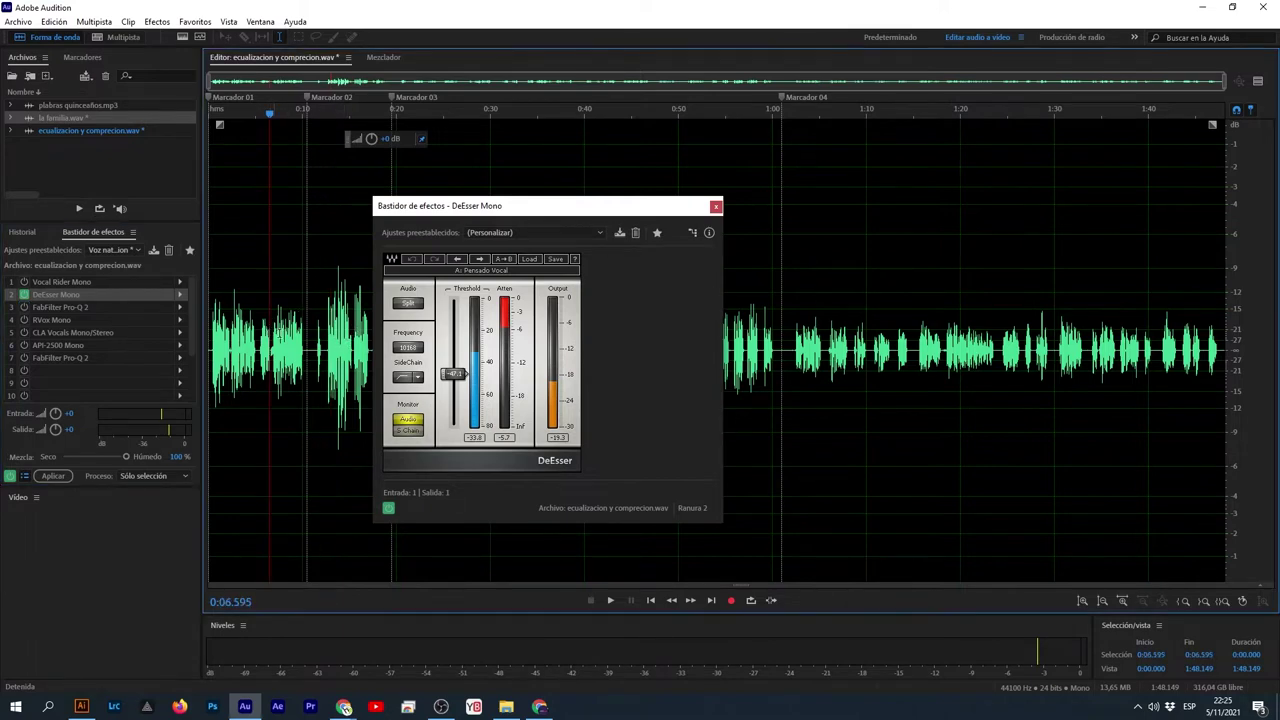
click(28, 298)
click(210, 347)
key(space)
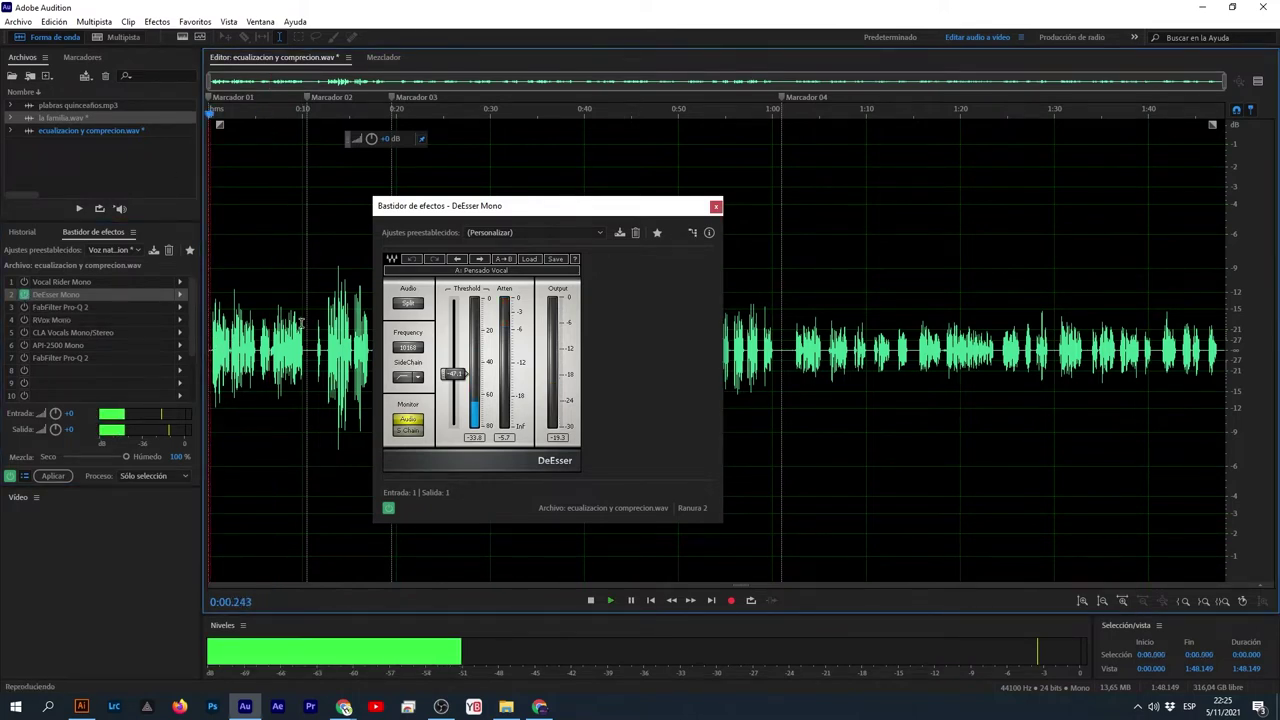
drag(530, 210, 783, 138)
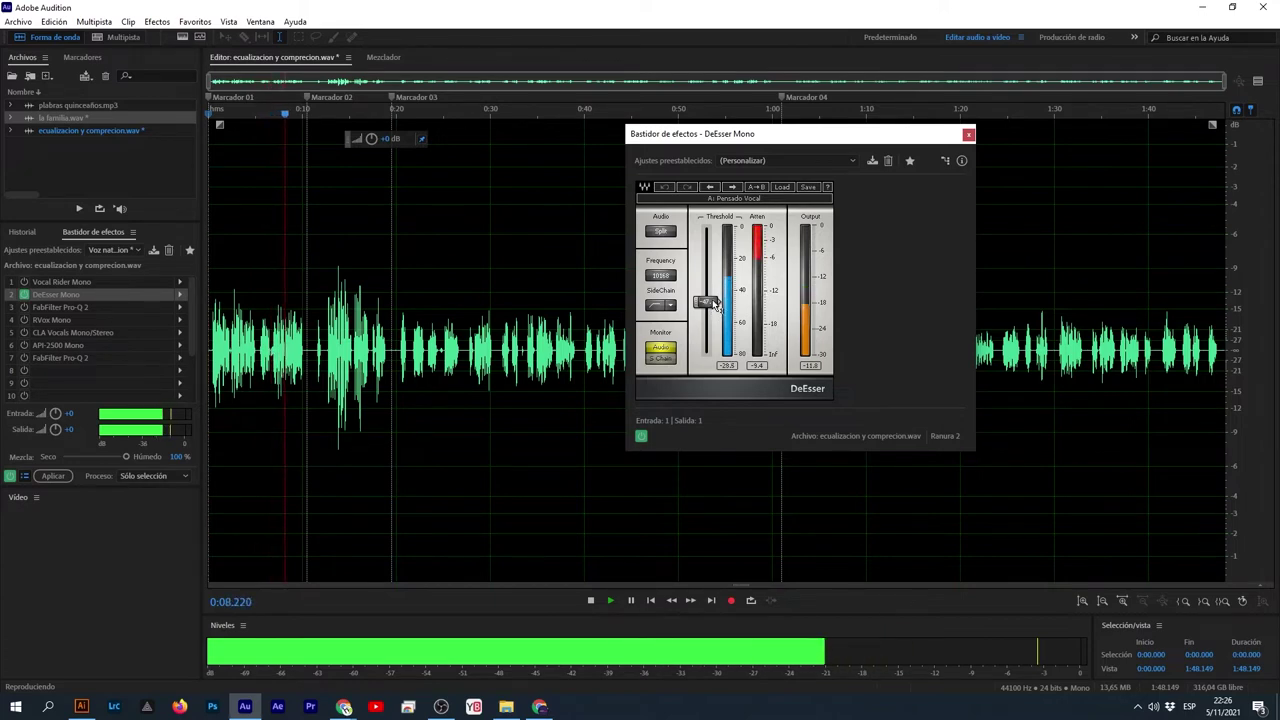
- Set the DeEsser threshold to -41.7 during playback, then stop the audio
drag(713, 305, 711, 290)
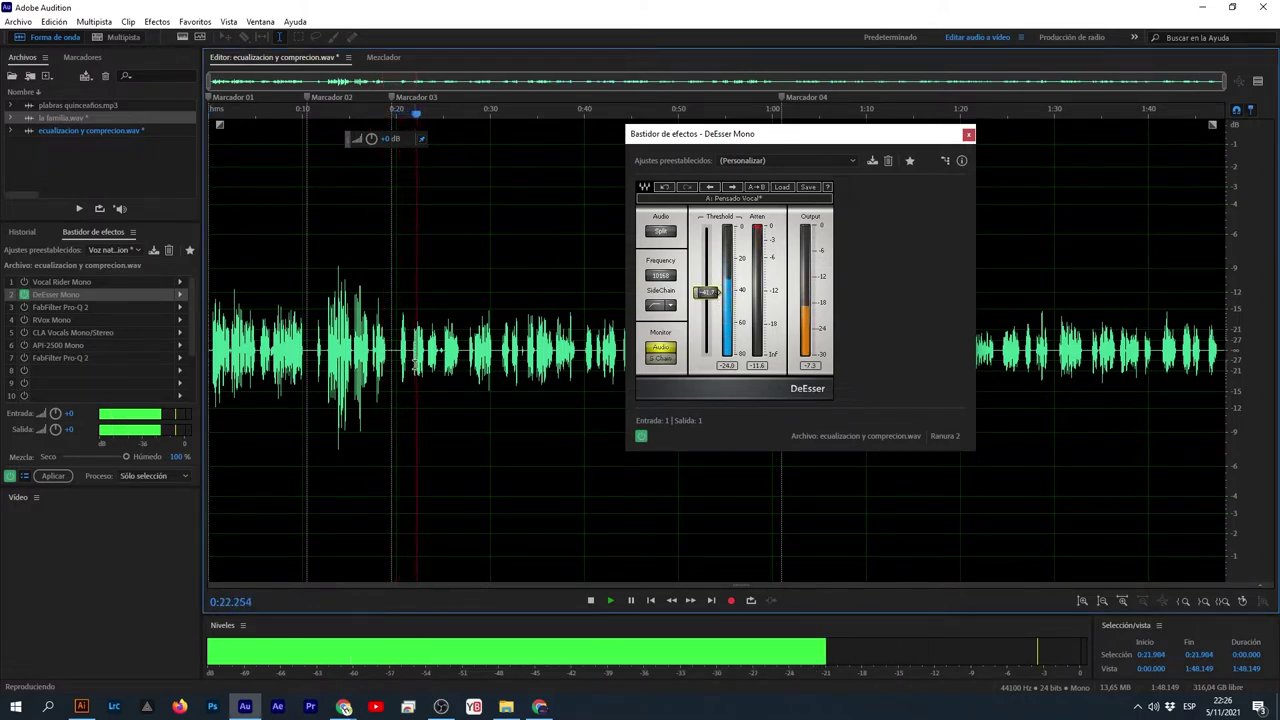
key(space)
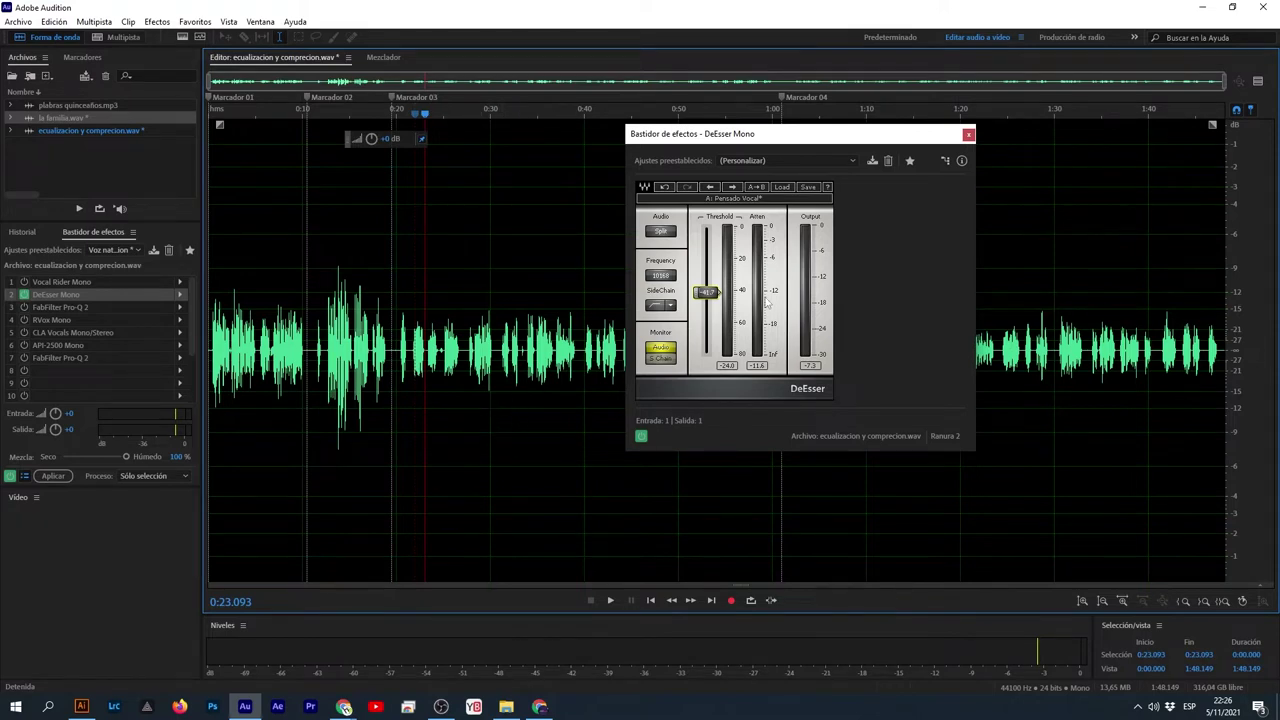
drag(767, 133, 629, 187)
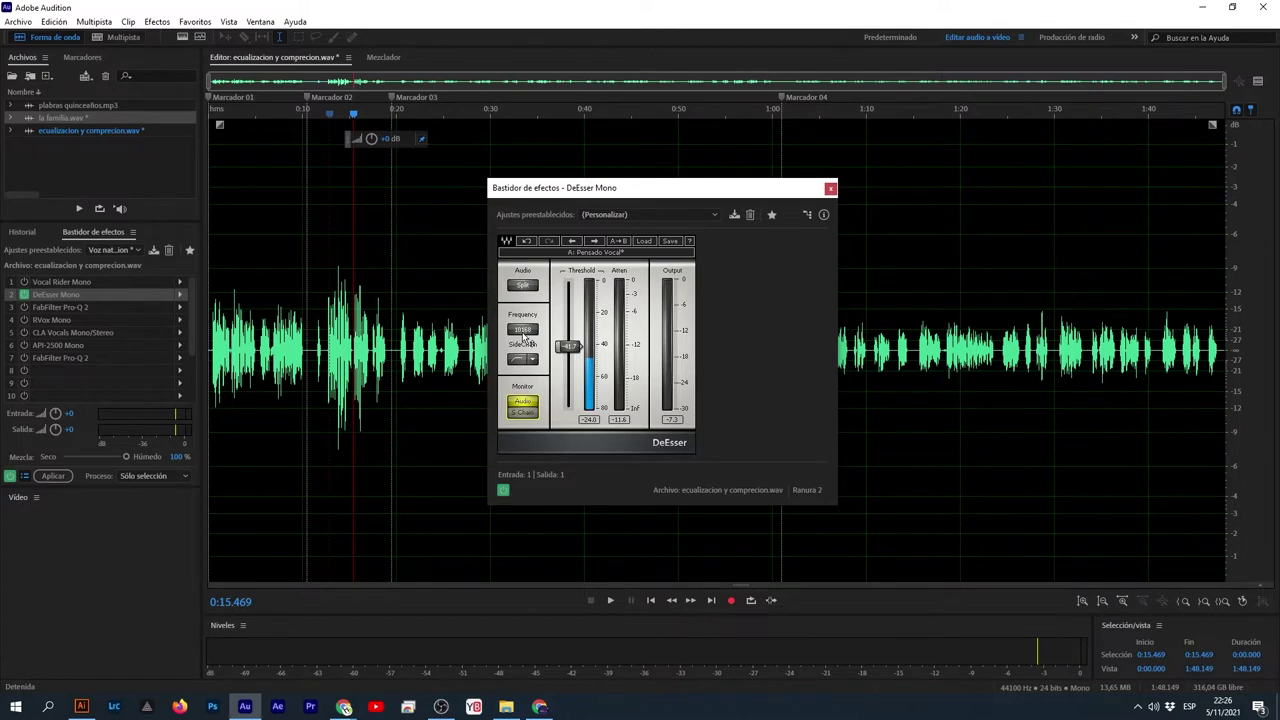
- Close the DeEsser, enable FabFilter Pro-Q 2 in rack slot 3 and open its settings
click(830, 188)
click(24, 307)
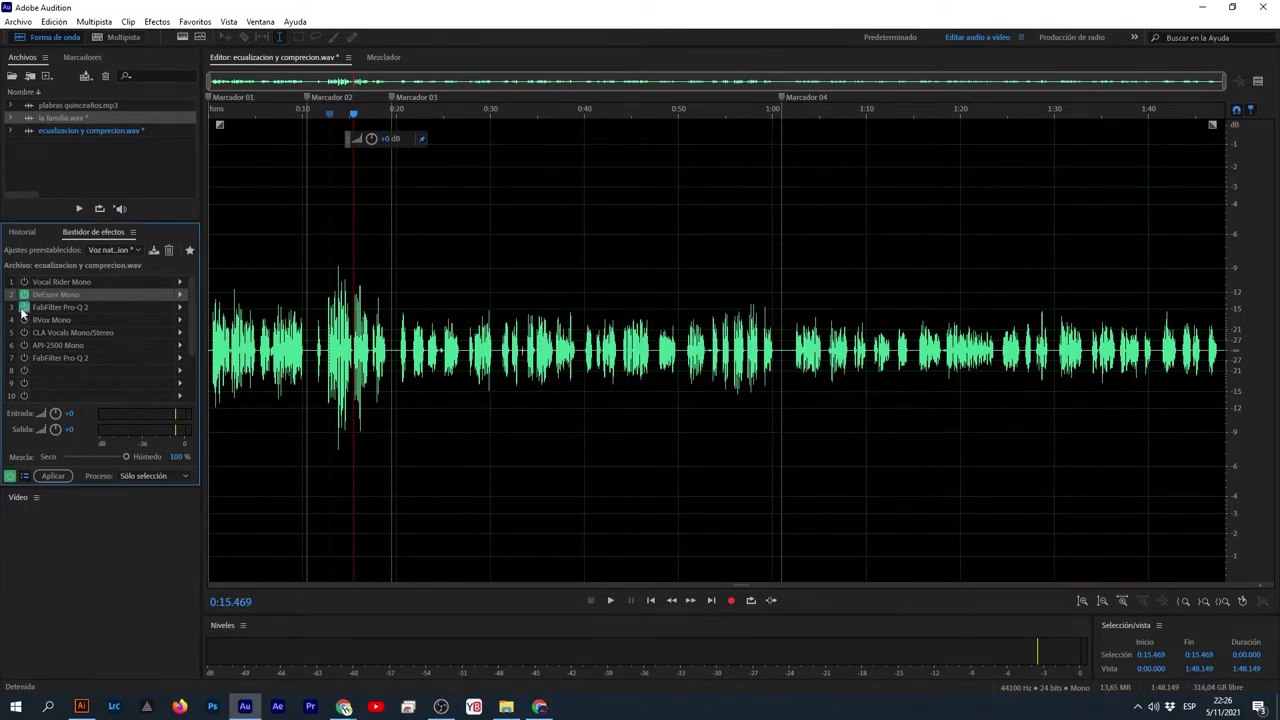
double_click(51, 307)
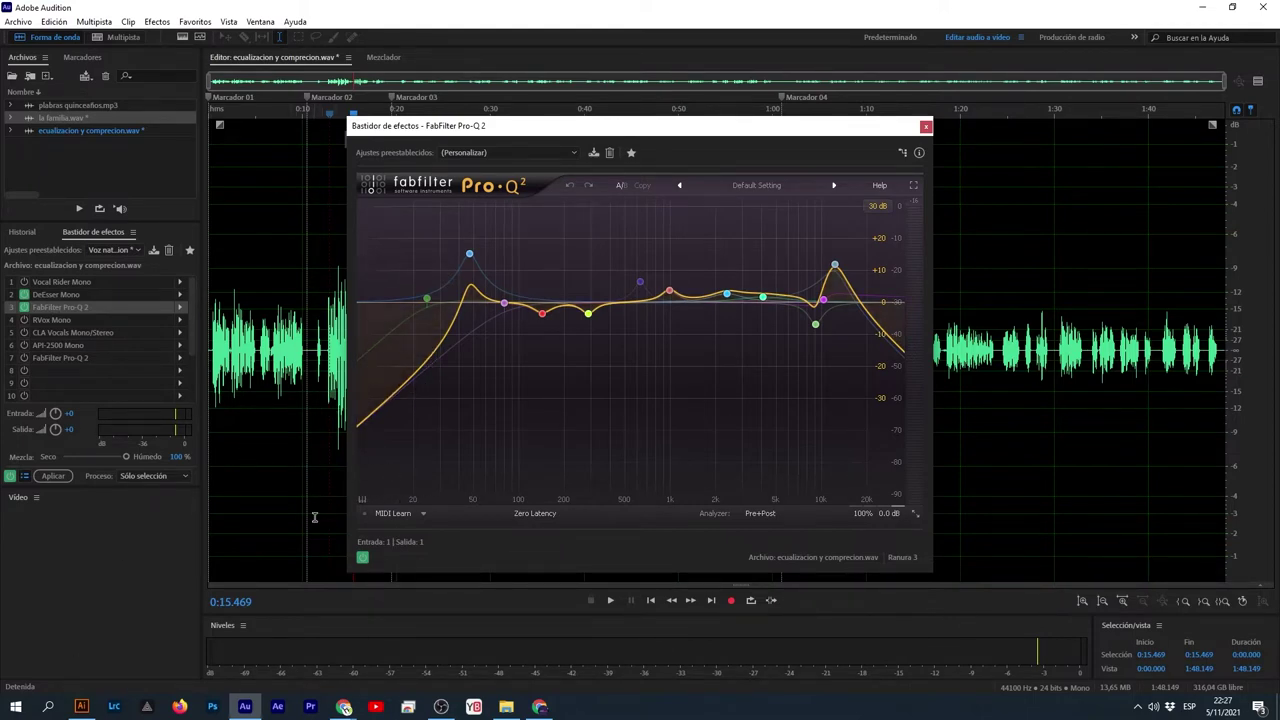
- Adjust the low-end EQ bands, placing the bass boost at about 55.6 Hz, +12.29 dB and the low cut at about 70 Hz
click(427, 297)
drag(427, 297, 505, 307)
click(471, 263)
double_click(471, 272)
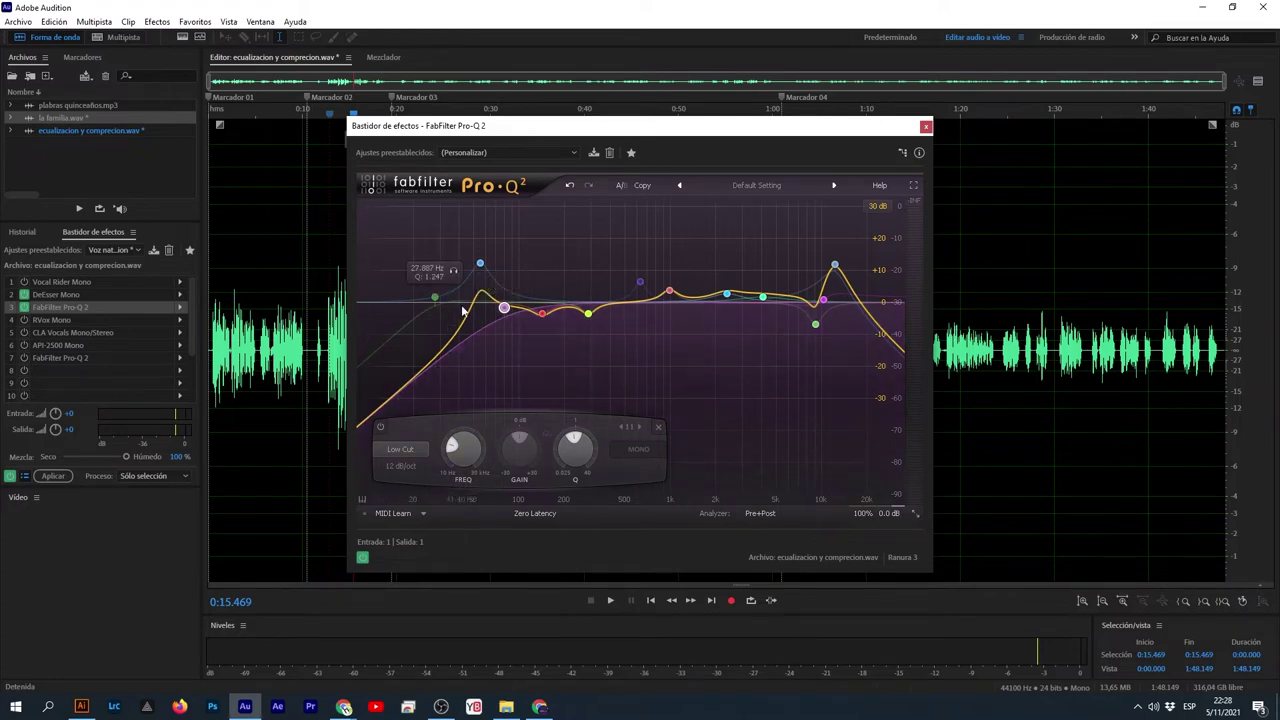
drag(503, 309, 496, 314)
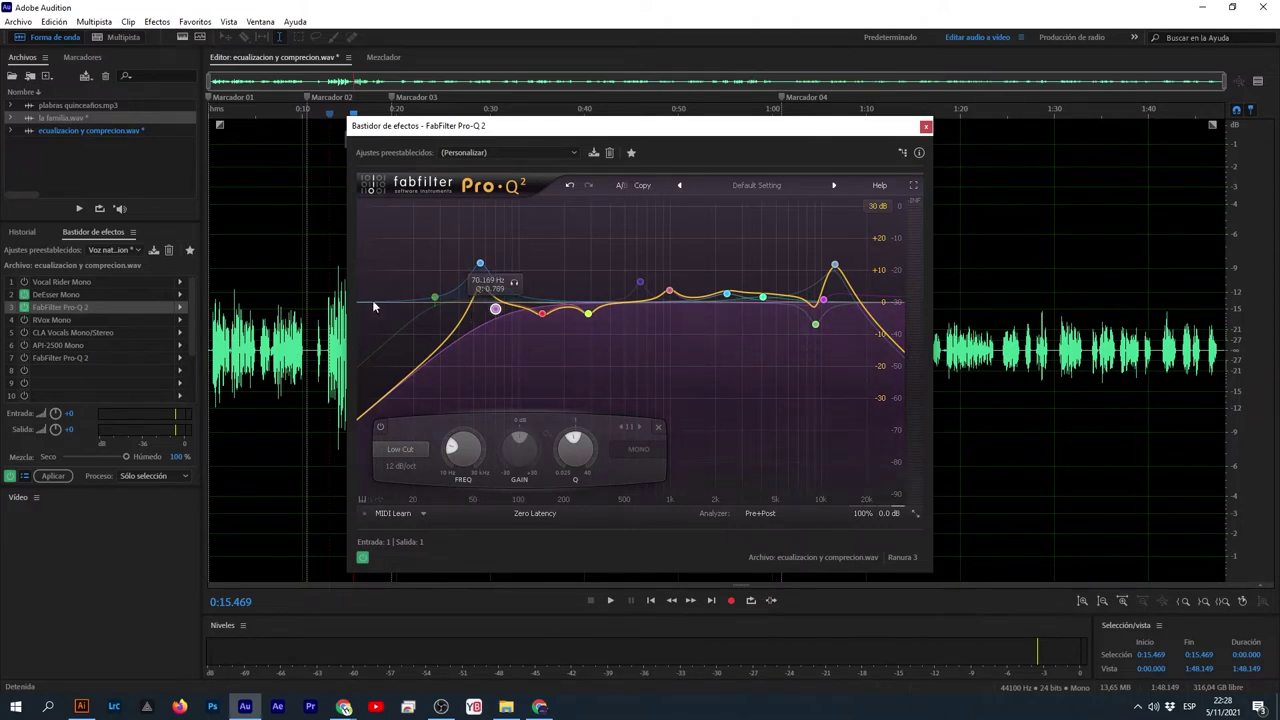
- Play the recording from near its start and listen to the soloed bass boost band at 55.563 Hz
click(226, 352)
key(space)
click(499, 230)
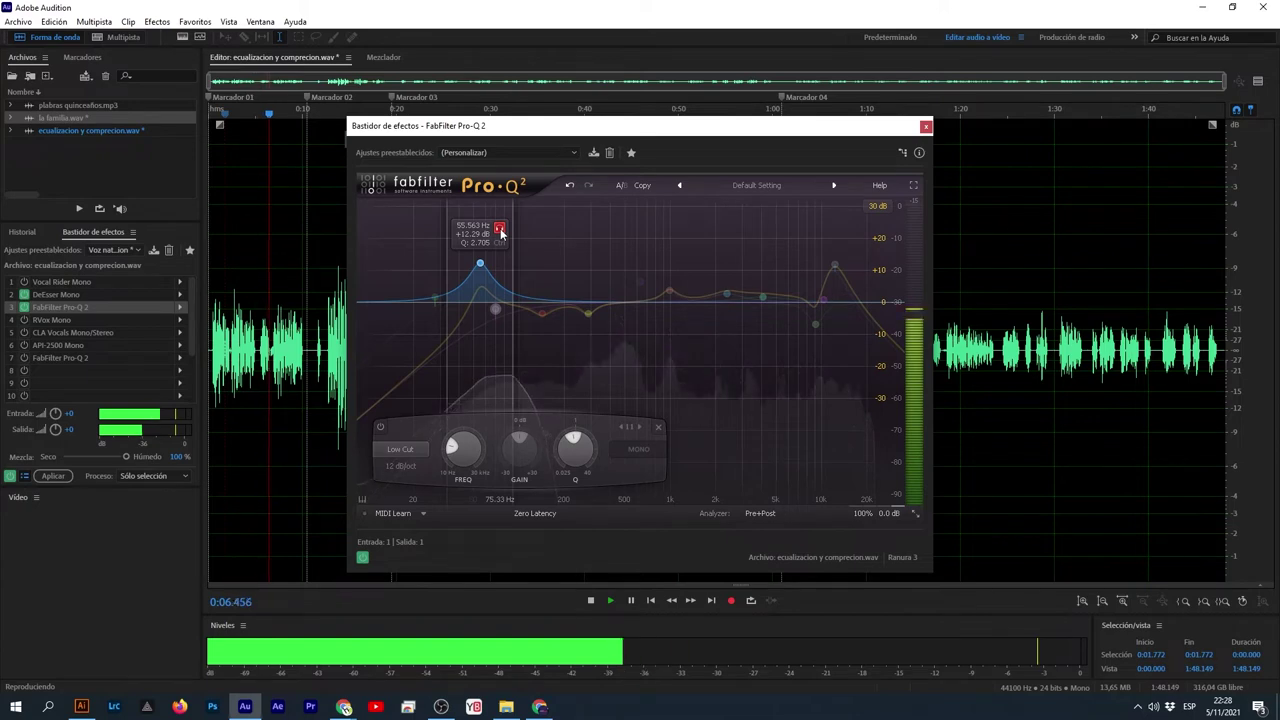
key(space)
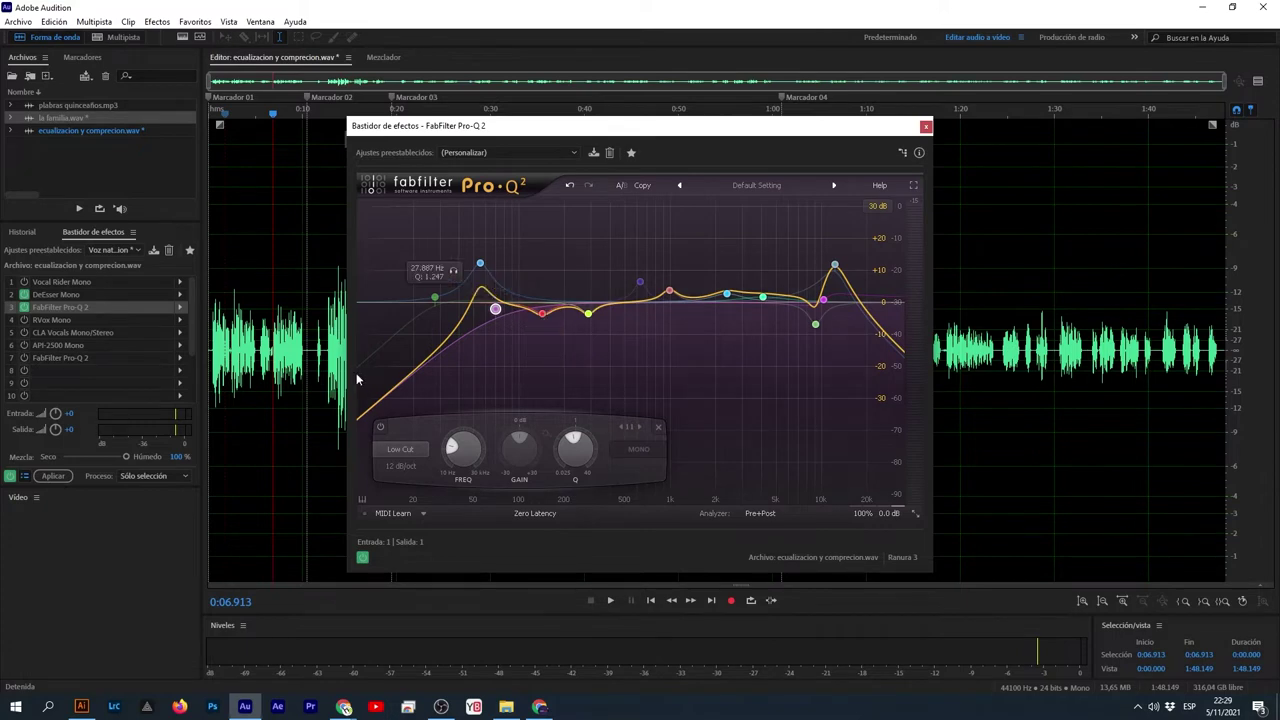
- Play from about 6.5 seconds and compare the soloed 142.77 Hz cut band with the full equalized voice
click(268, 365)
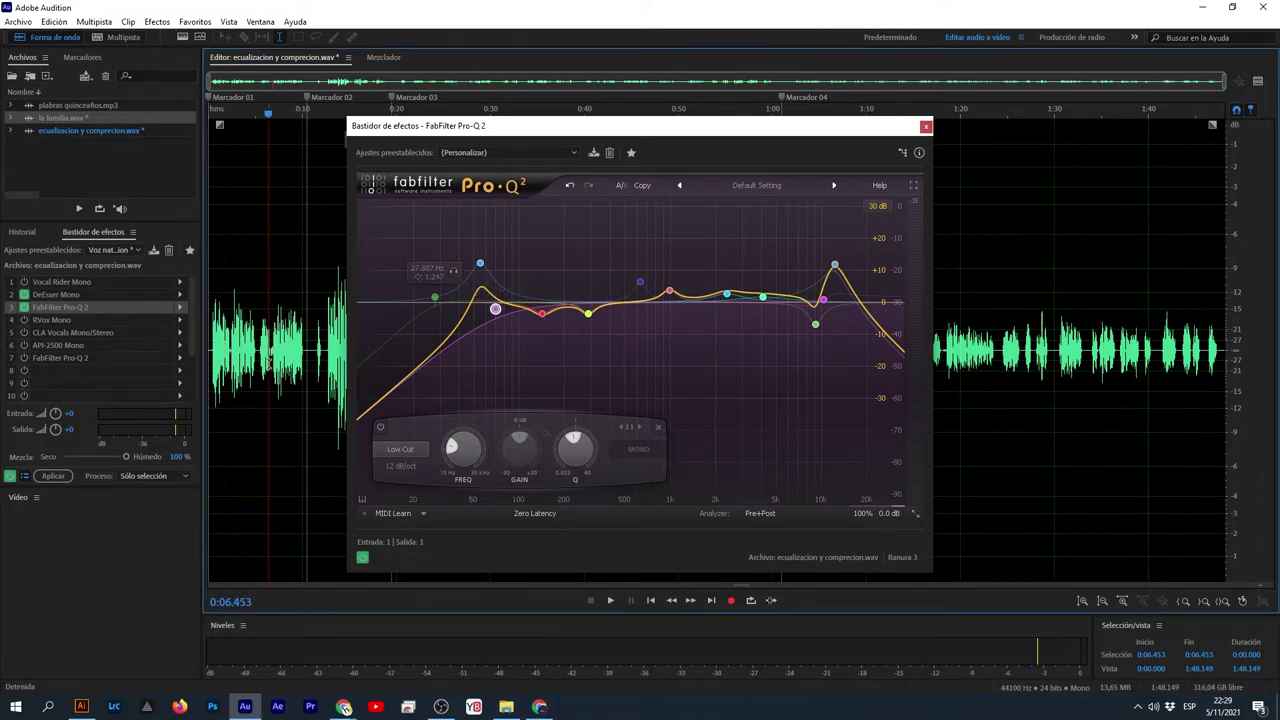
click(561, 337)
key(space)
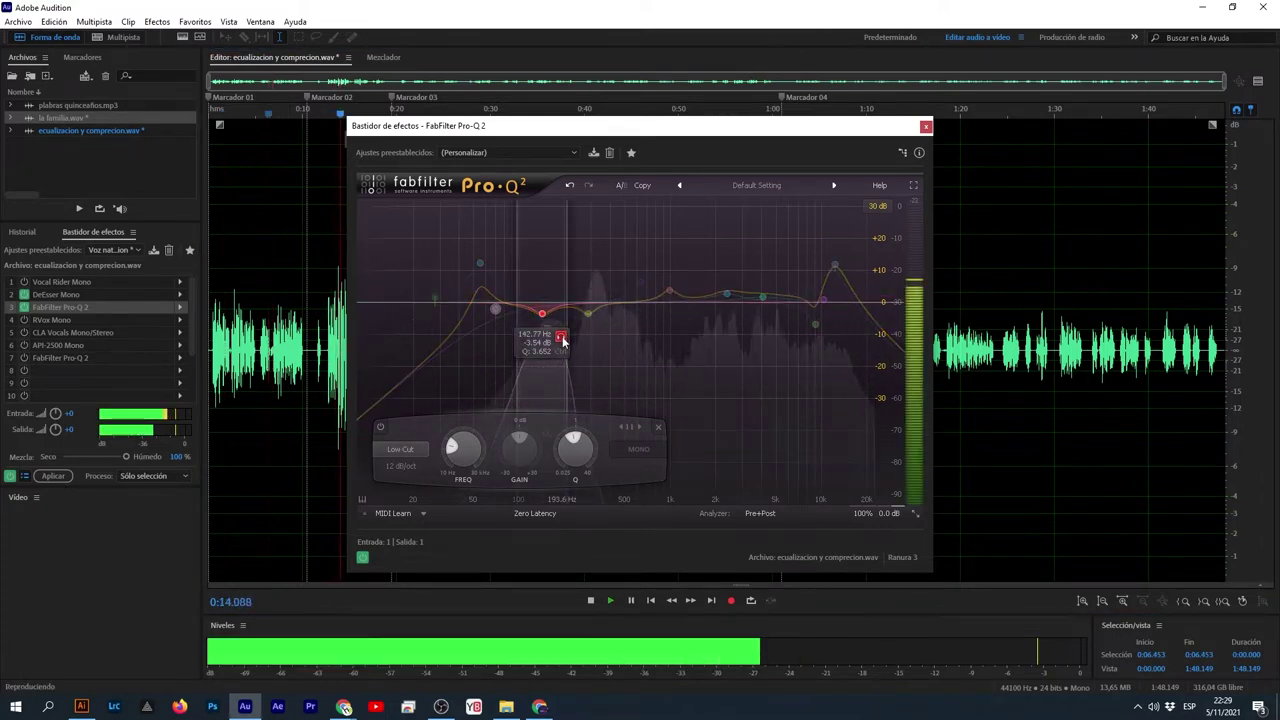
click(561, 337)
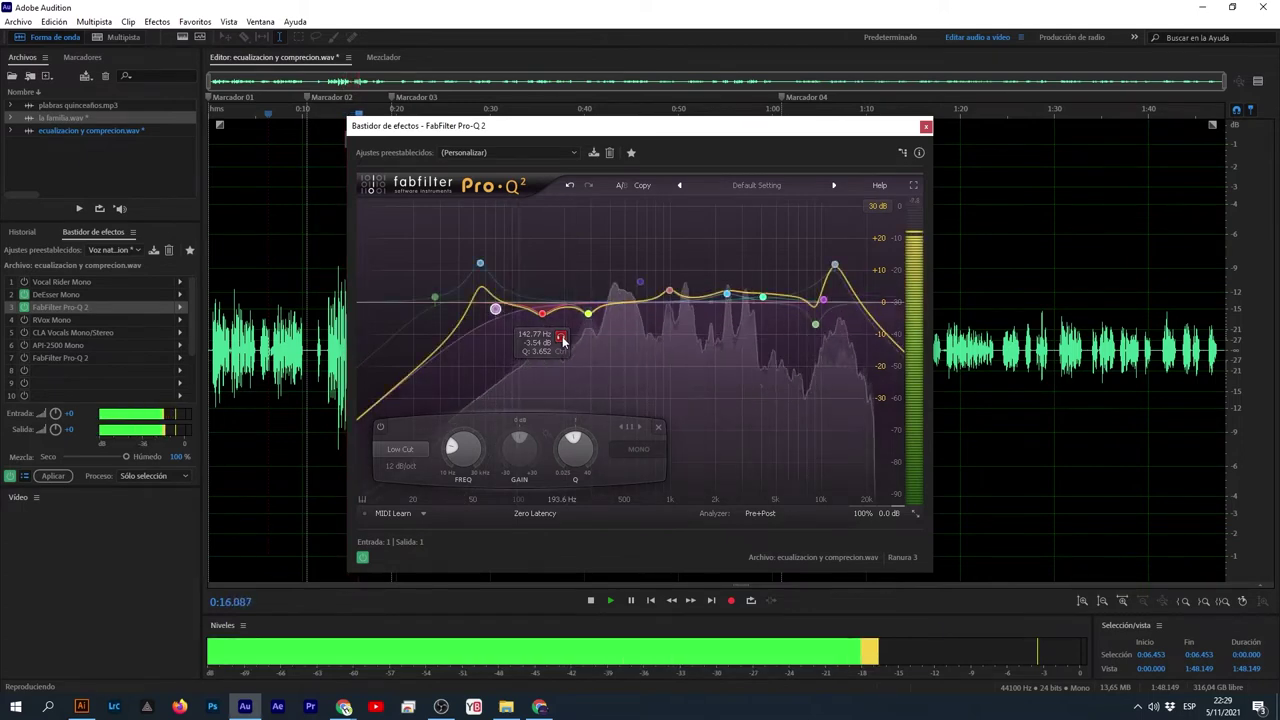
key(space)
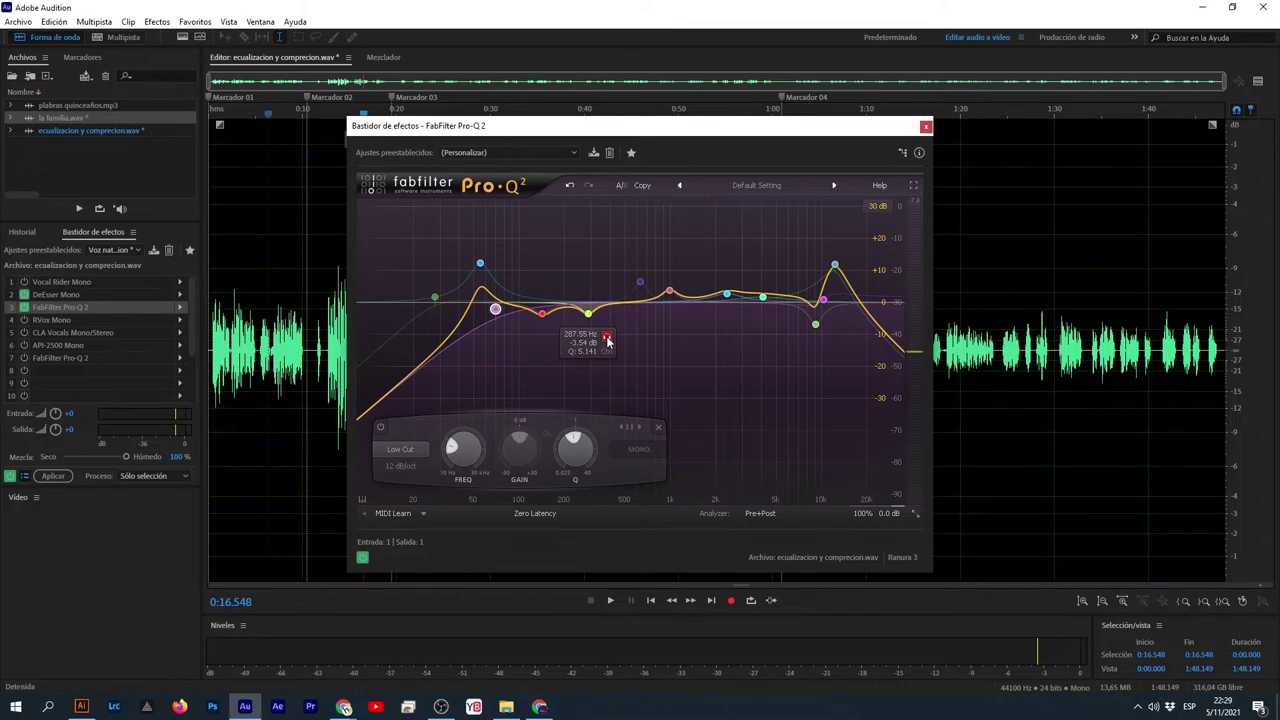
- Play from about 13.5 seconds and listen to the soloed 287.55 Hz cut band
mouse_move(480, 264)
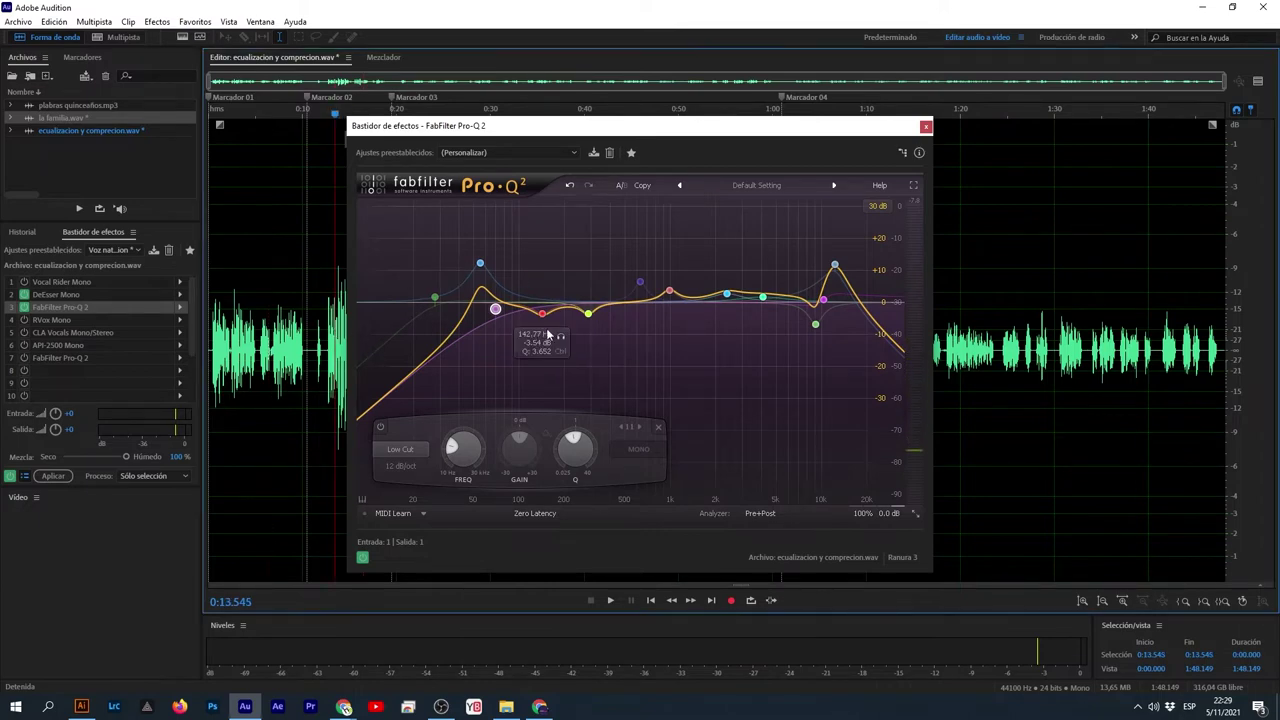
key(space)
click(605, 338)
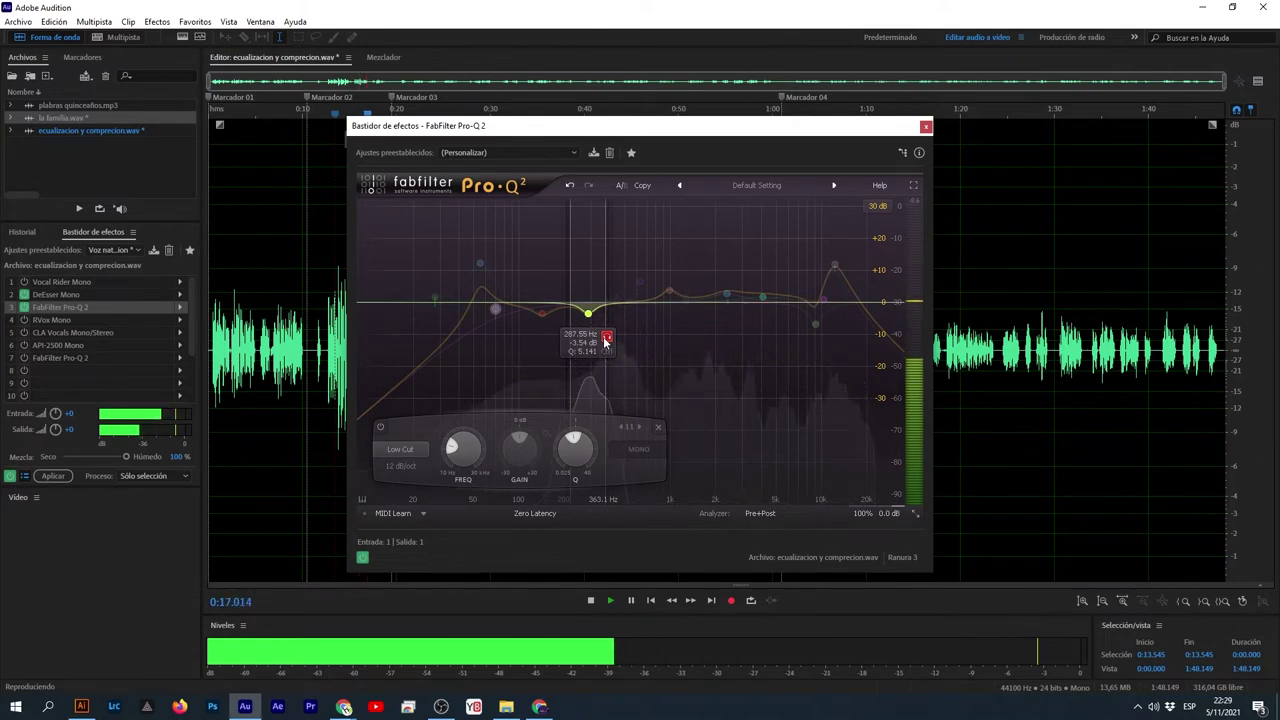
key(space)
click(605, 338)
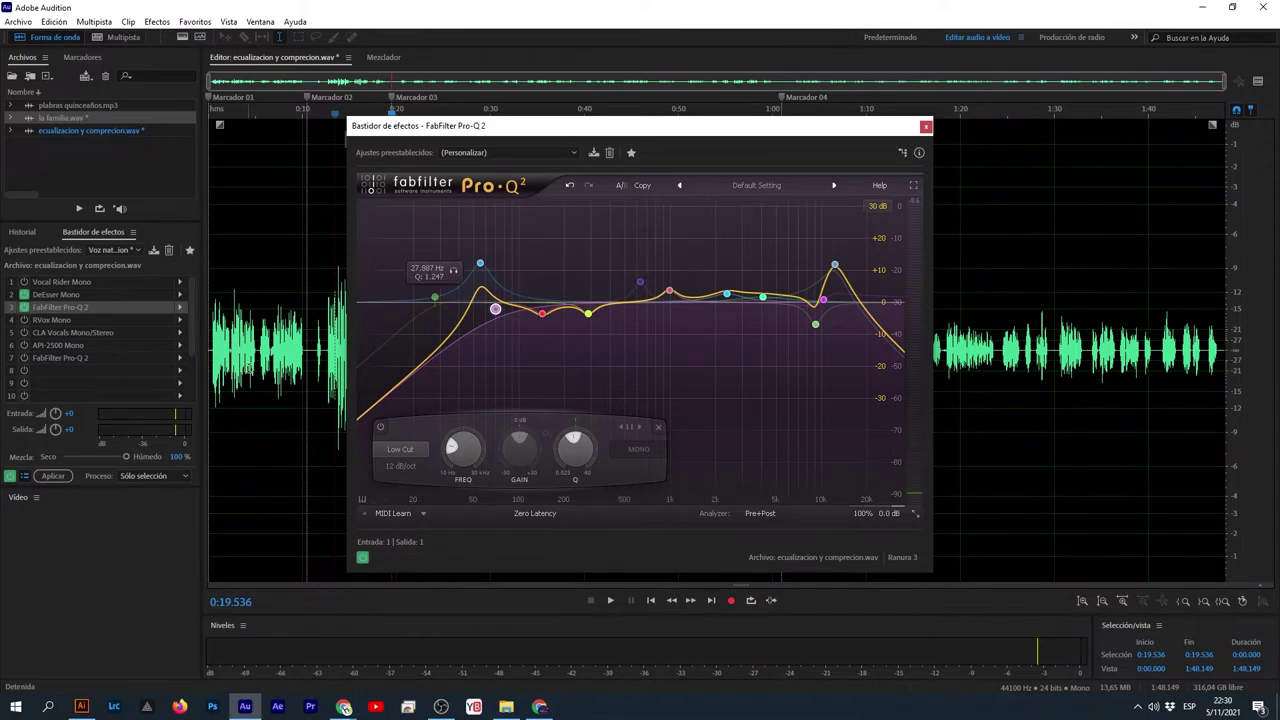
- Play from about 7.2 seconds and listen to the soloed 991.68 Hz boost band
click(276, 328)
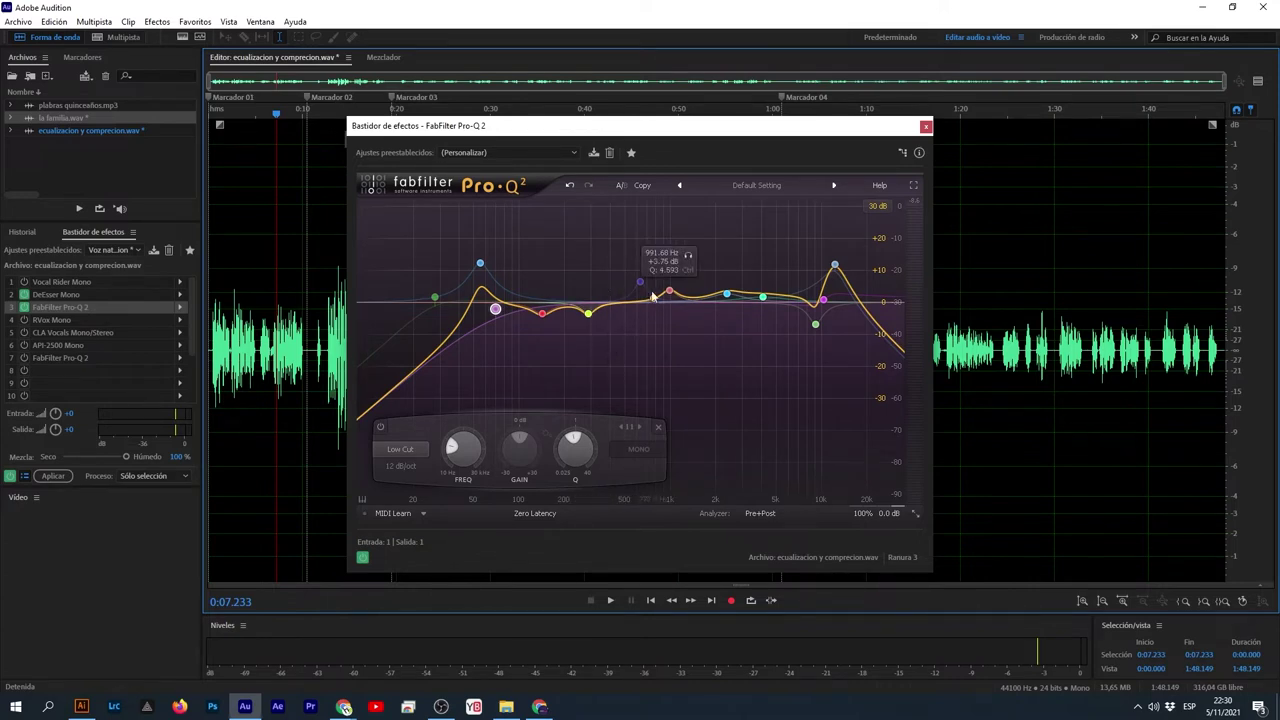
click(689, 256)
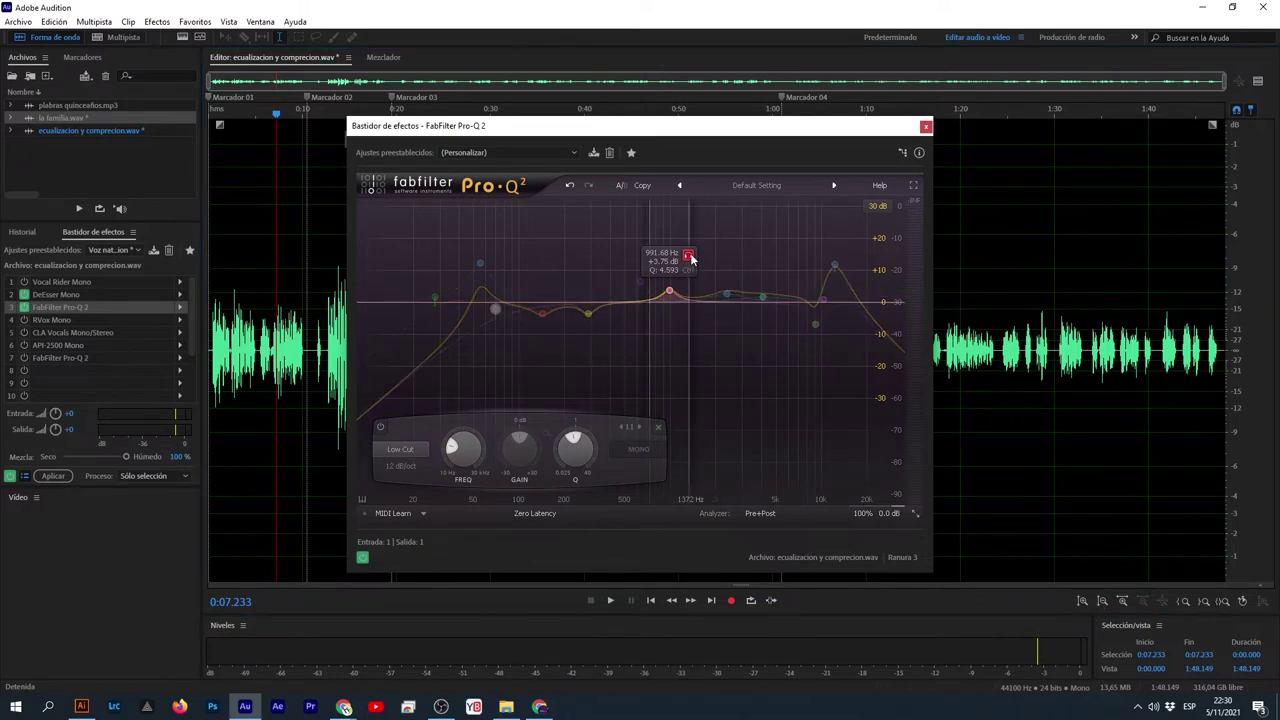
key(space)
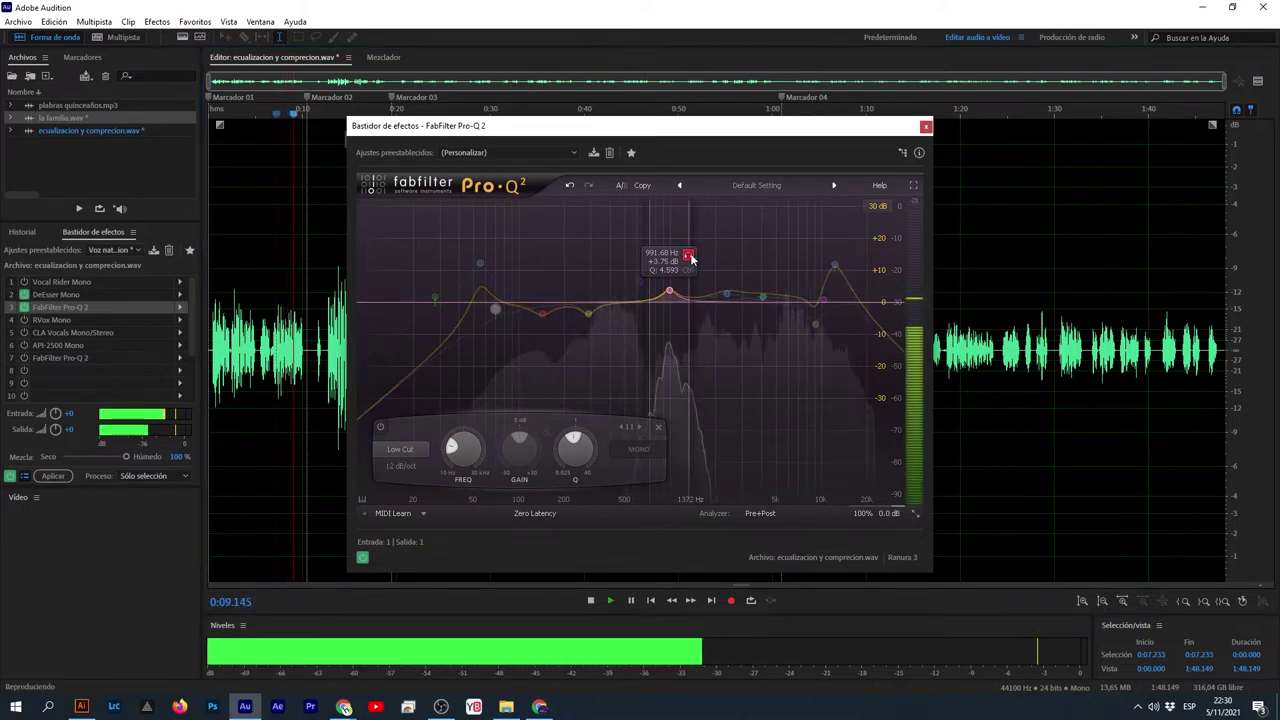
key(space)
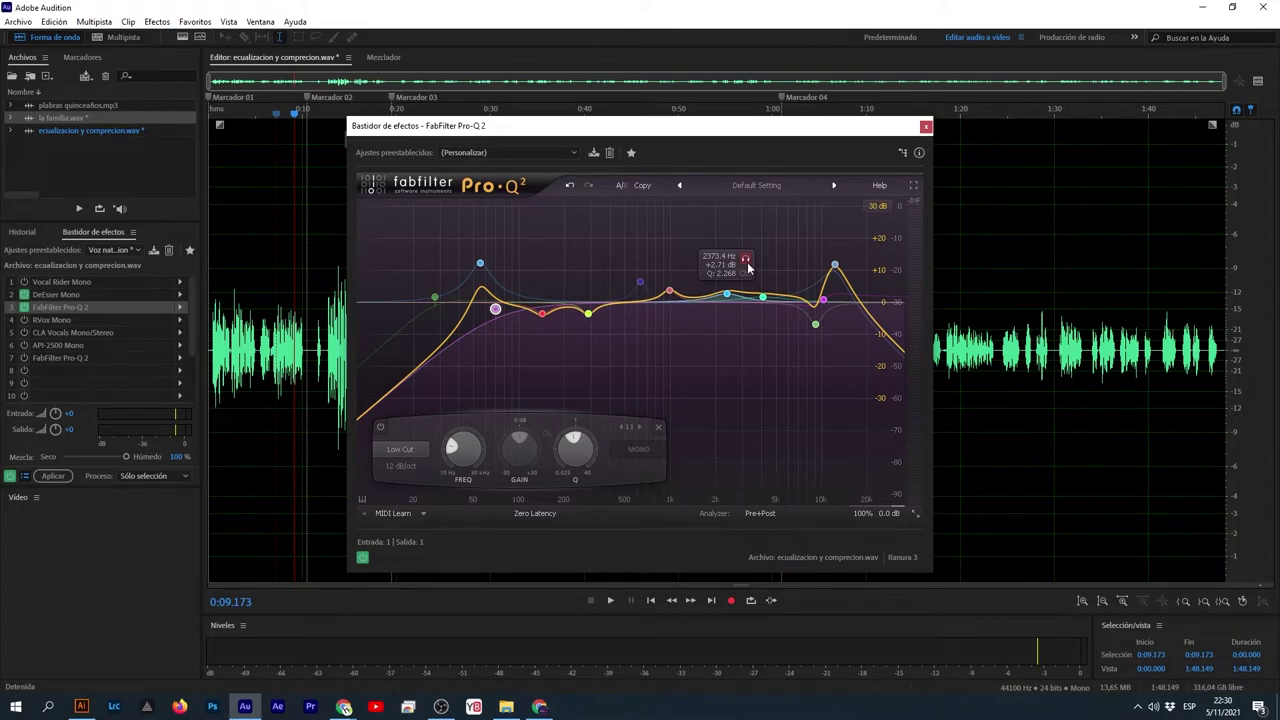
- Listen to the soloed 2373.4 Hz boost band during a short playback
click(747, 265)
key(space)
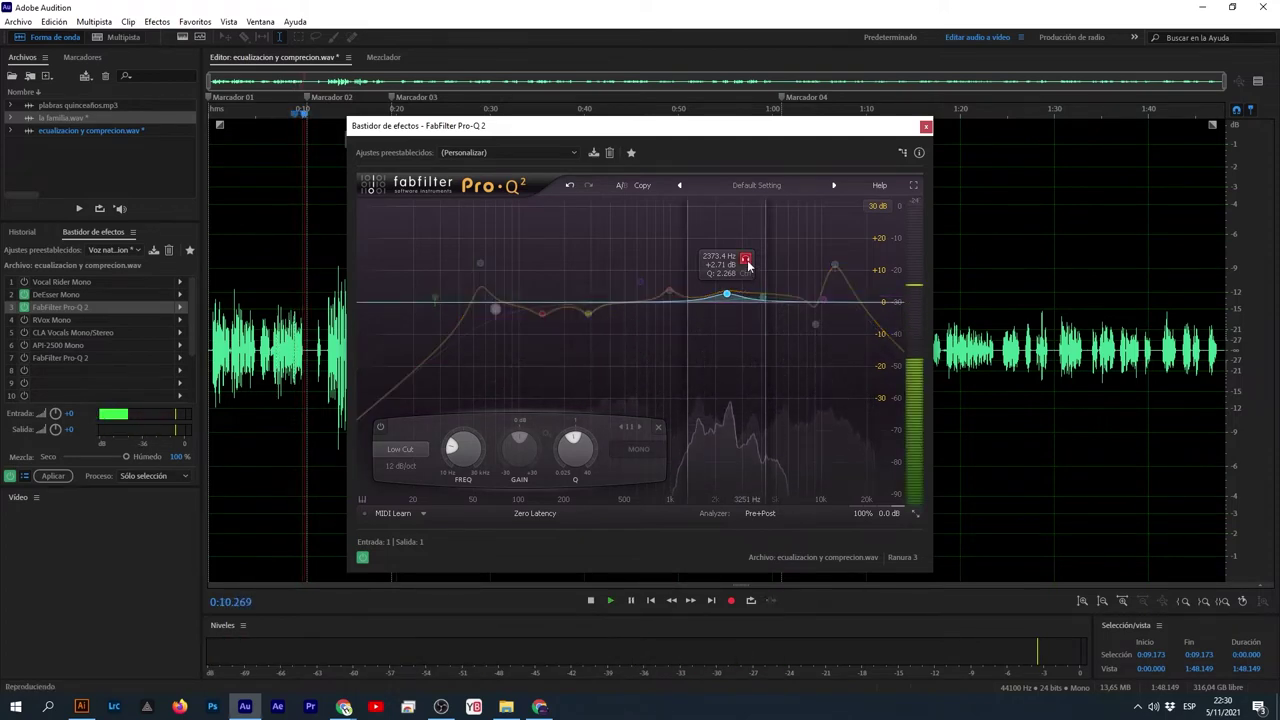
key(space)
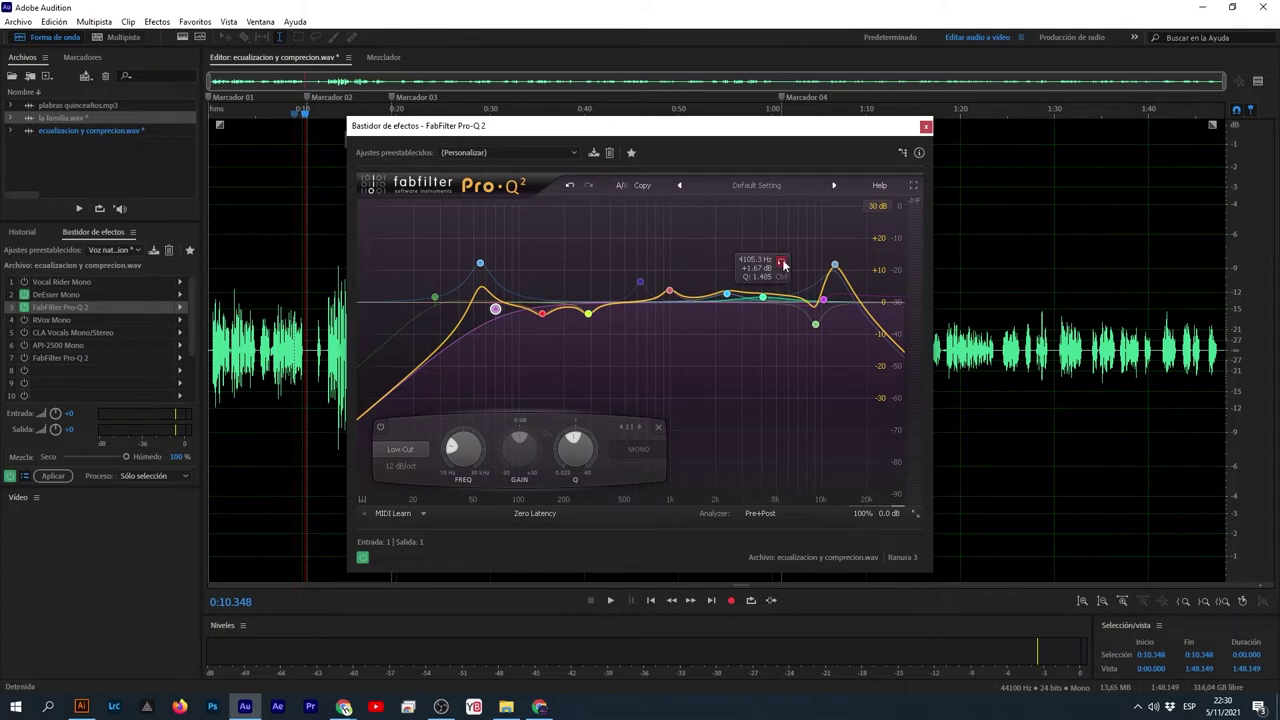
- Compare the soloed 4105.3 Hz boost band with the full equalized voice during playback
click(783, 265)
key(space)
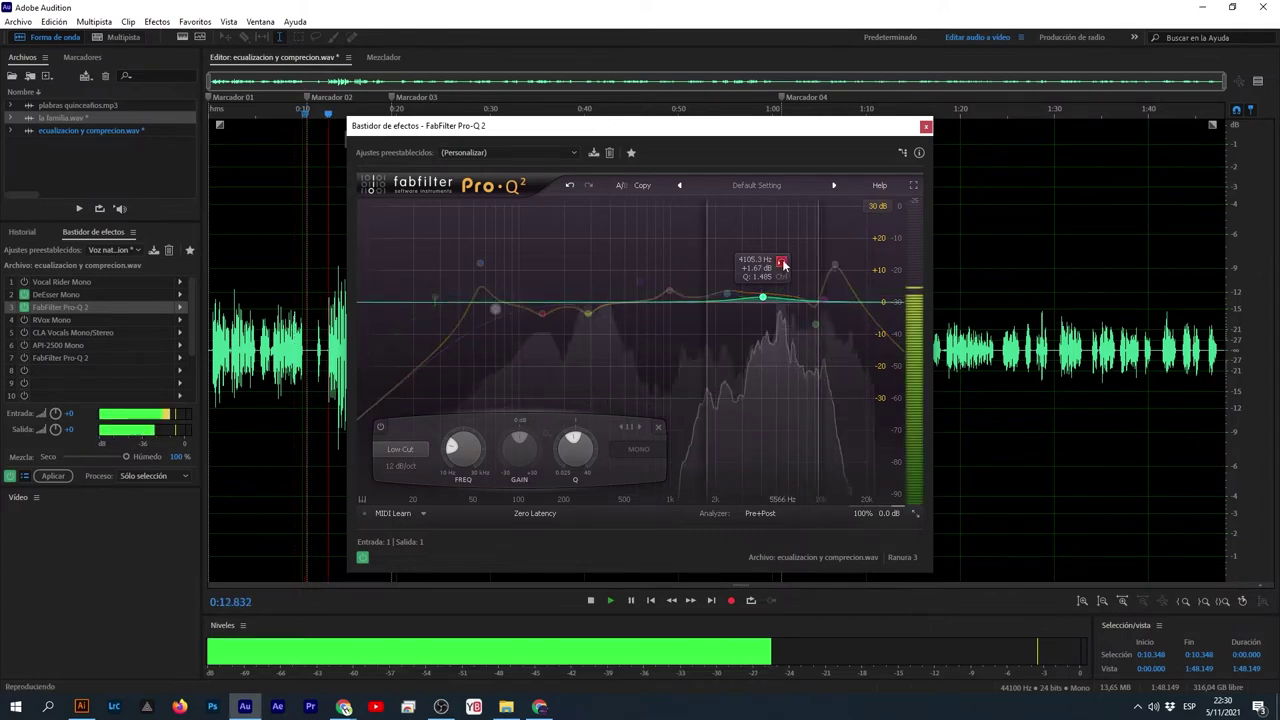
click(783, 265)
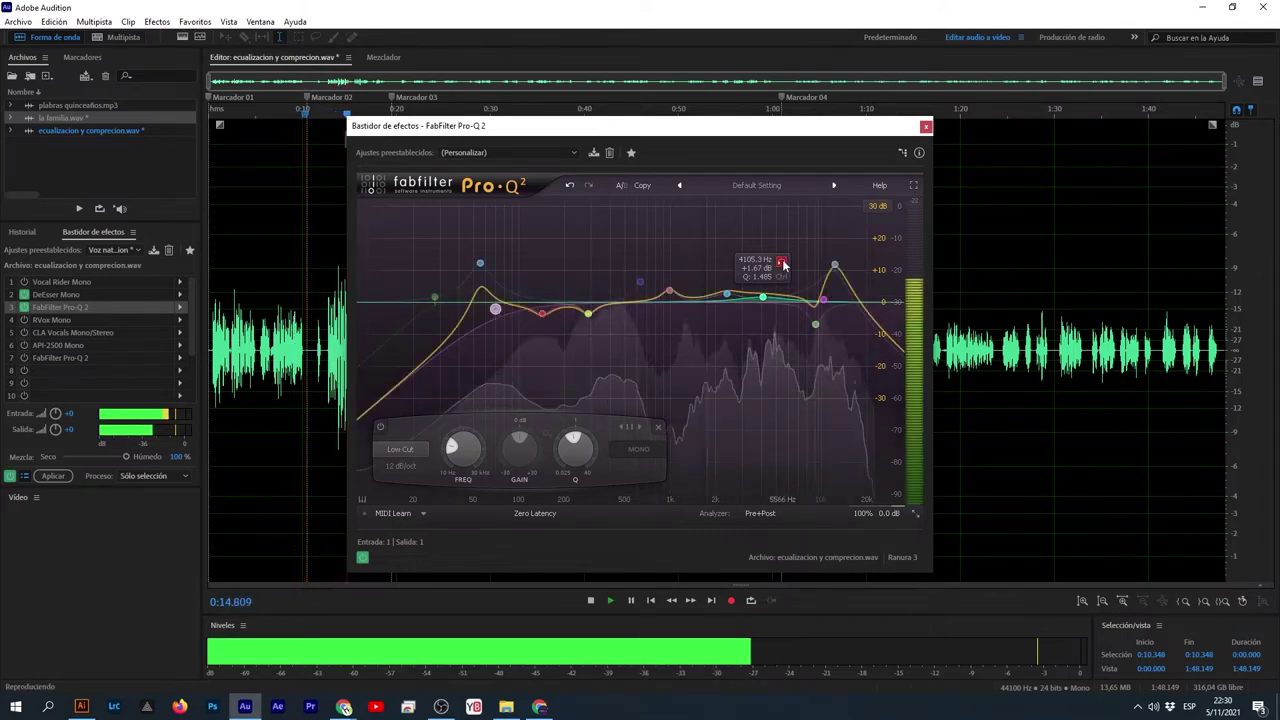
key(space)
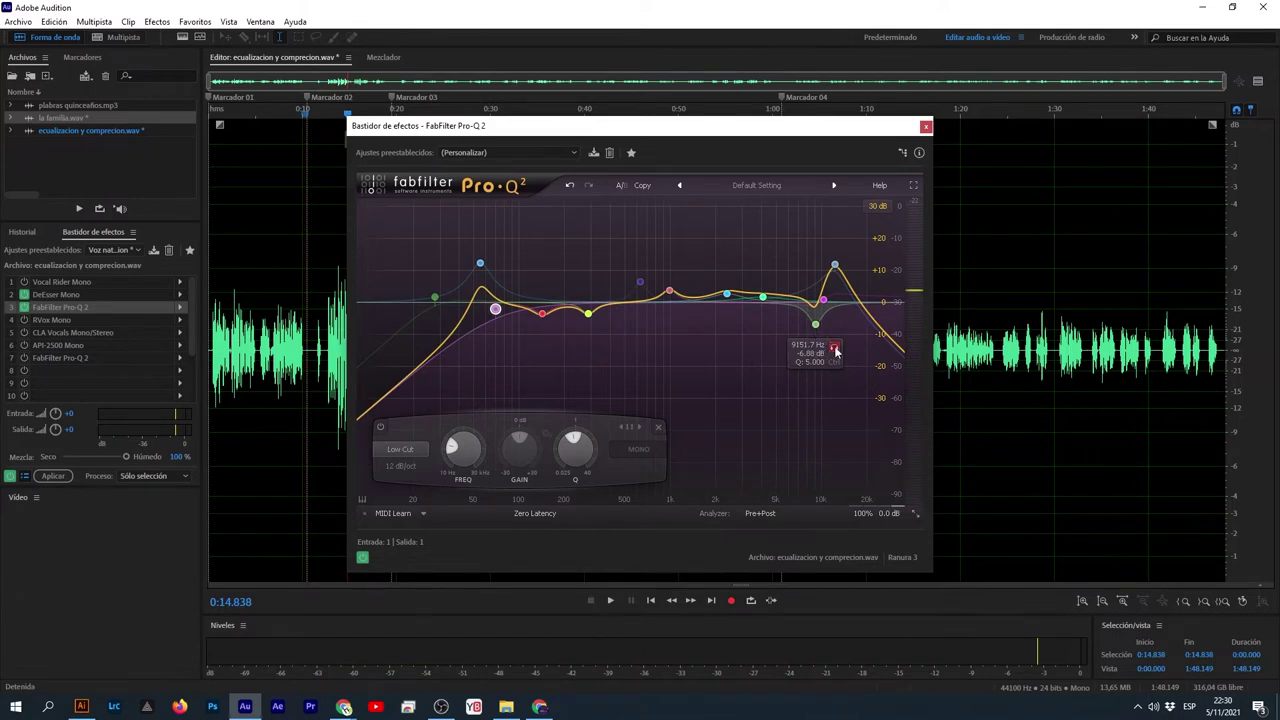
- Listen to the soloed 9151.7 Hz cut band, then end the solo and stop playback
click(834, 347)
key(space)
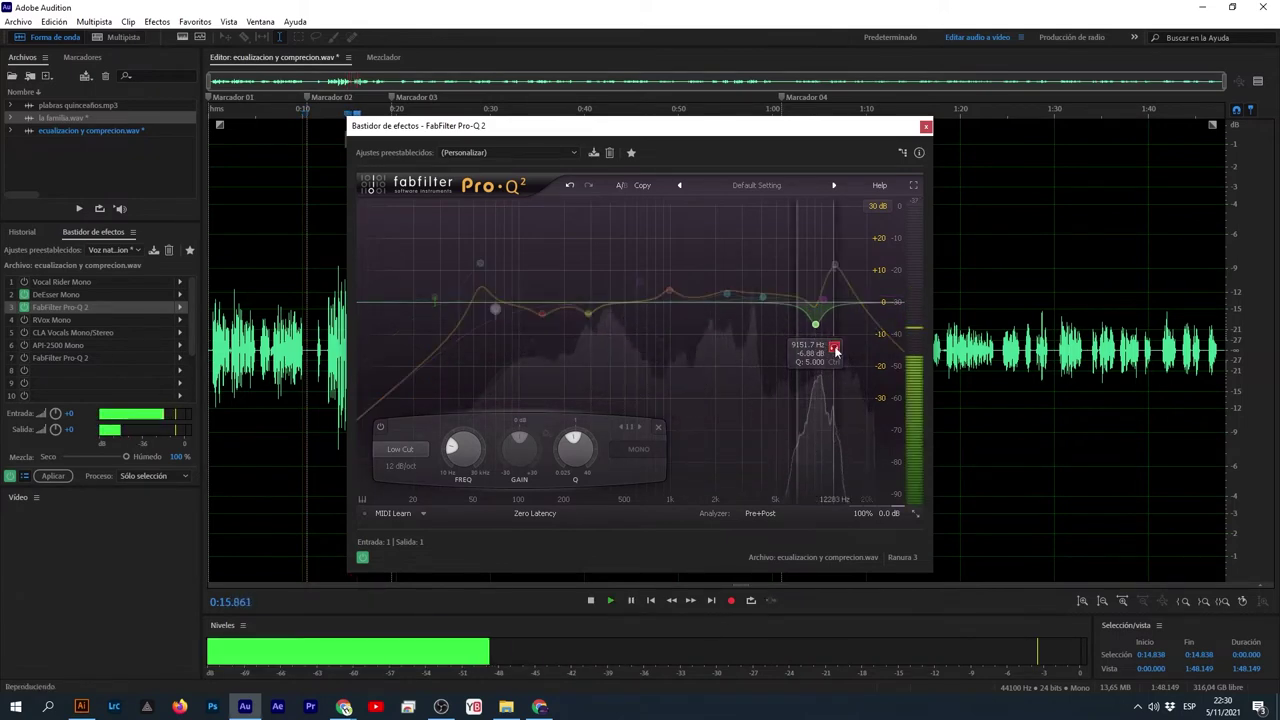
click(834, 347)
key(space)
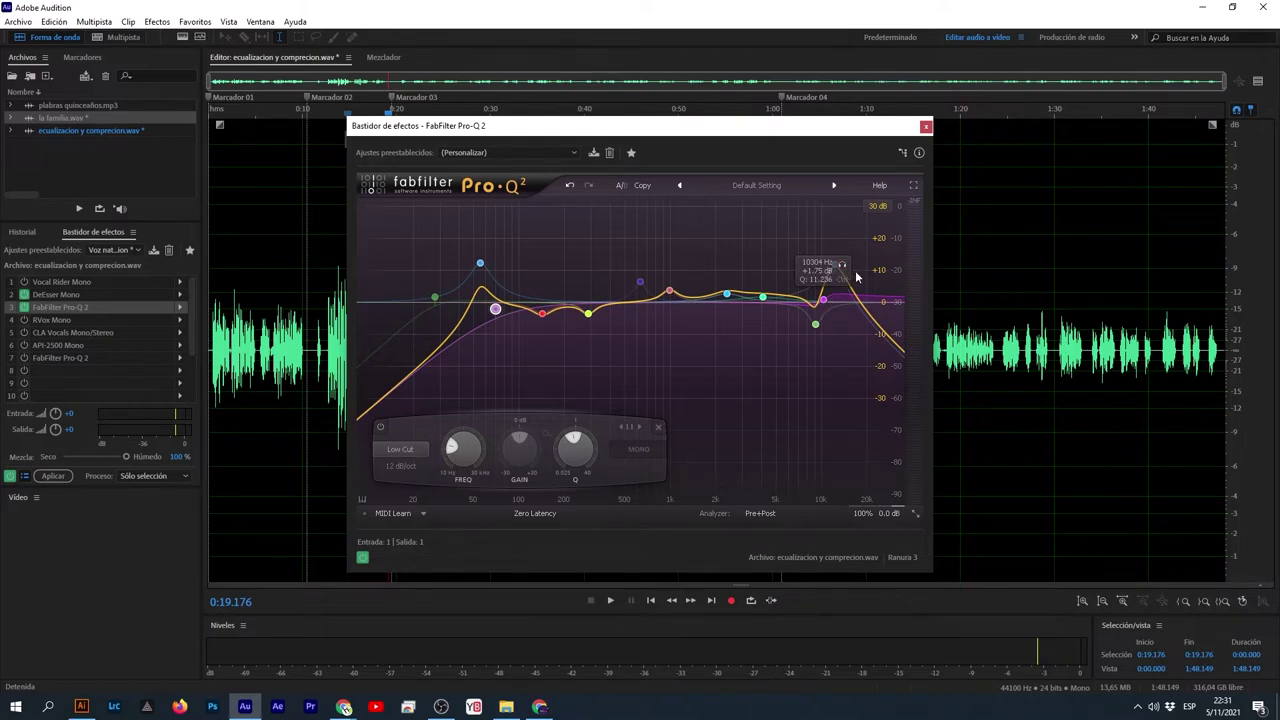
- Select the 12272 Hz high cut band and listen to it soloed during playback
click(852, 267)
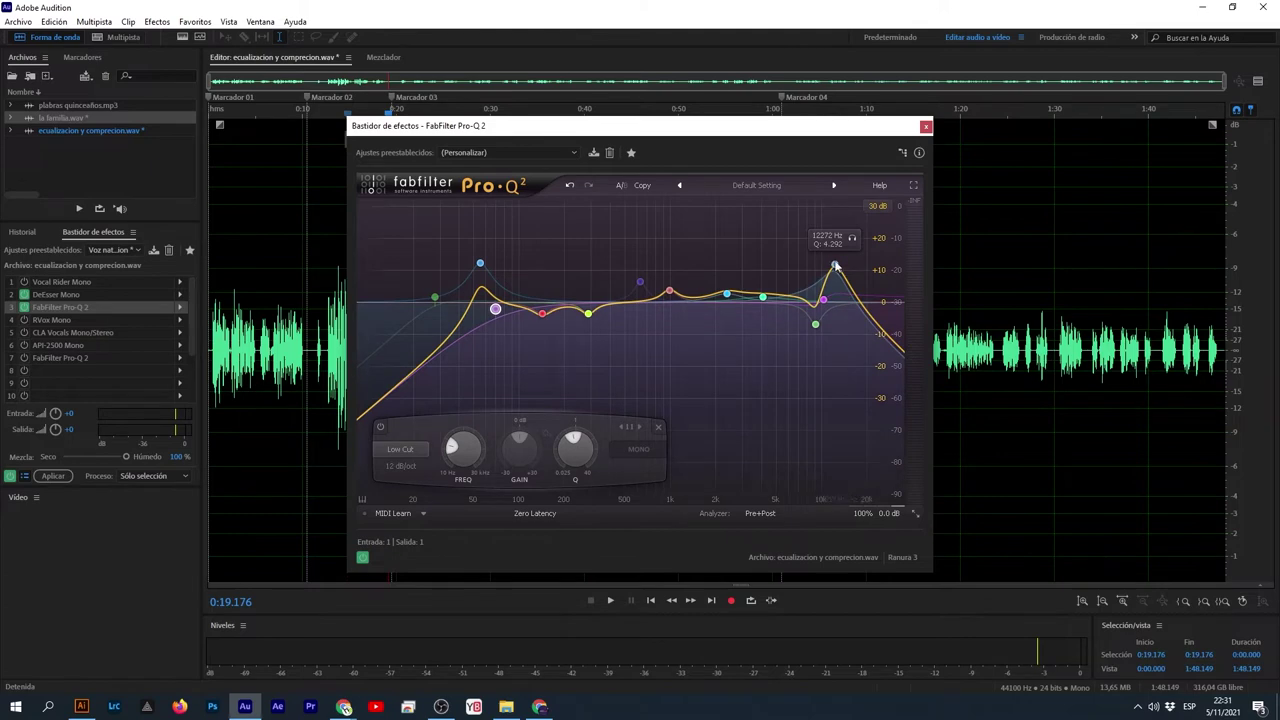
click(836, 266)
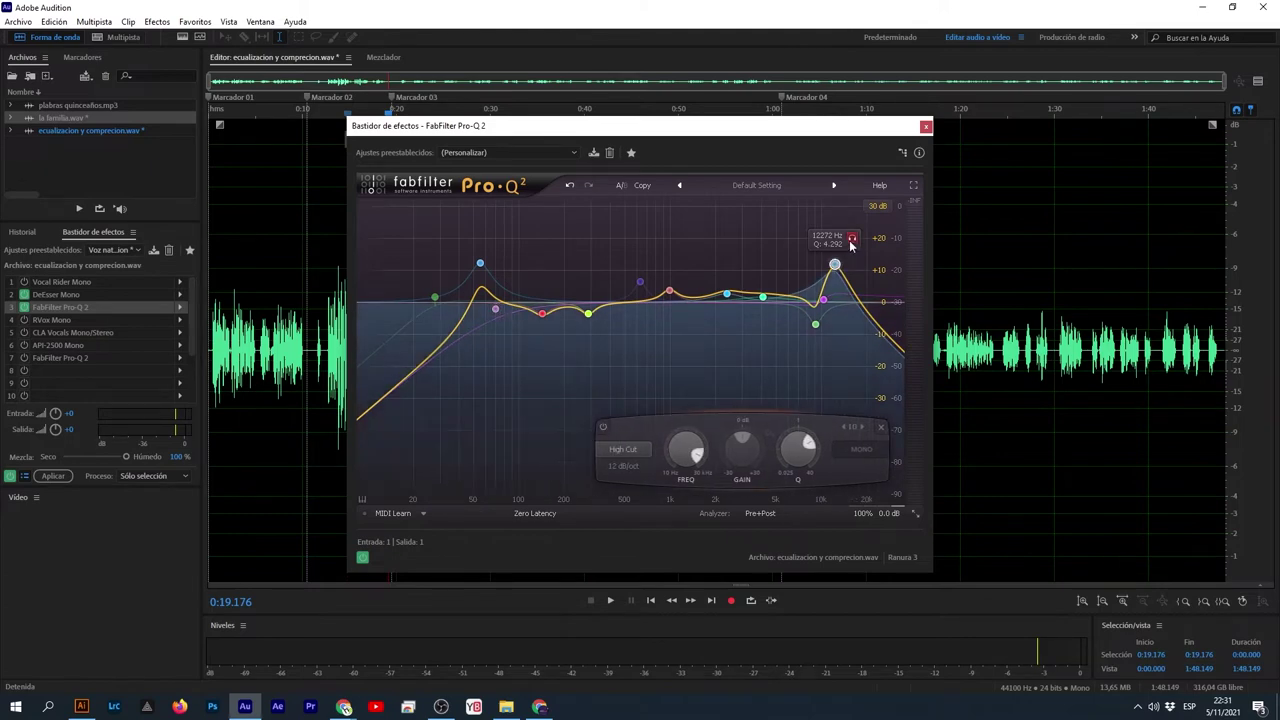
key(space)
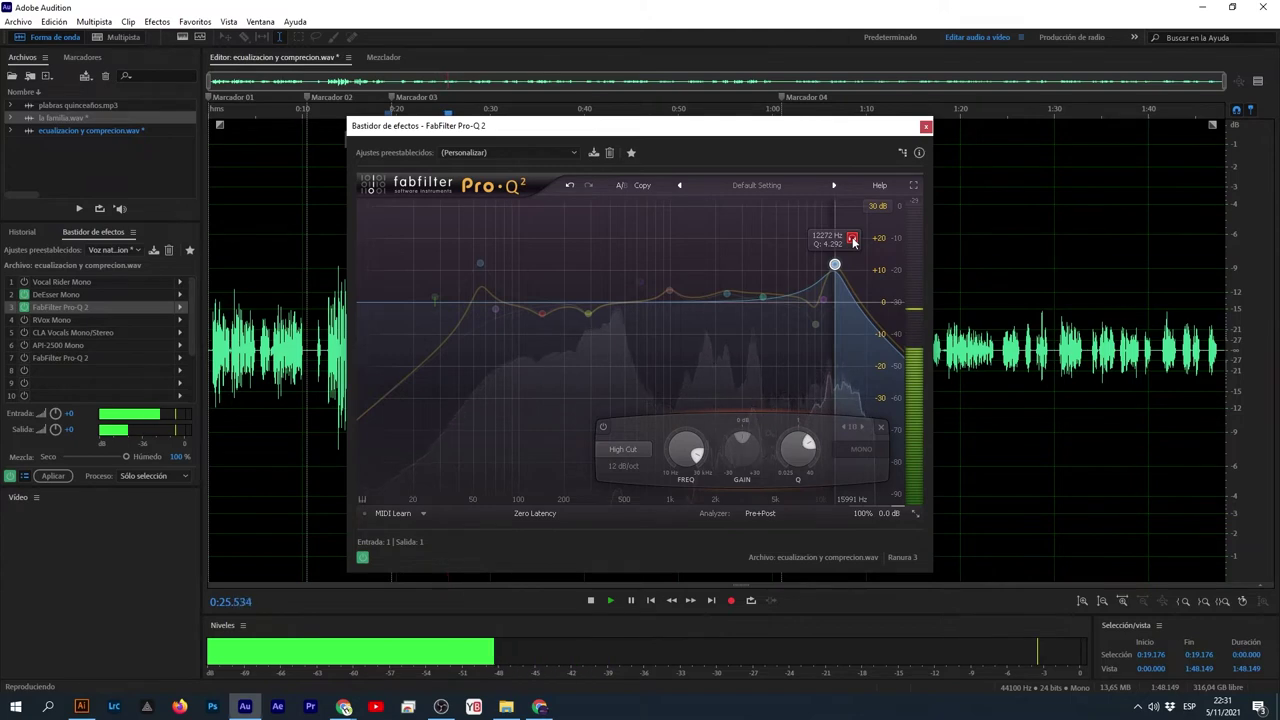
key(space)
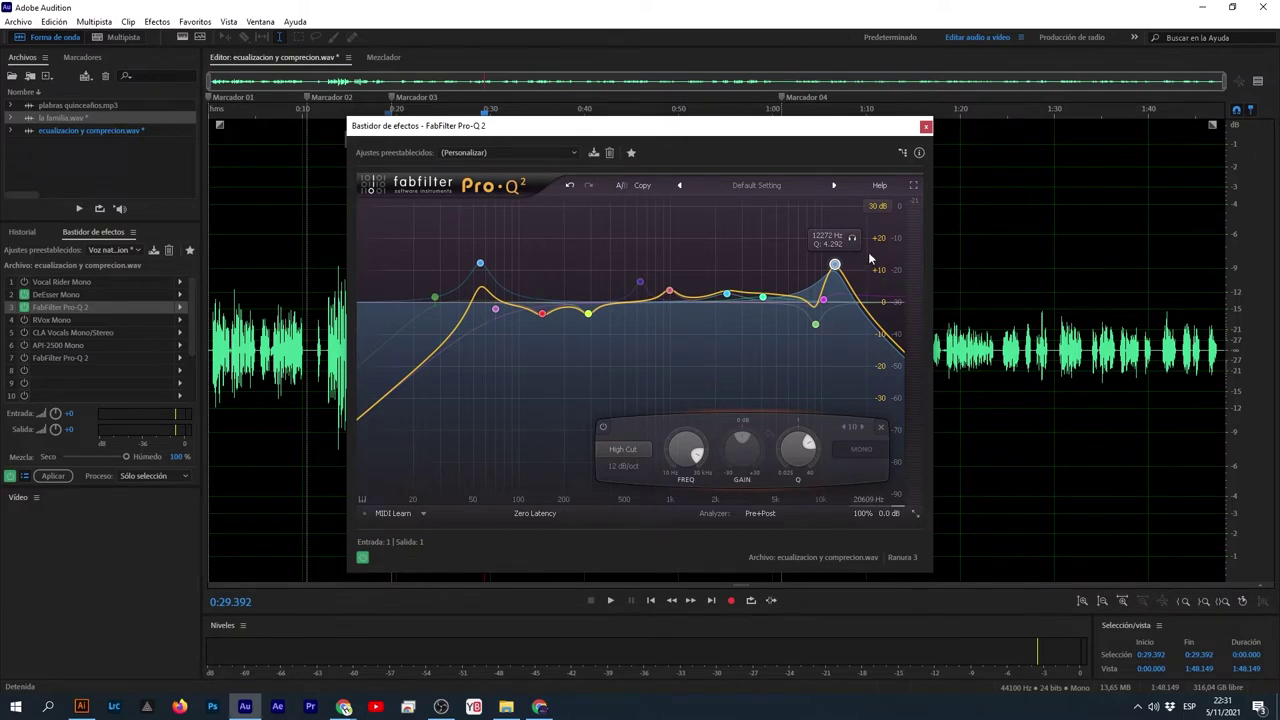
- Open the DeEsser Mono effect's window for review and move the equalizer window clear of the waveform
double_click(68, 295)
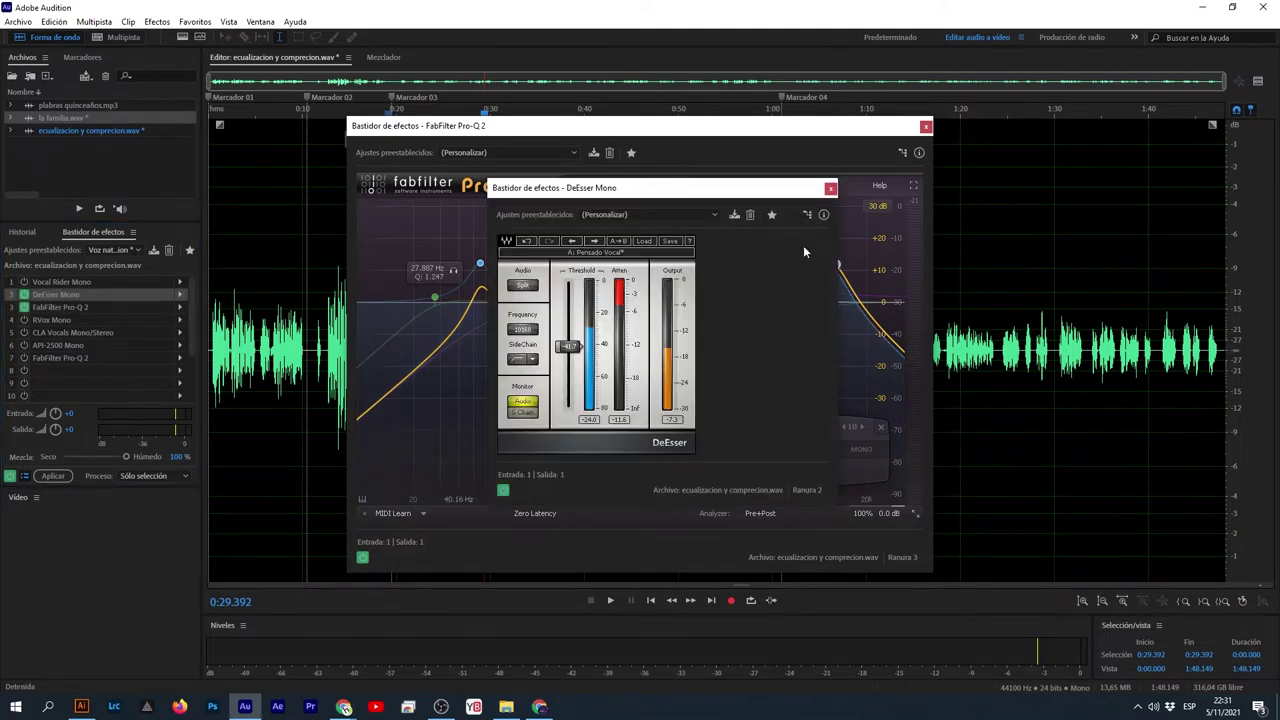
click(830, 190)
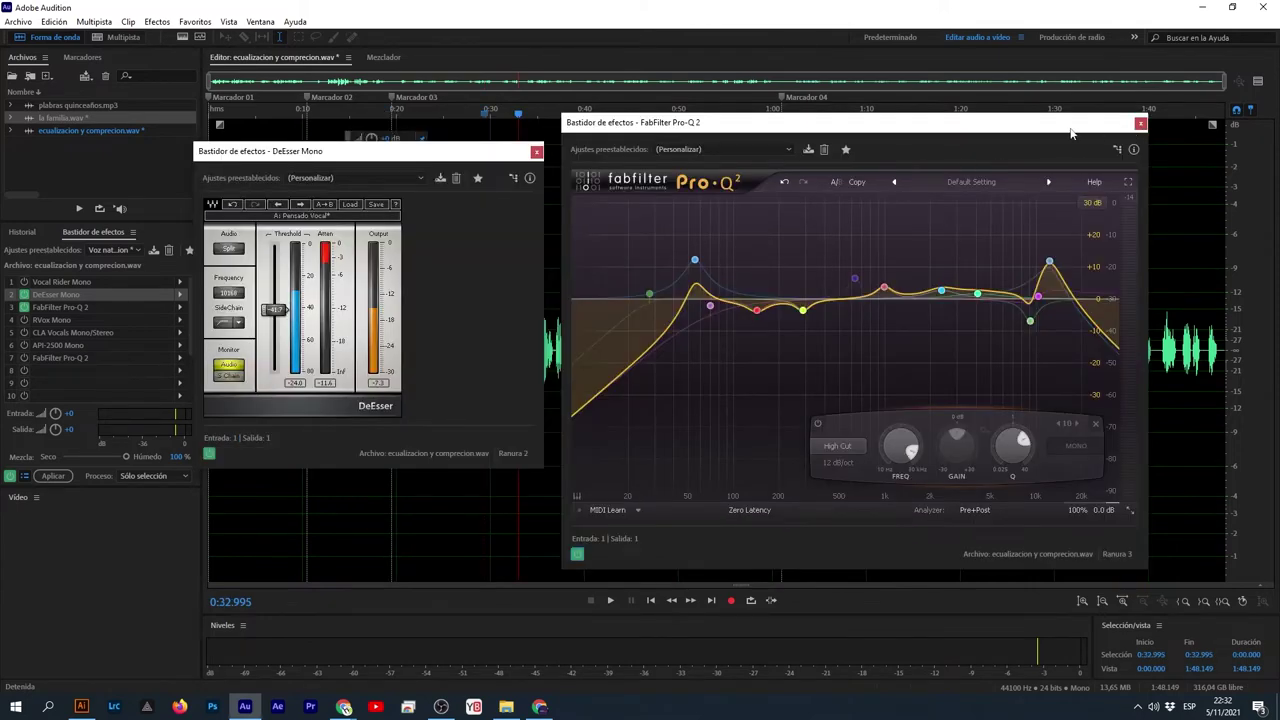
drag(1070, 134, 483, 106)
- Show the preview editor and select the voice passage from 1:02.000 to 1:10.427 after Marcador 04
click(788, 357)
drag(788, 357, 868, 378)
scroll(868, 378, up, 3)
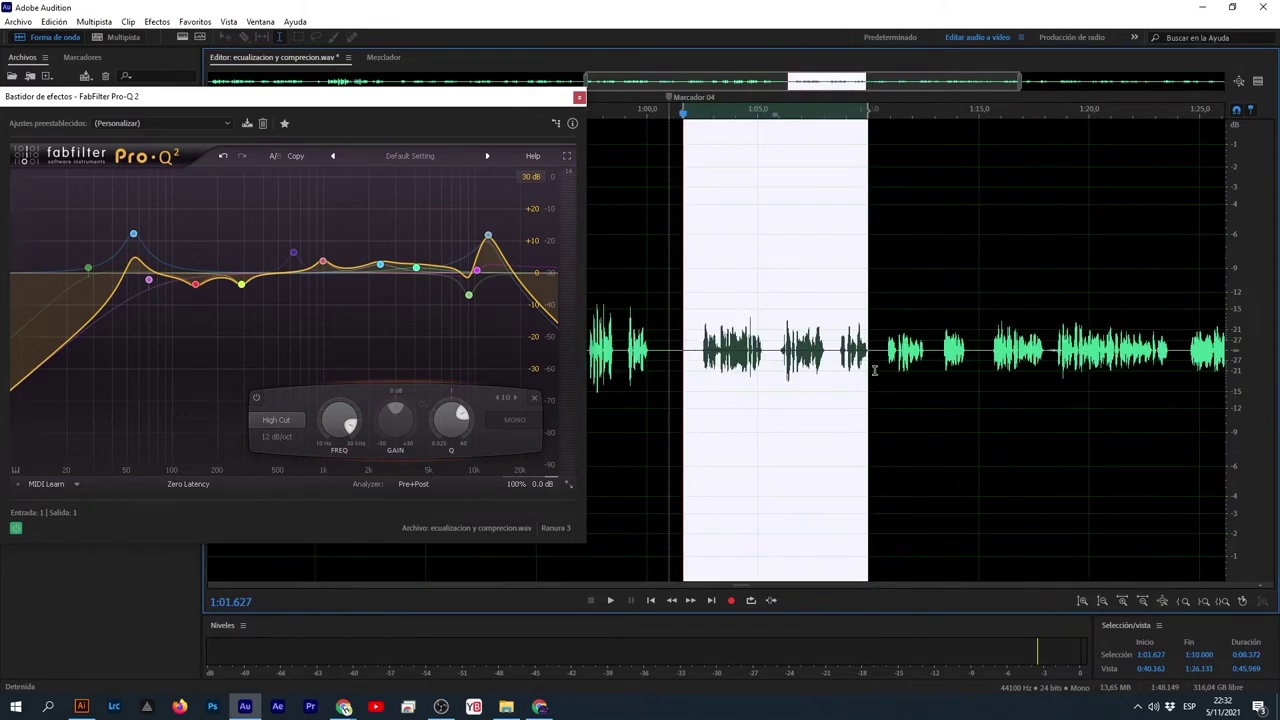
scroll(874, 370, up, 1)
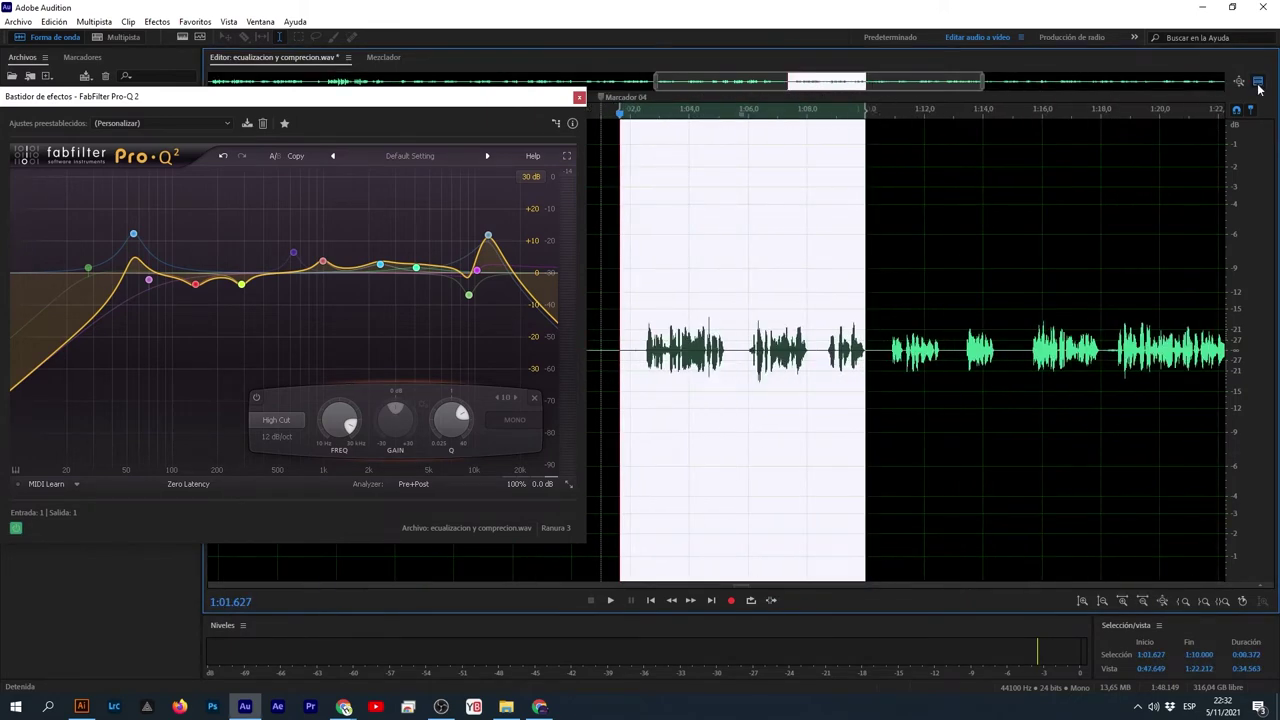
key(alt+shift+p)
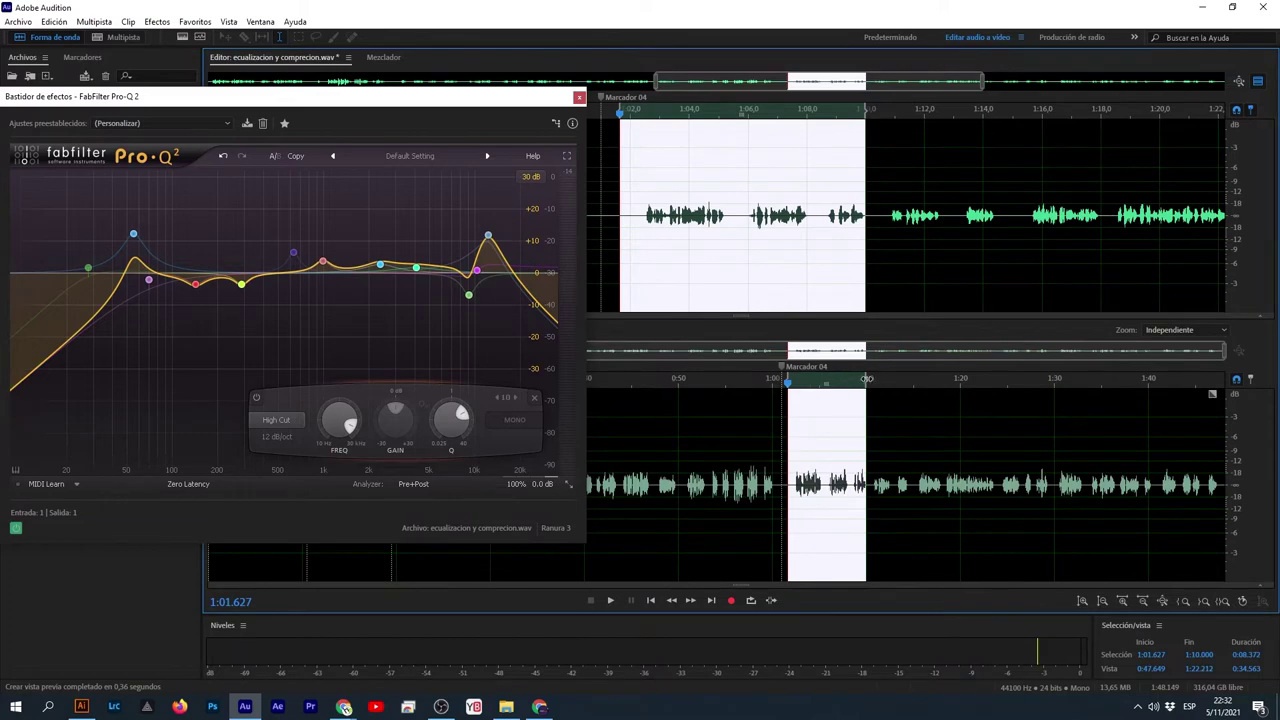
scroll(849, 392, up, 4)
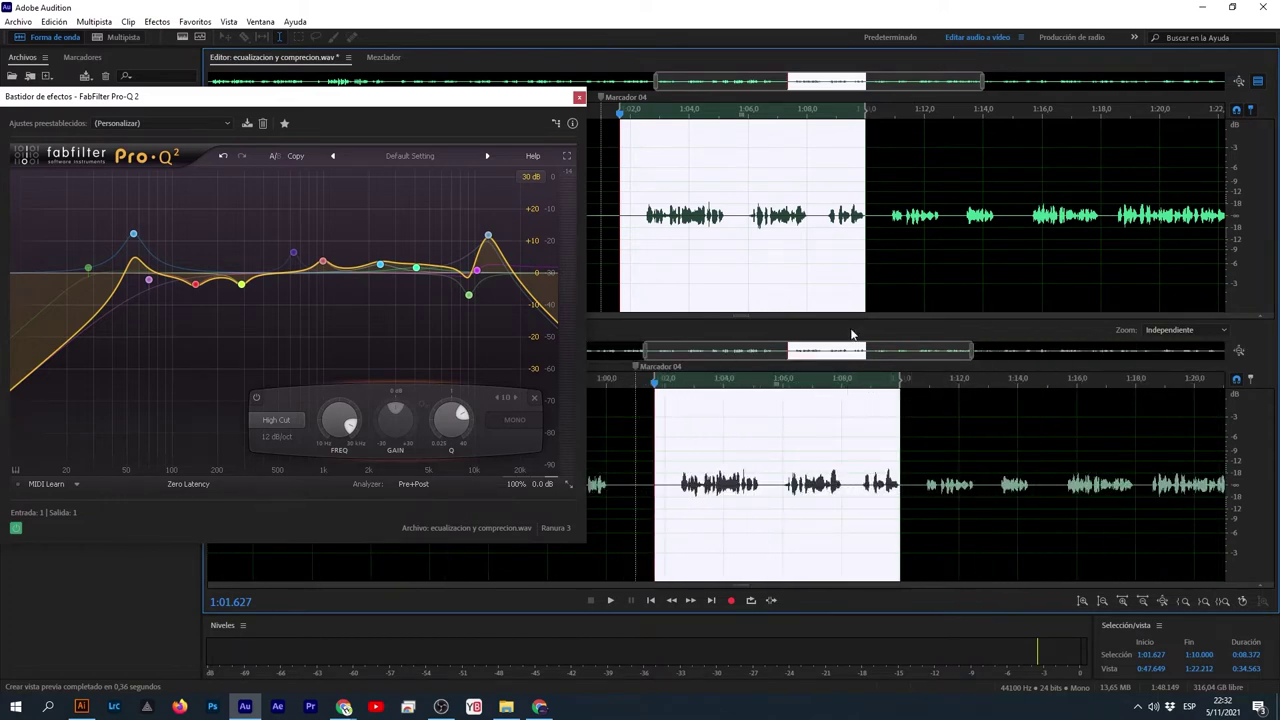
drag(630, 216, 879, 250)
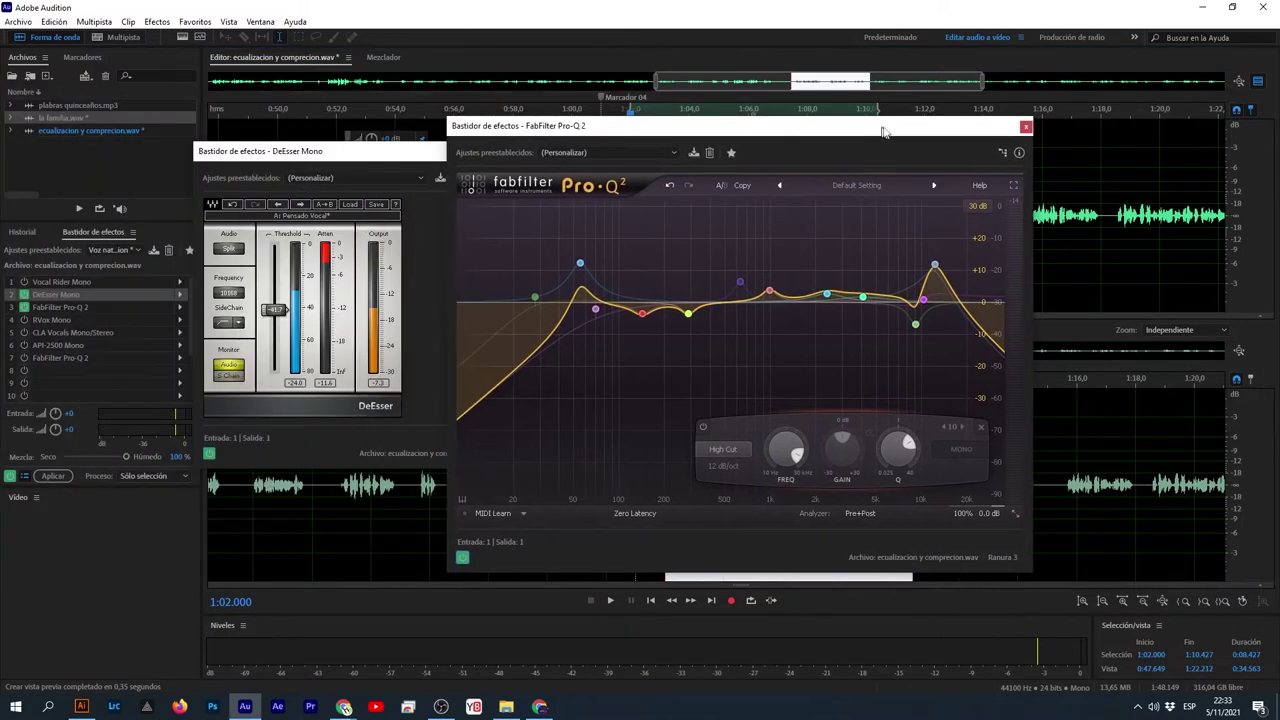
- Enable the RVox Mono effect in rack slot 4 and open its settings
drag(880, 127, 950, 117)
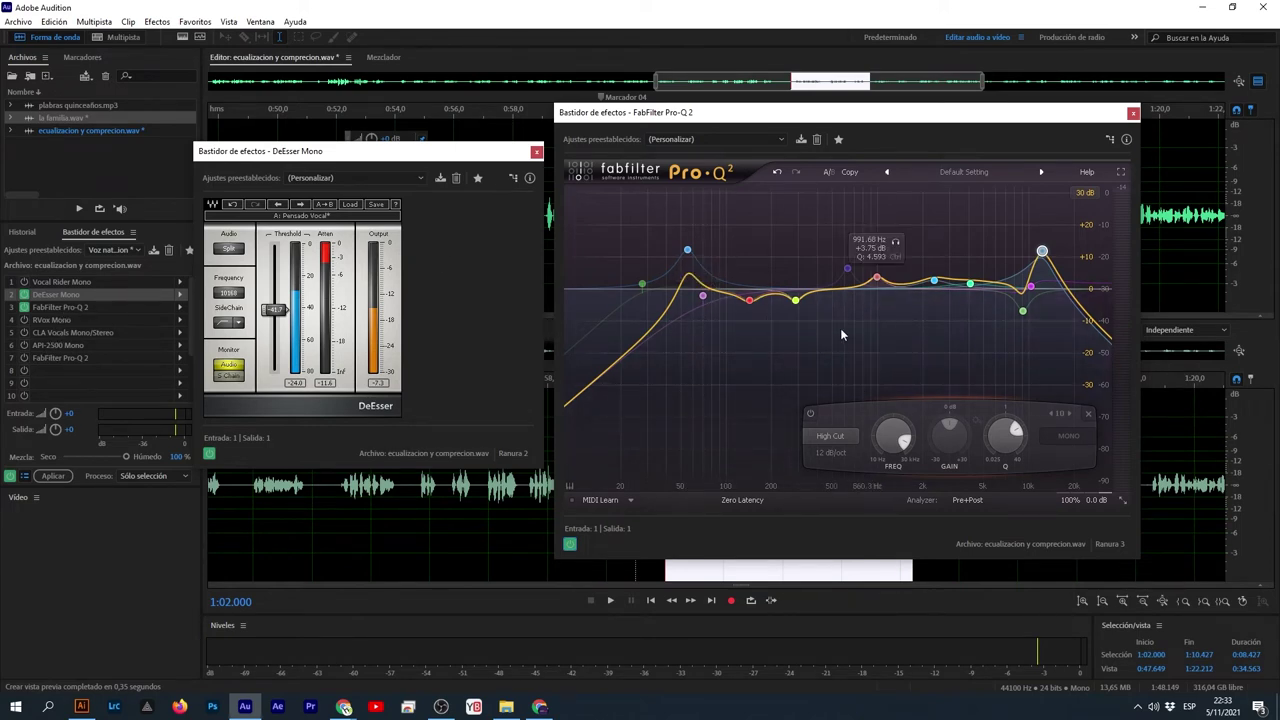
click(24, 320)
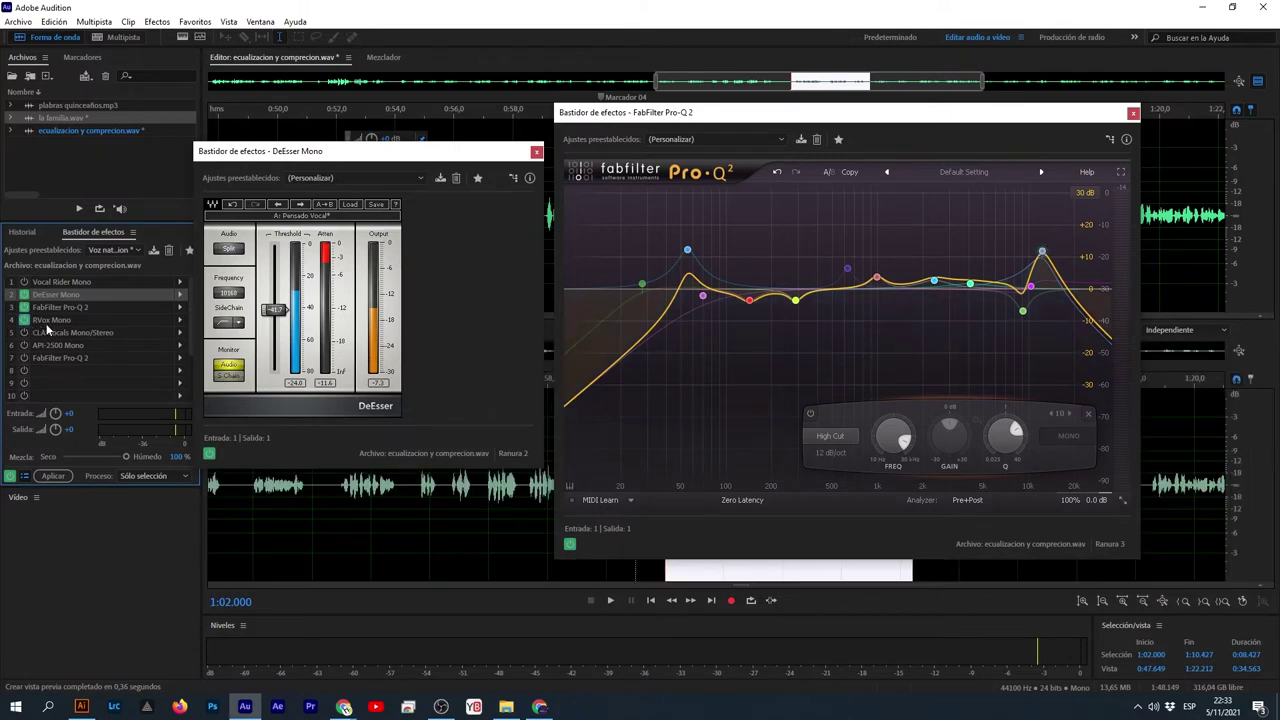
double_click(55, 321)
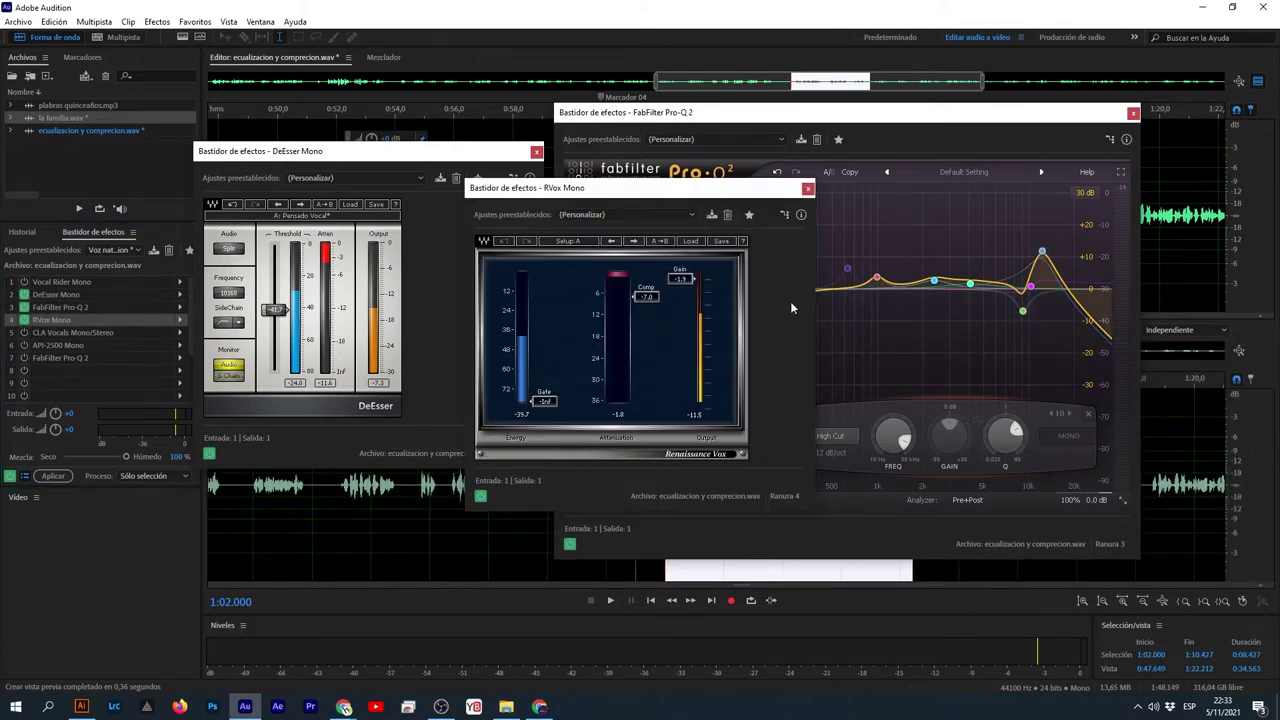
- Arrange the RVox, equalizer and DeEsser windows so the selected passage is uncovered in both the original and preview waveforms
drag(607, 191, 535, 244)
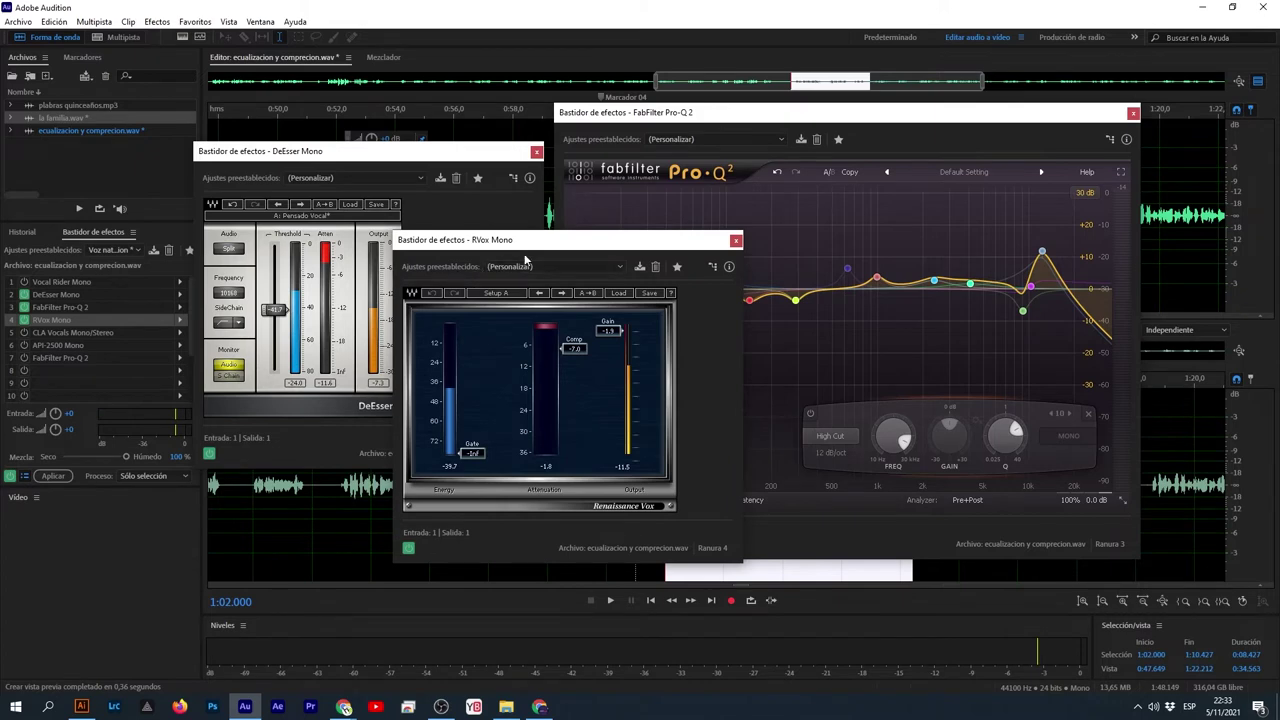
drag(615, 247, 446, 213)
drag(915, 120, 436, 283)
drag(457, 214, 1139, 118)
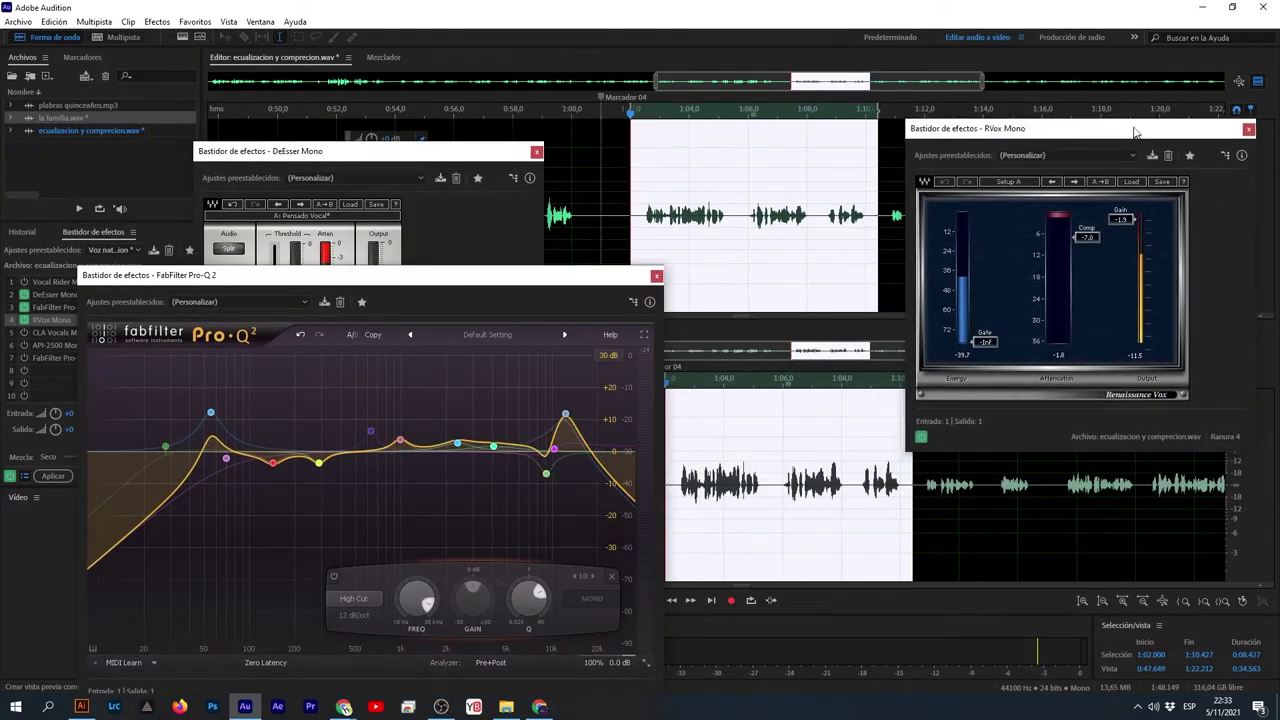
drag(150, 275, 81, 235)
drag(399, 154, 352, 47)
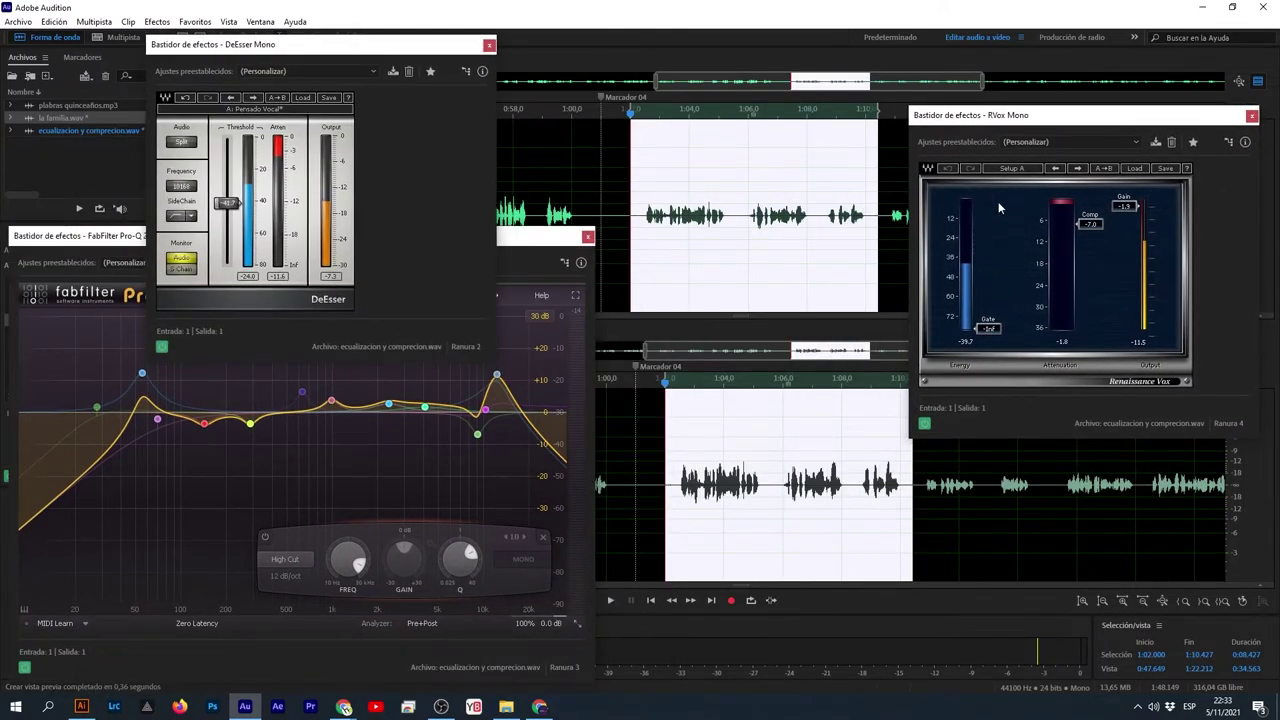
- Toggle RVox off and on again and examine its effect on the selected passage in the preview waveform
click(925, 427)
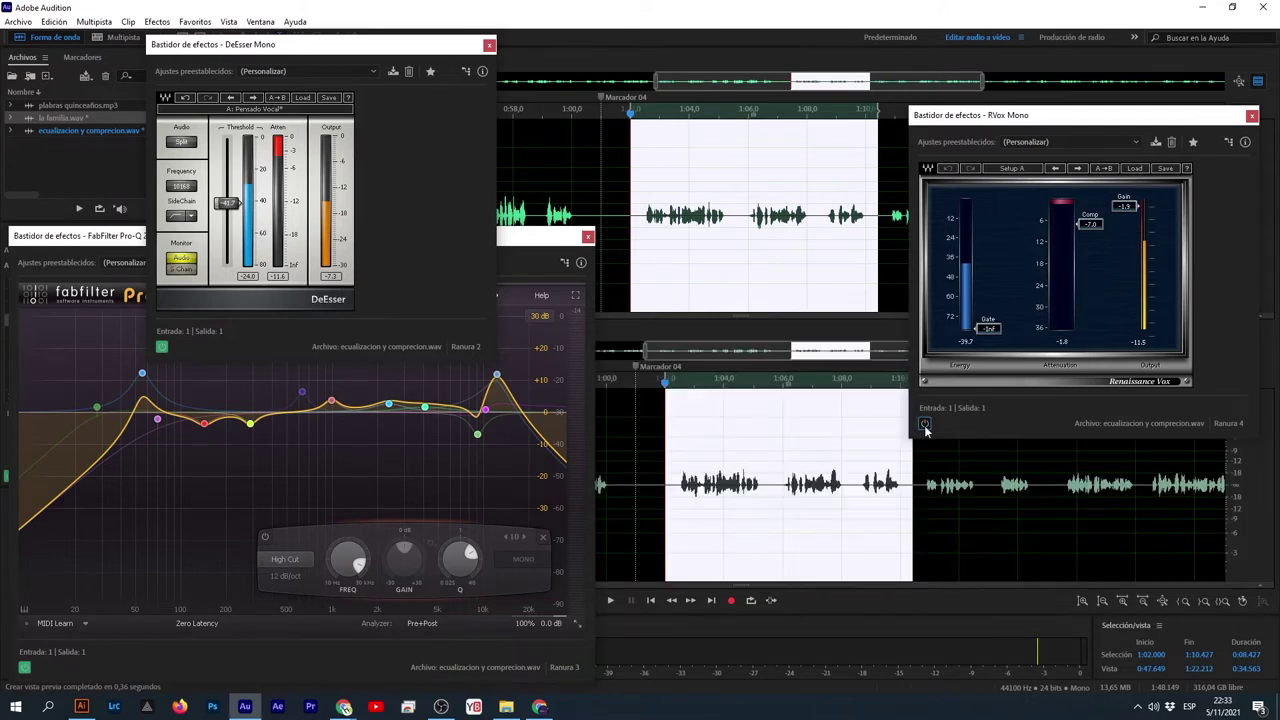
click(925, 425)
scroll(720, 468, up, 3)
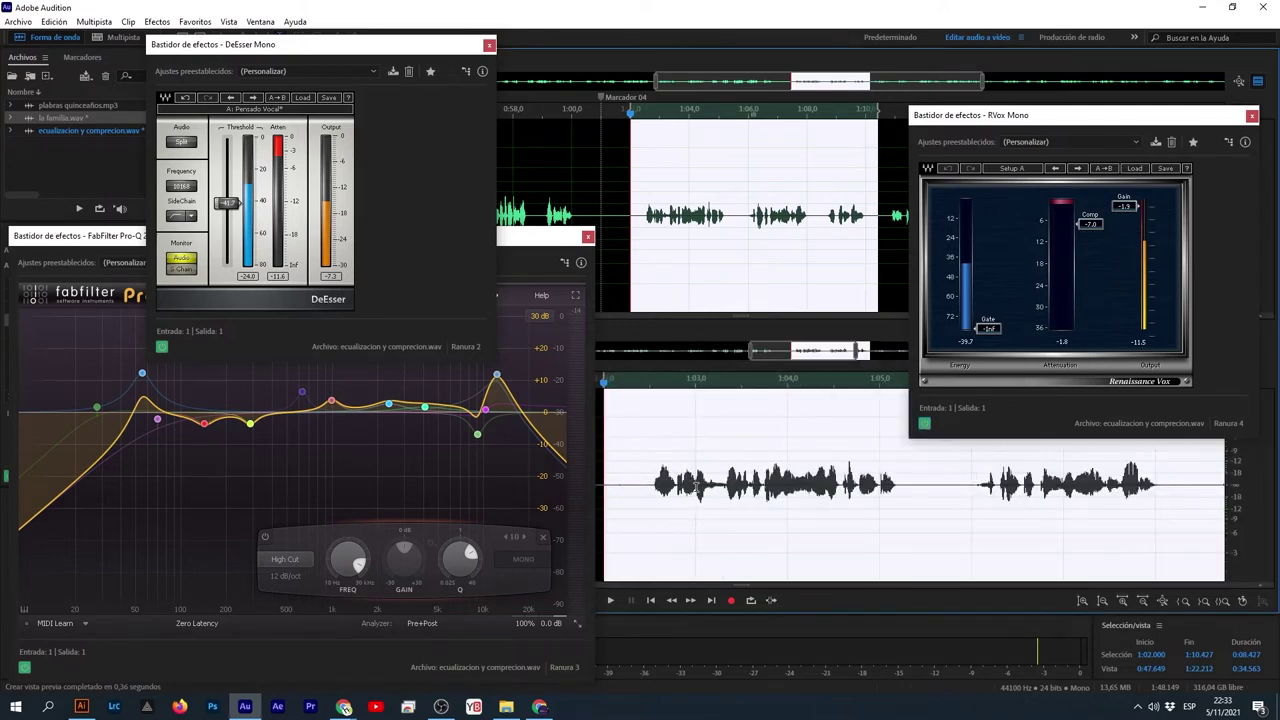
scroll(900, 480, down, 2)
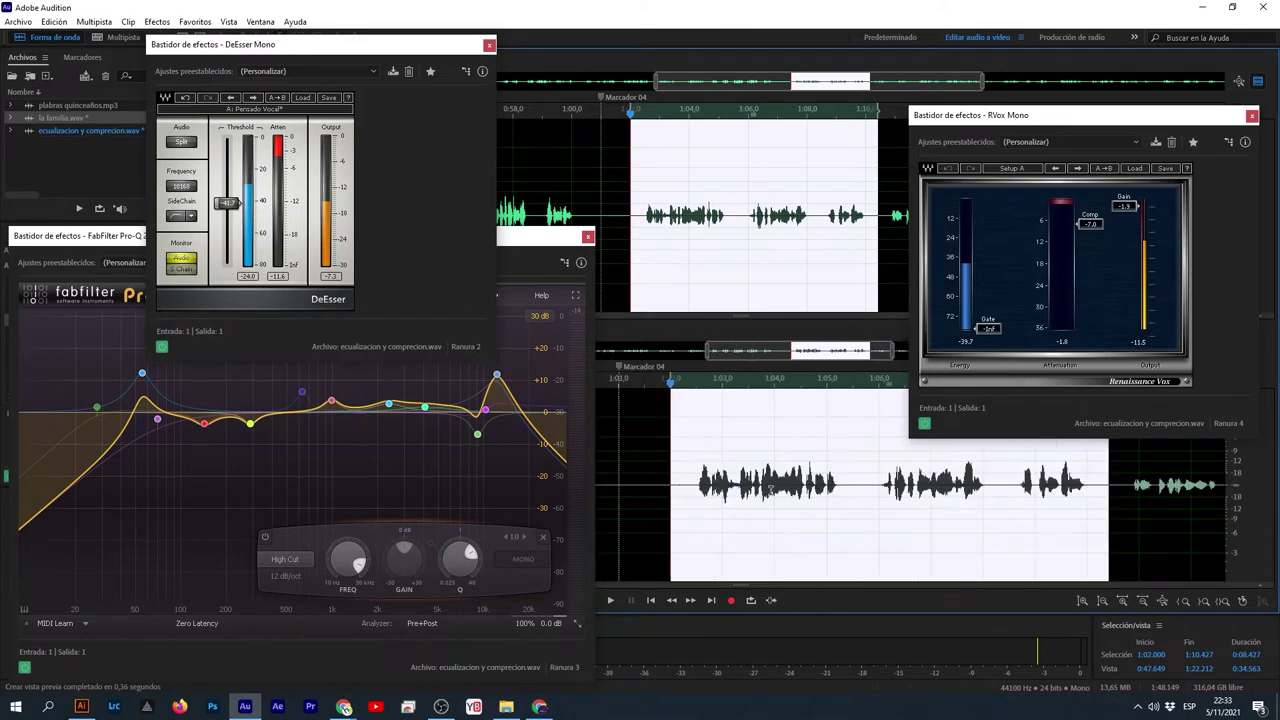
- Close the RVox window and the preview editor, bypass RVox Mono, and move the equalizer window away from the passage
click(1251, 116)
drag(535, 248, 957, 165)
click(1258, 83)
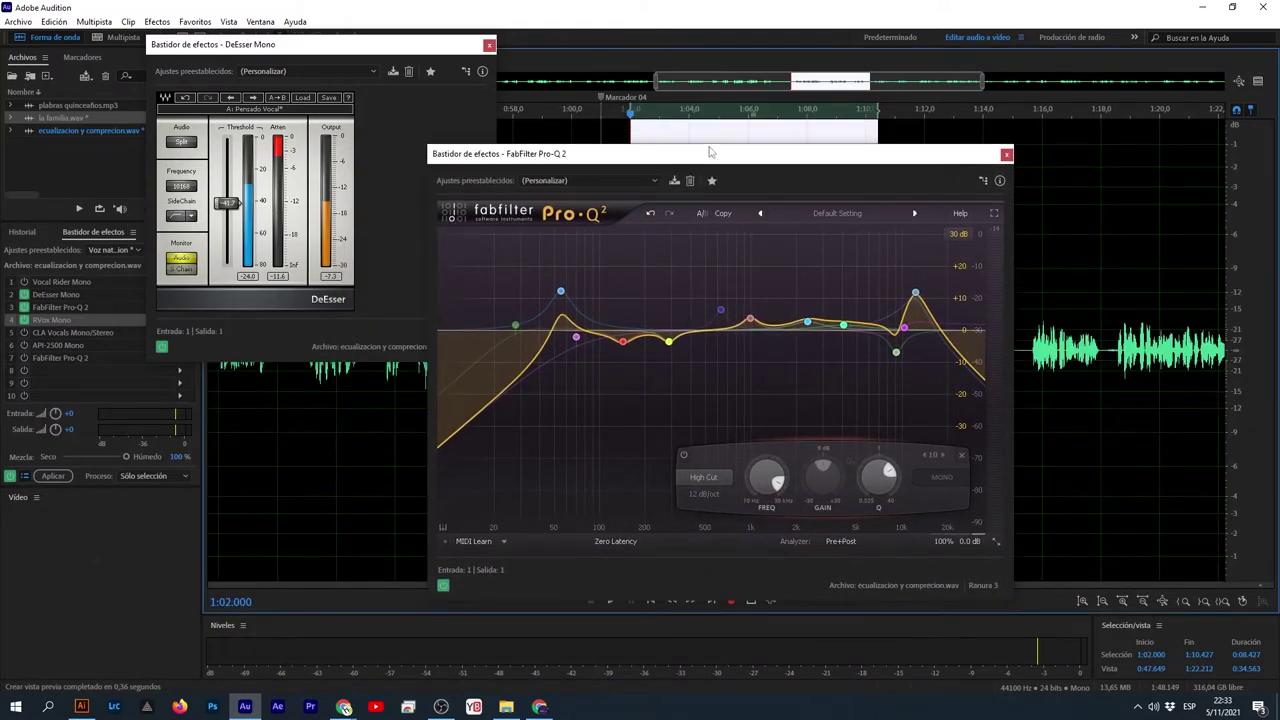
drag(703, 160, 728, 335)
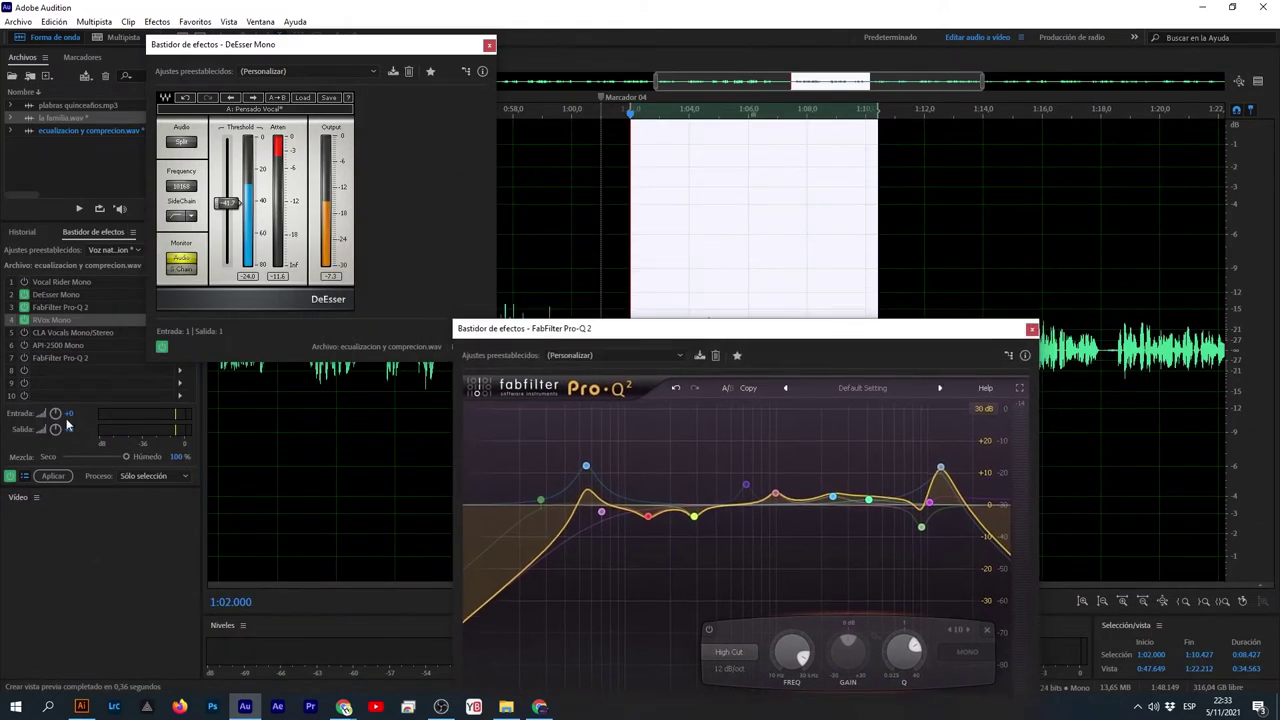
click(24, 321)
drag(711, 335, 1007, 260)
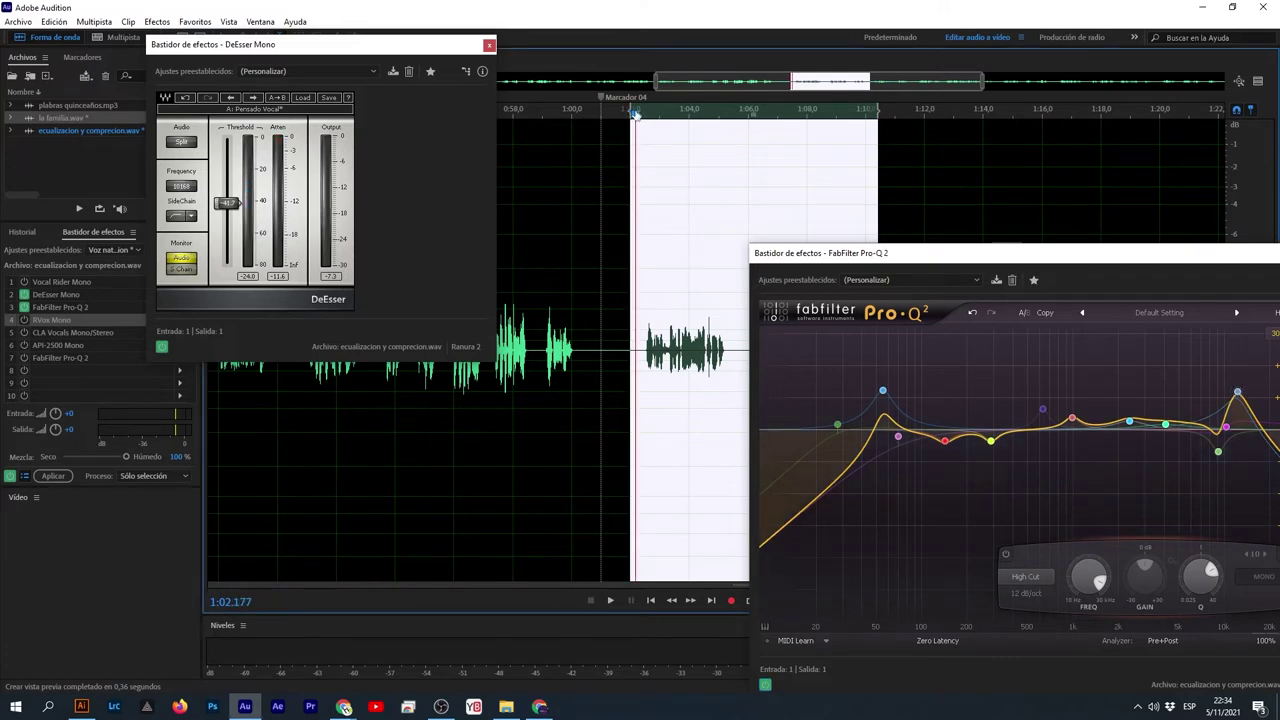
- Play the selected passage with RVox bypassed, re-enable RVox during playback to compare, and stop
key(space)
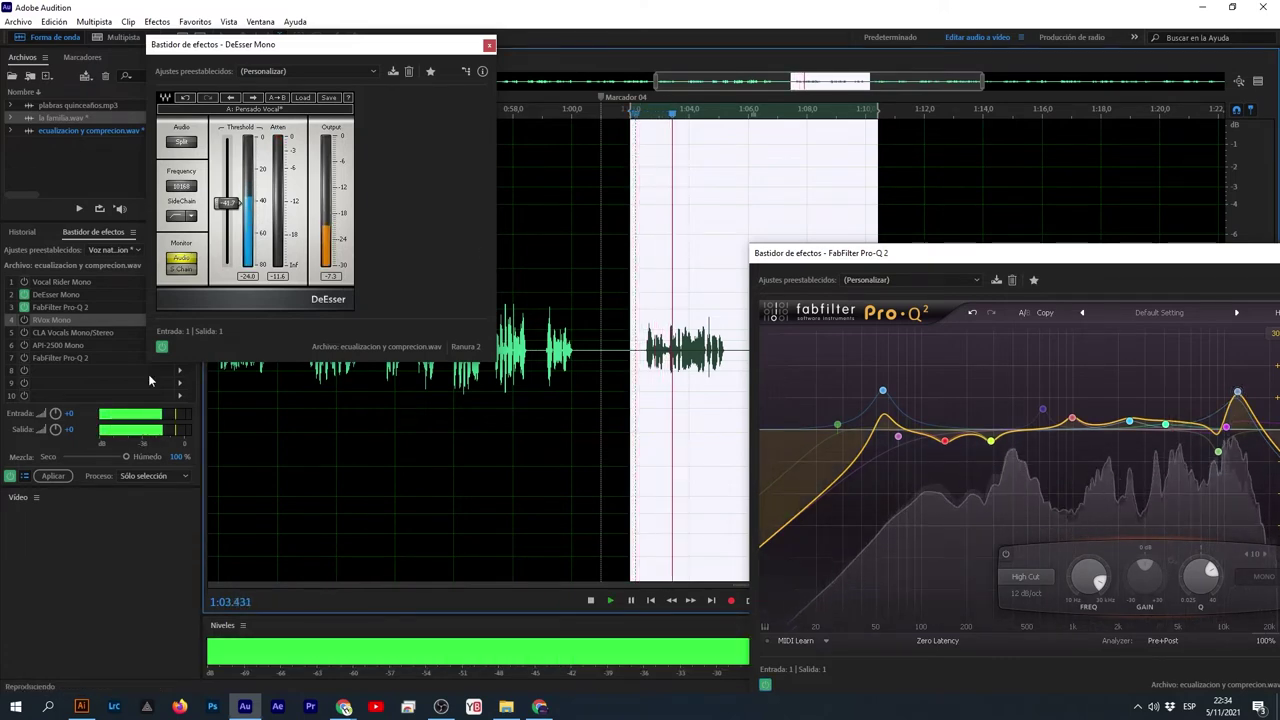
click(640, 115)
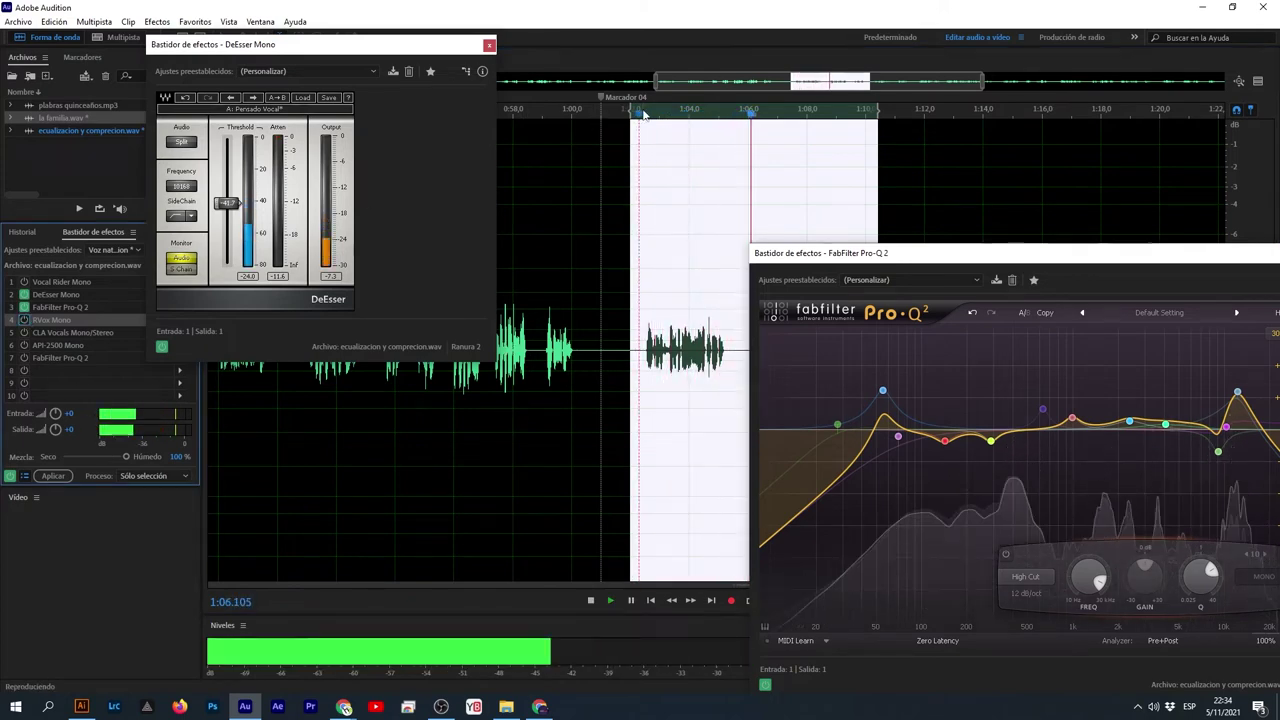
click(24, 320)
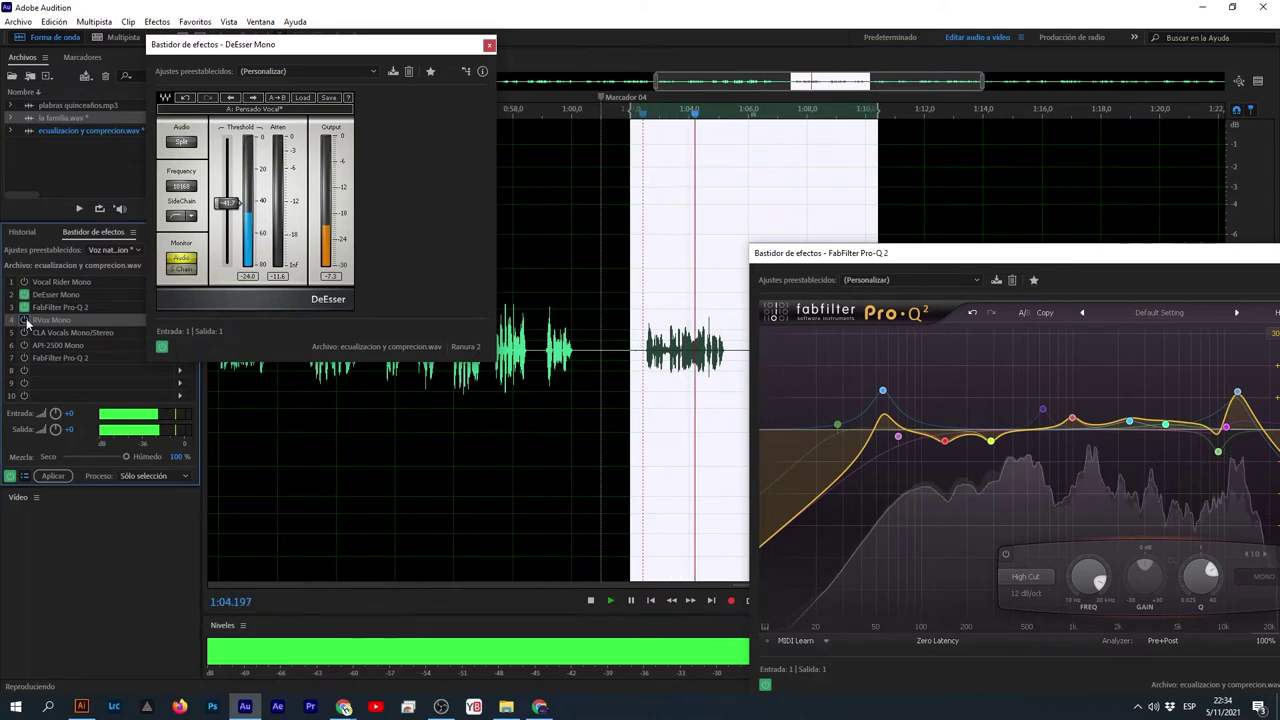
key(space)
- Show the preview editor again and reopen the RVox Mono settings, with the equalizer window moved off the waveforms
drag(1078, 253, 439, 142)
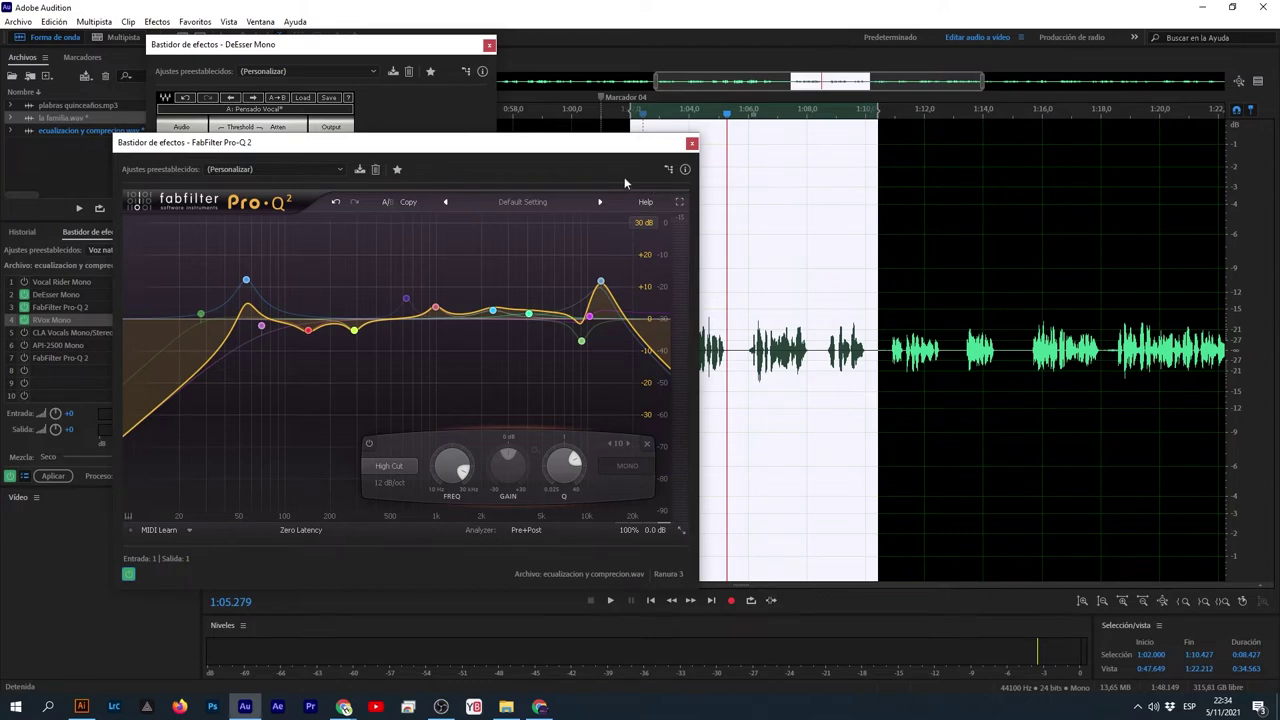
drag(575, 149, 495, 138)
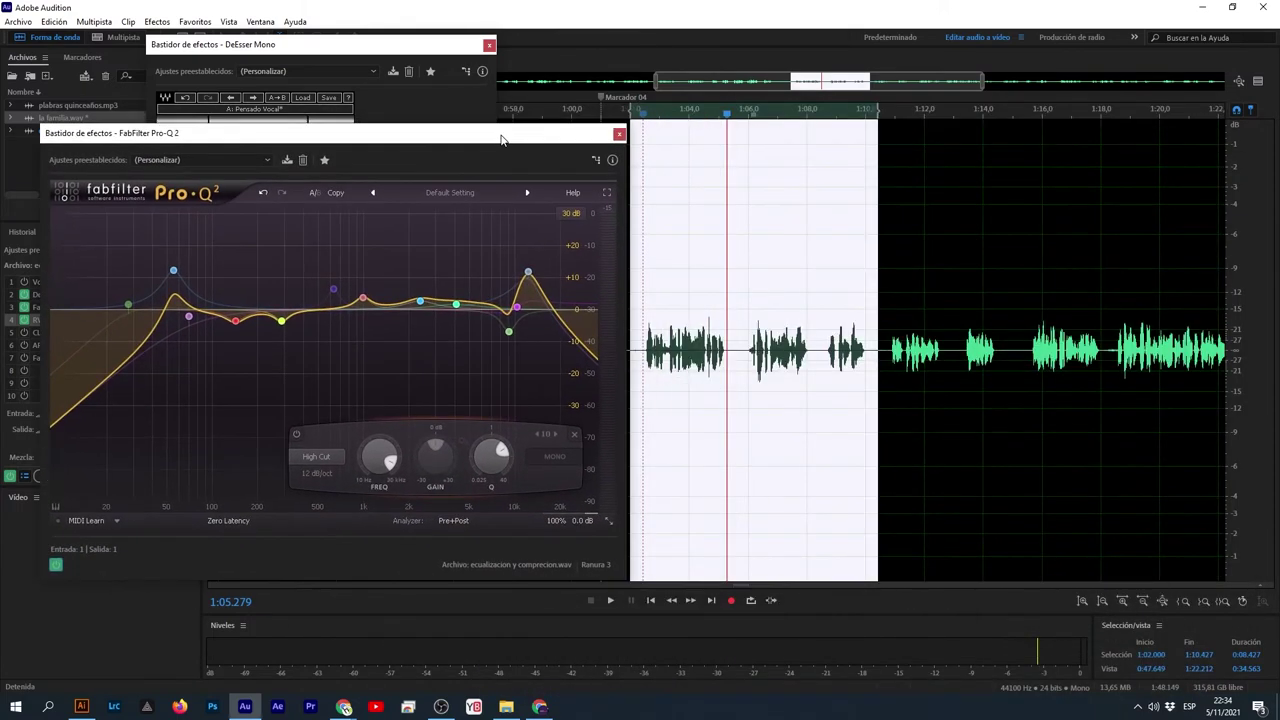
click(1258, 82)
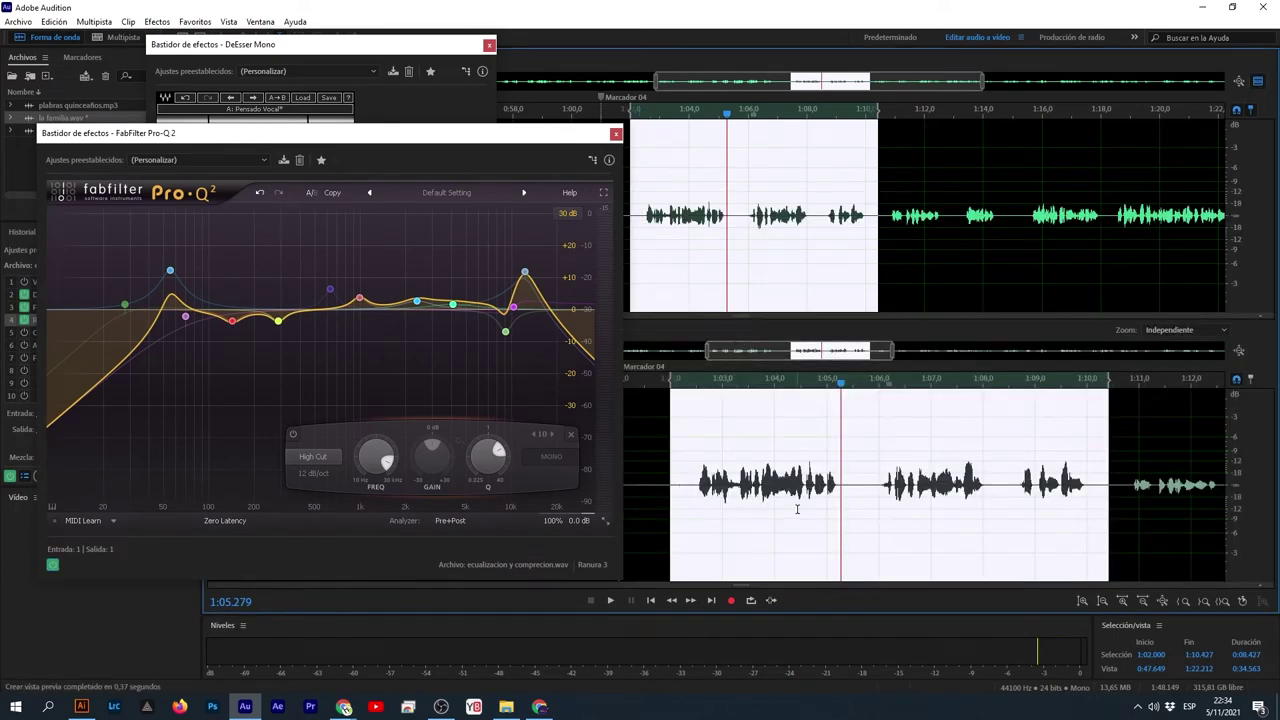
drag(322, 135, 385, 189)
double_click(45, 320)
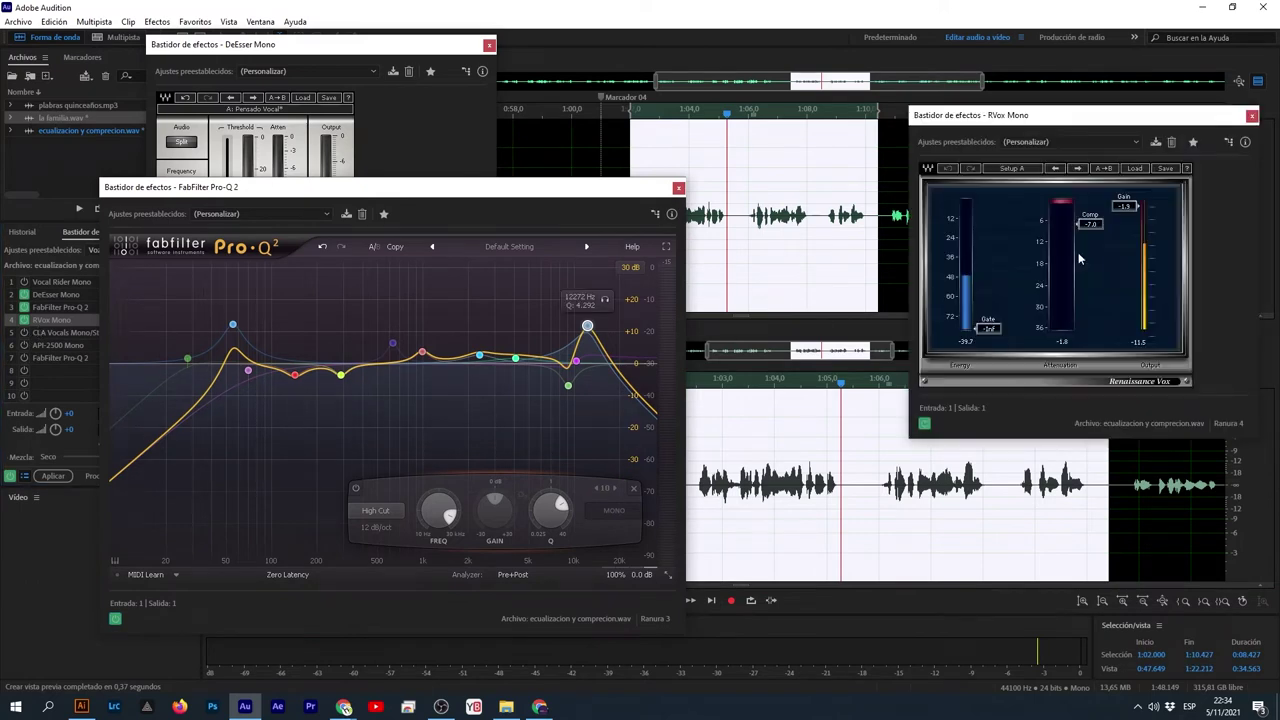
- Set the RVox compression to -20.5 and play the selected passage to hear it
drag(1094, 228, 1092, 270)
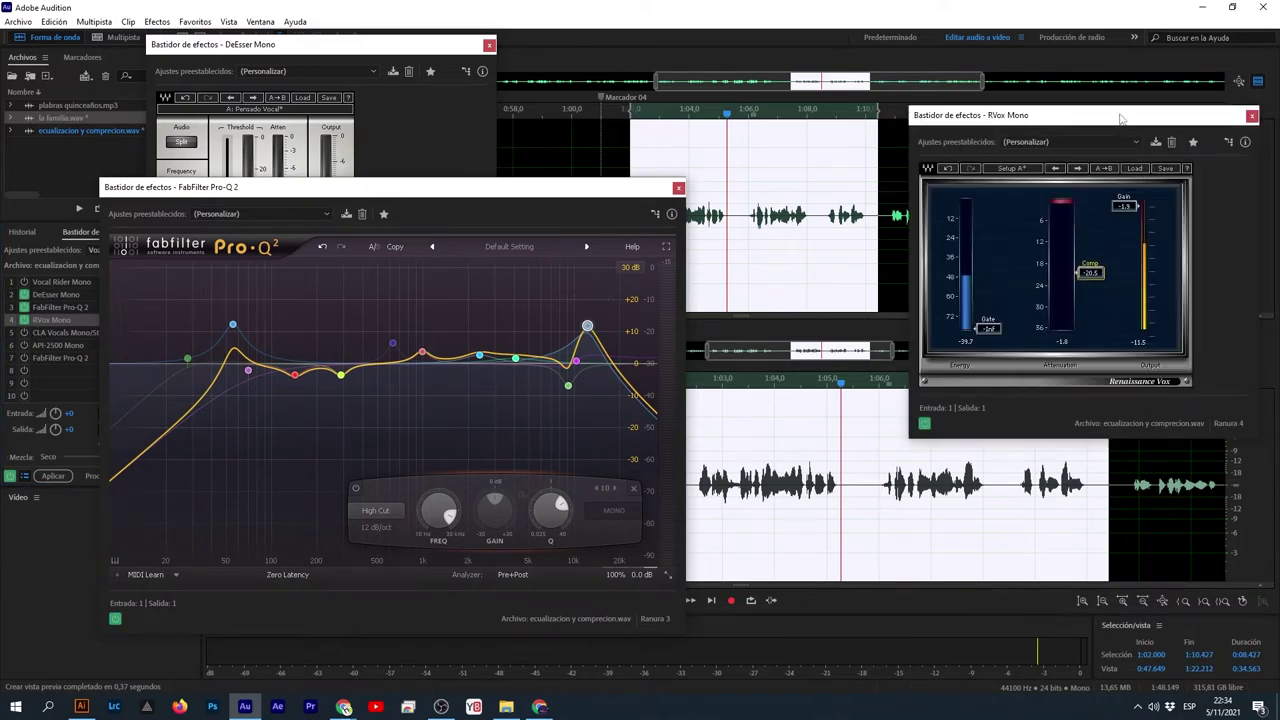
drag(1220, 120, 636, 131)
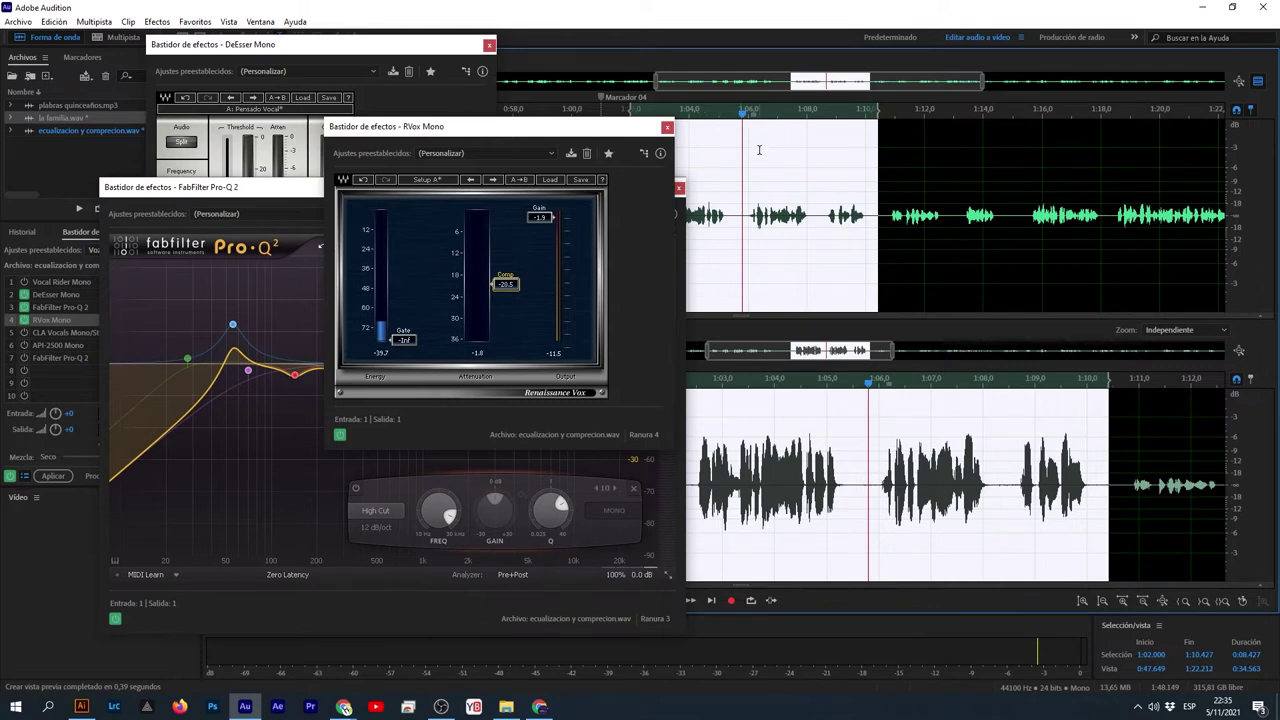
key(space)
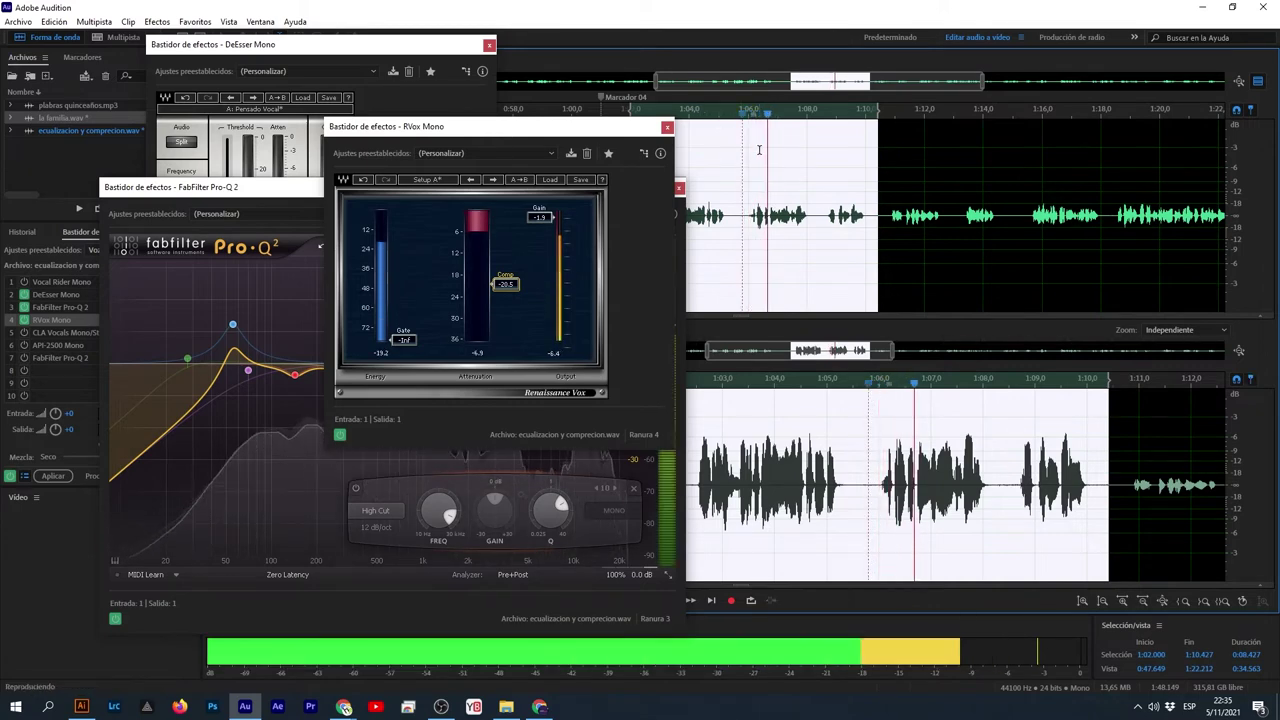
- Set the RVox compression to -26.1 and its gain to -3.8 while the passage plays
mouse_move(524, 285)
mouse_down()
mouse_move(524, 254)
mouse_move(524, 304)
mouse_up()
key(backslash)
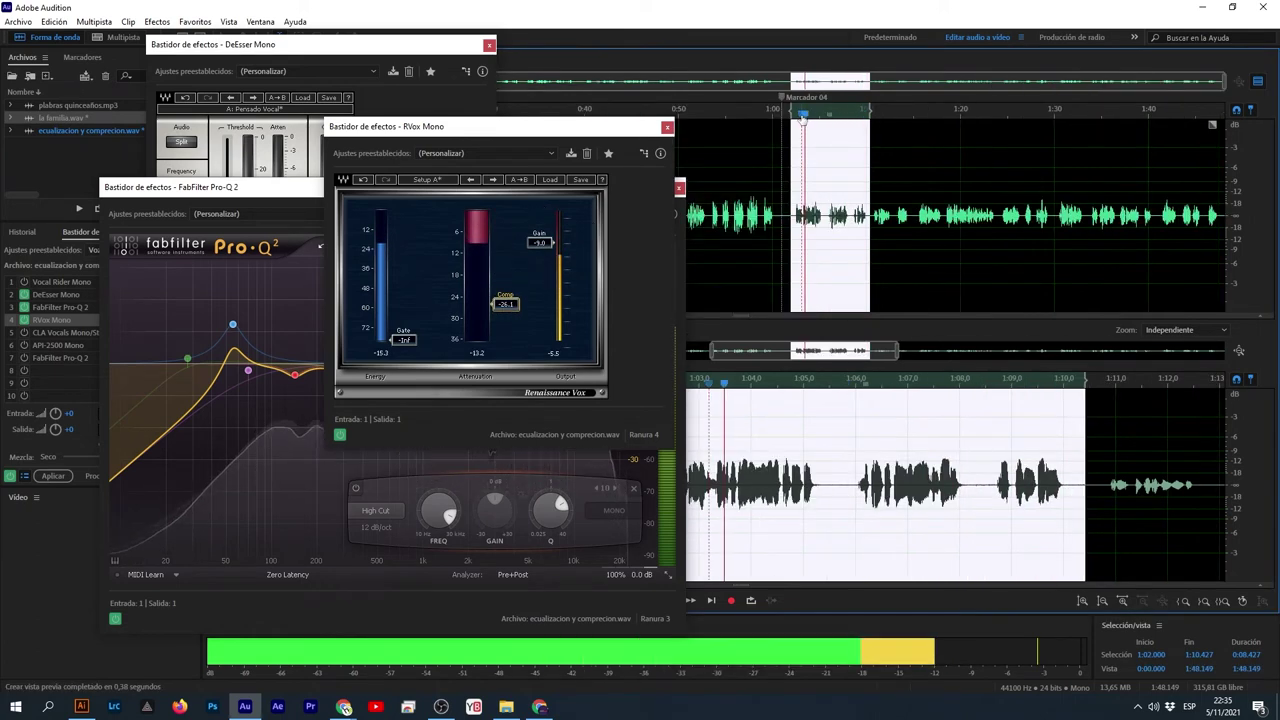
drag(539, 242, 541, 224)
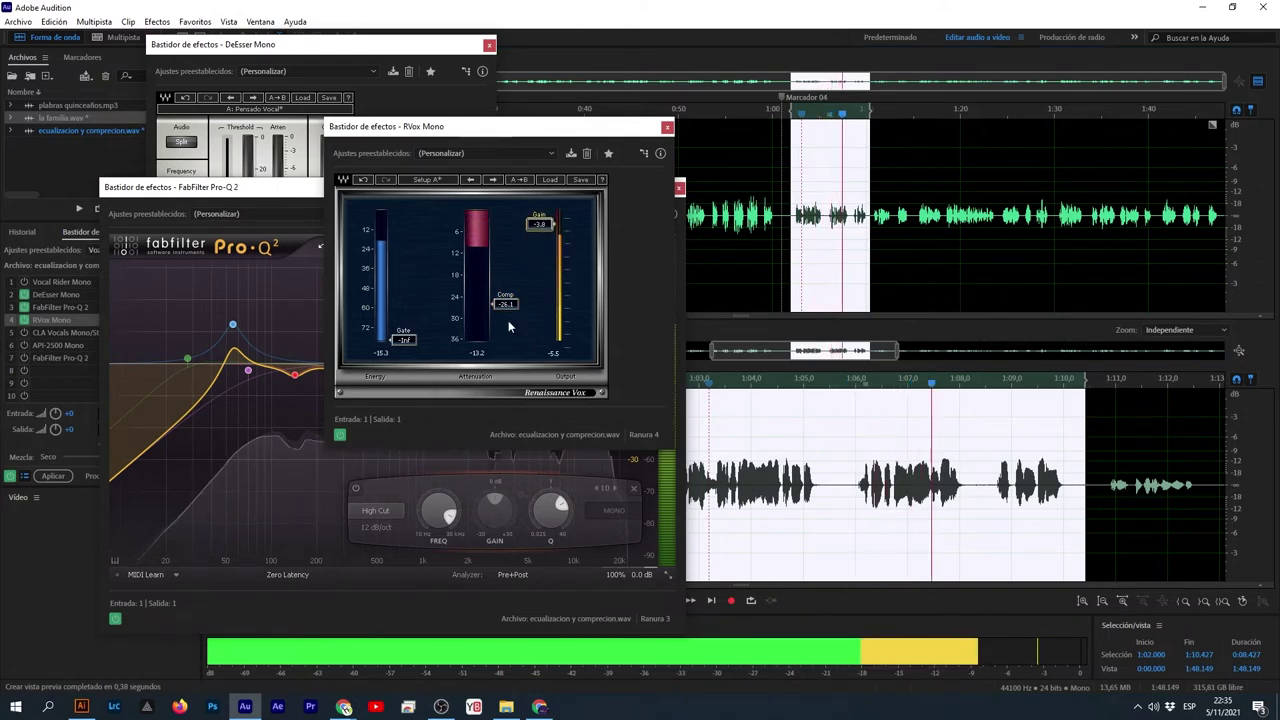
- Reduce the RVox compression, settling on -16.9 while listening to the selected passage in a loop
drag(516, 289, 516, 266)
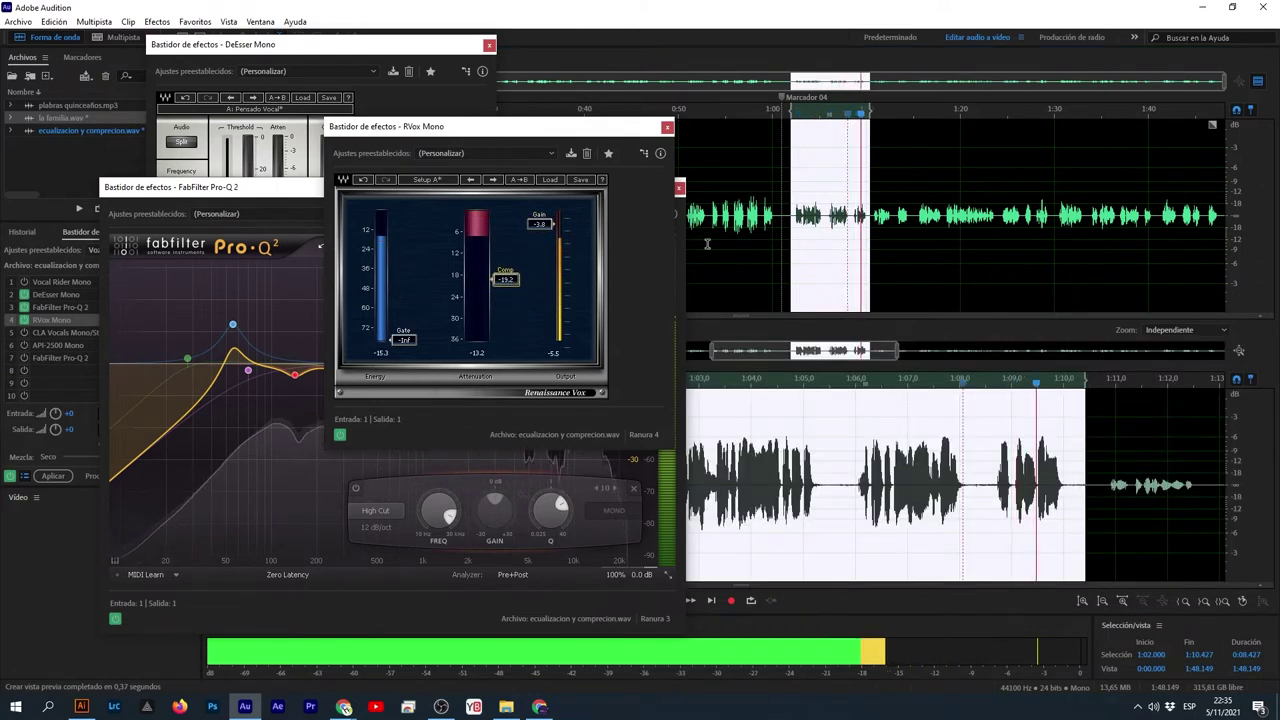
key(space)
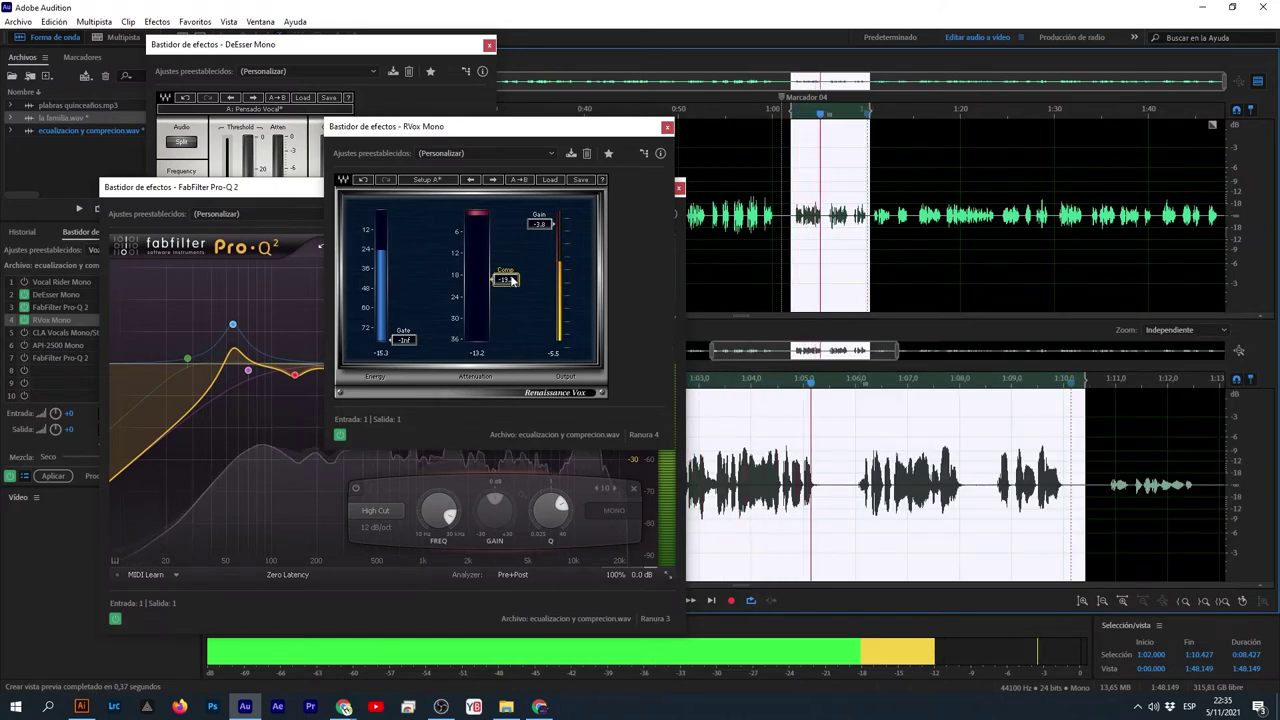
click(750, 601)
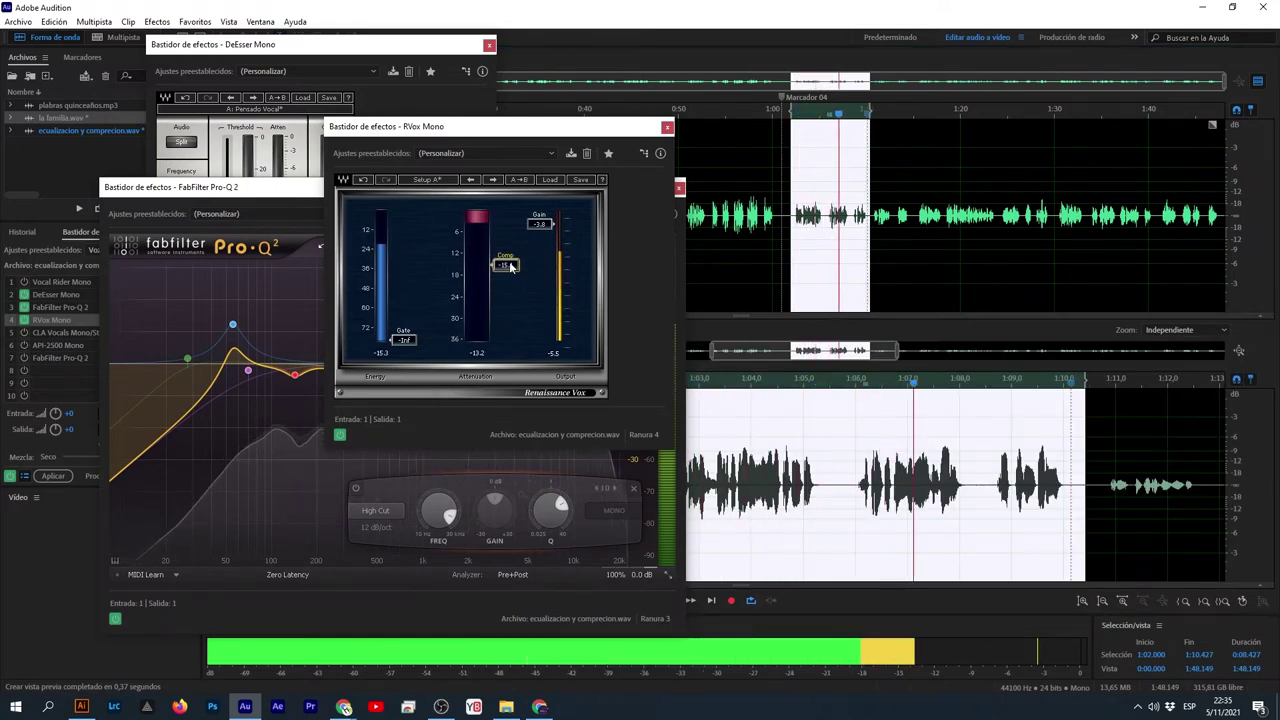
drag(510, 268, 510, 271)
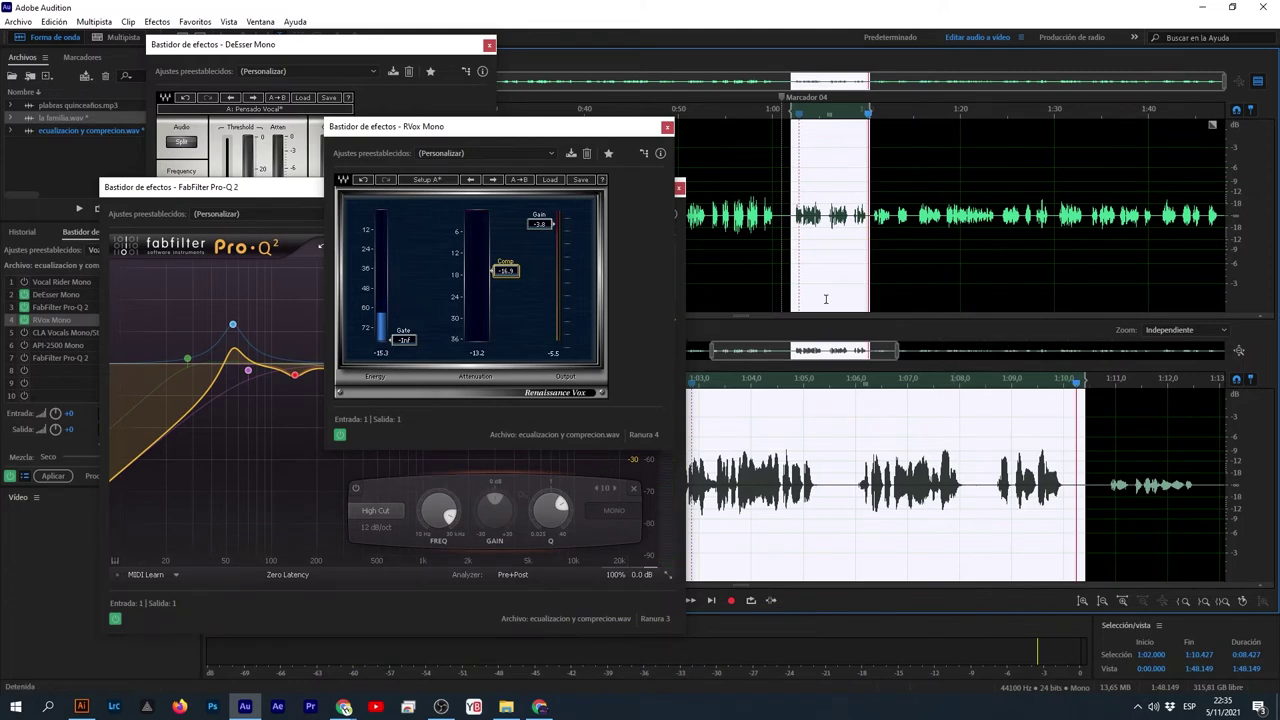
- Set the RVox compression to -7.0 and its gain to -2.1, and hide the preview editor
drag(503, 133, 1062, 233)
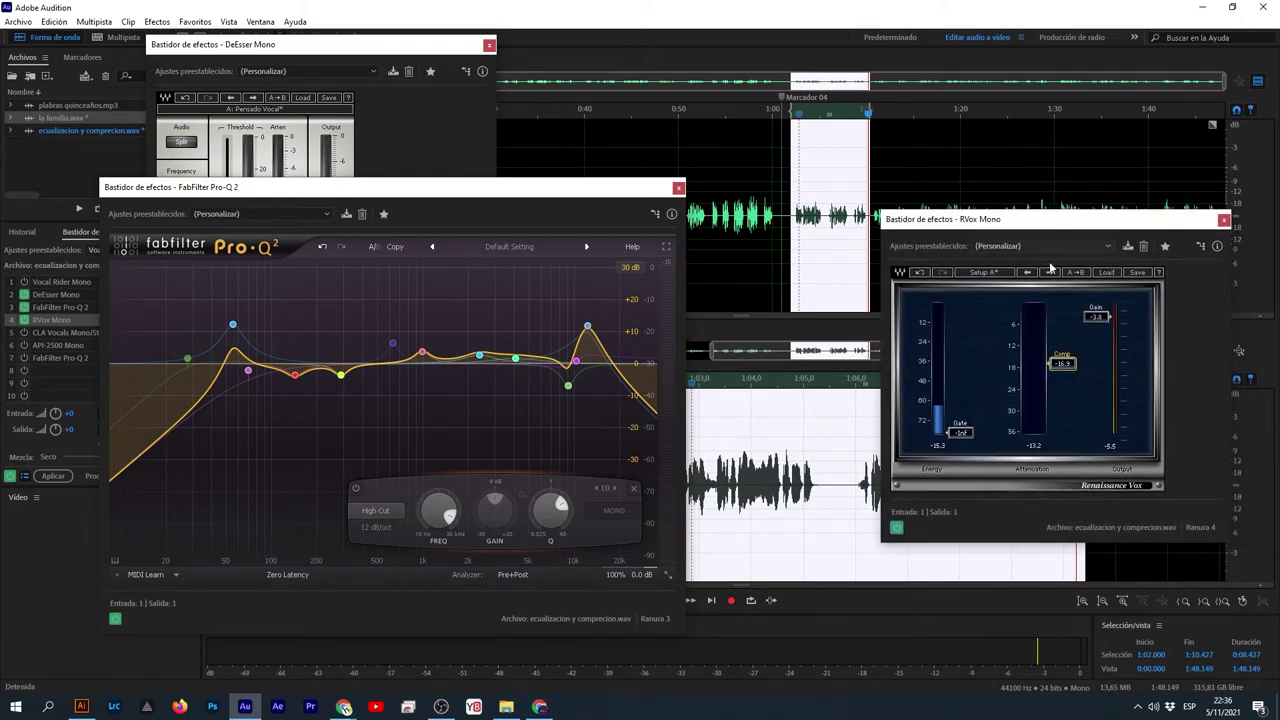
drag(1062, 362, 1062, 332)
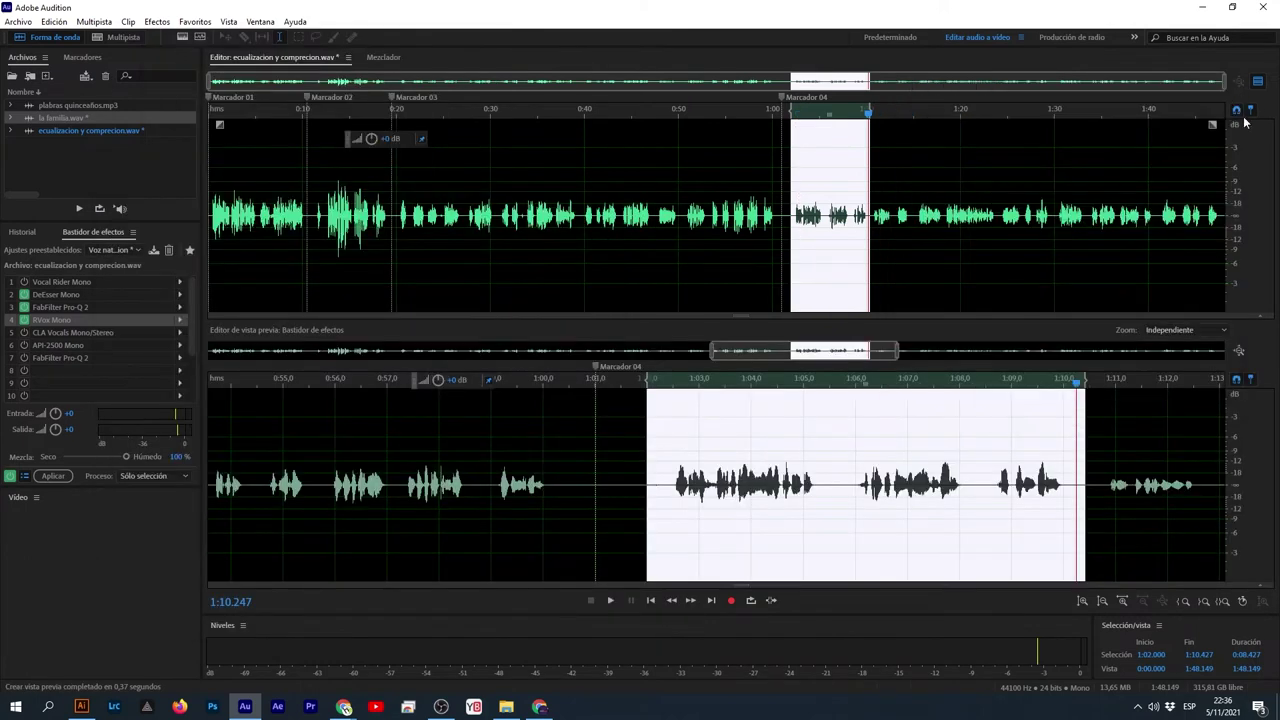
click(1262, 84)
click(855, 328)
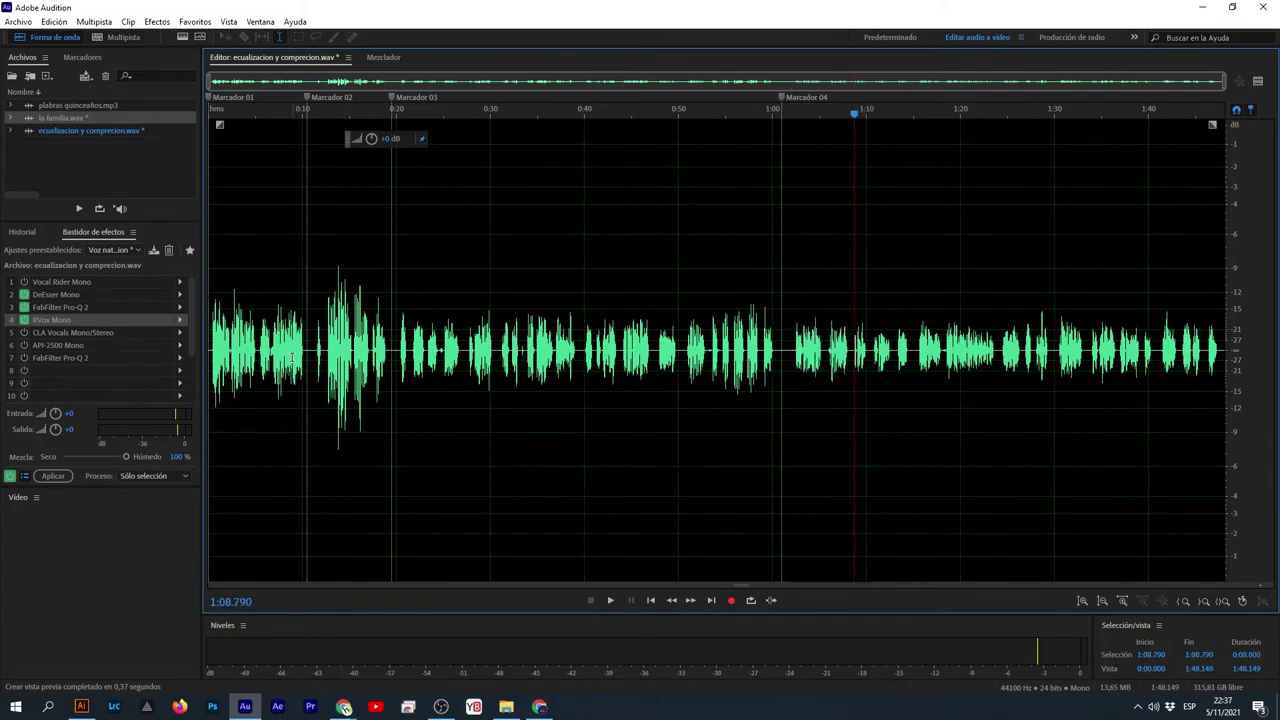
- Play the processed recording from the start, skipping to passages near 0:13, 0:20 and just after Marcador 04
click(375, 357)
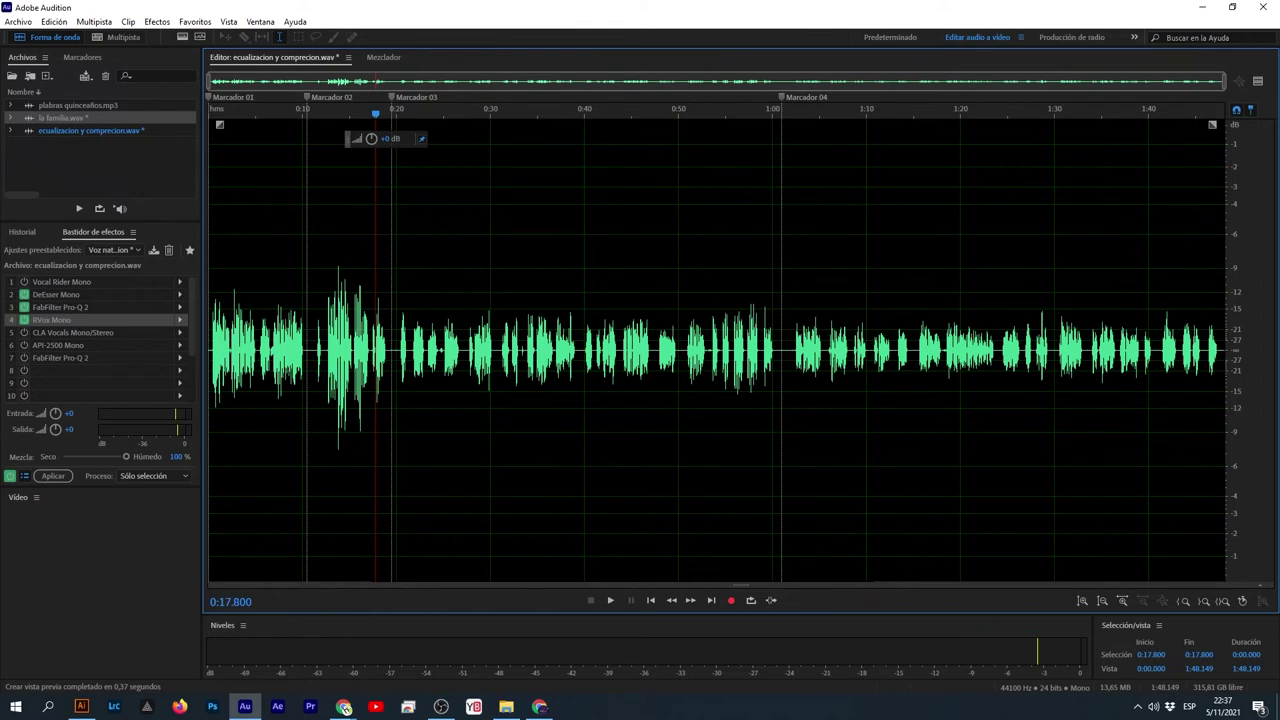
key(ctrl+a)
key(space)
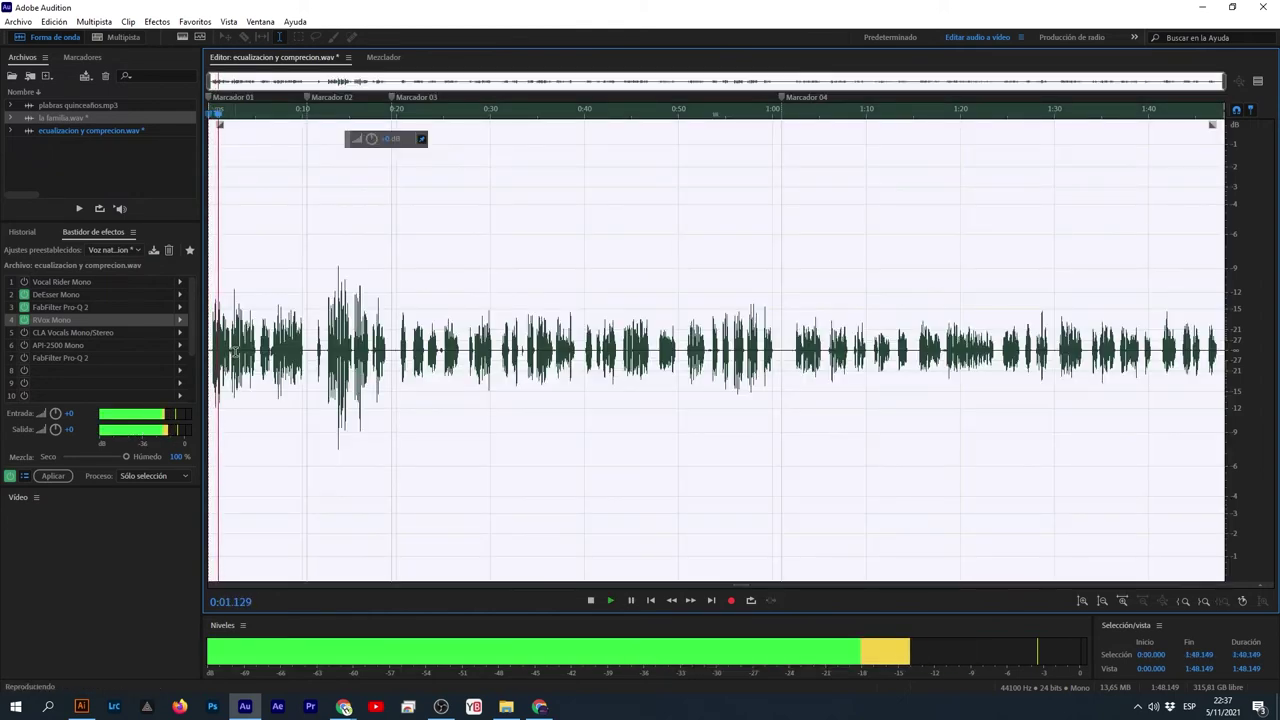
key(ctrl+shift+a)
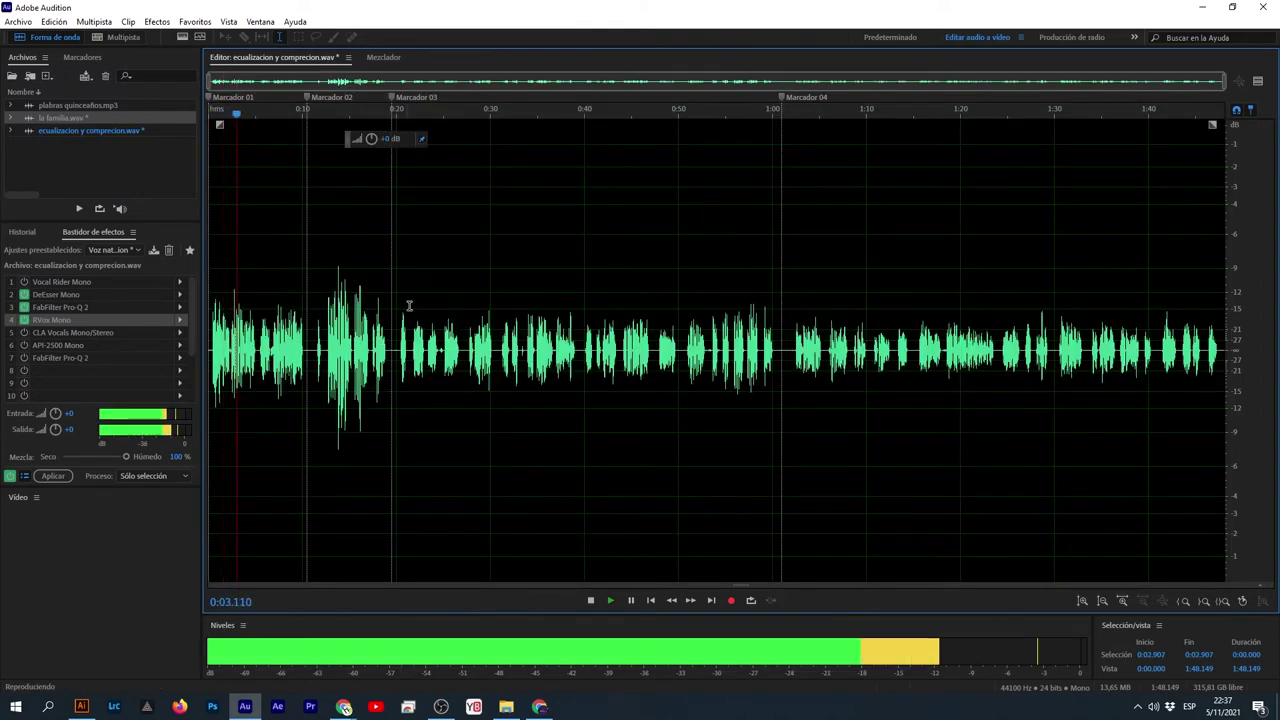
click(332, 115)
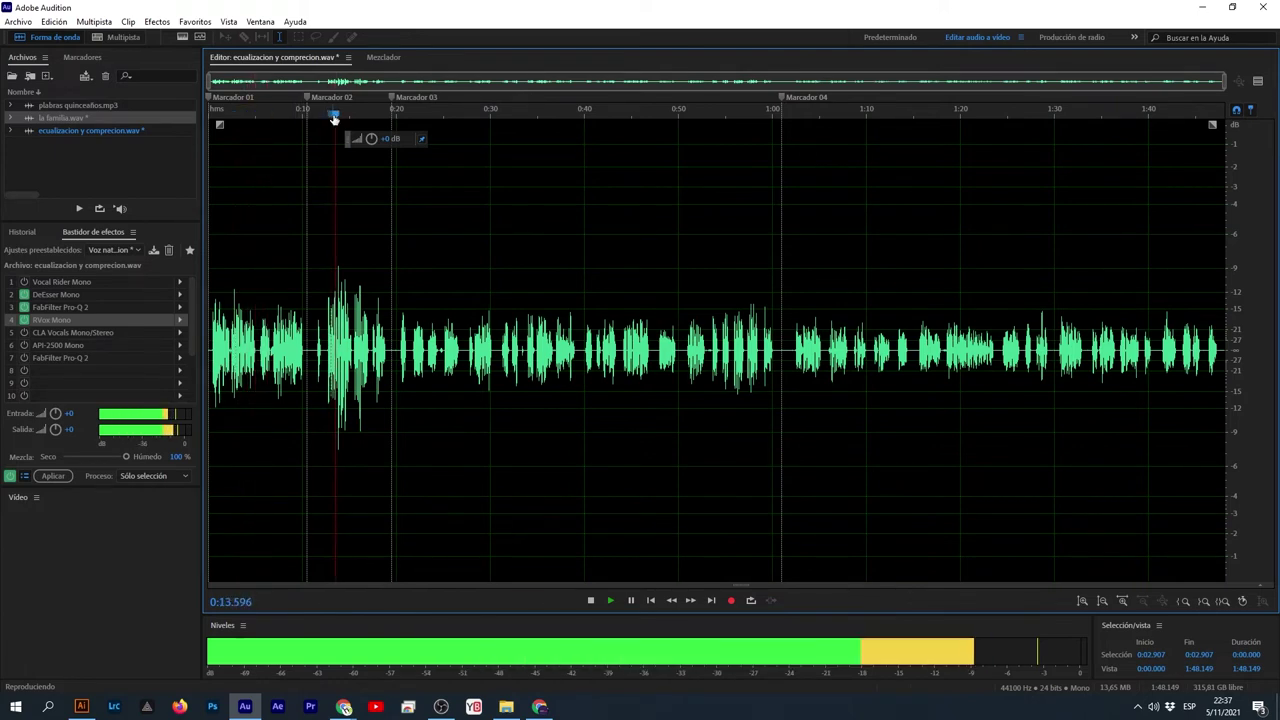
click(397, 117)
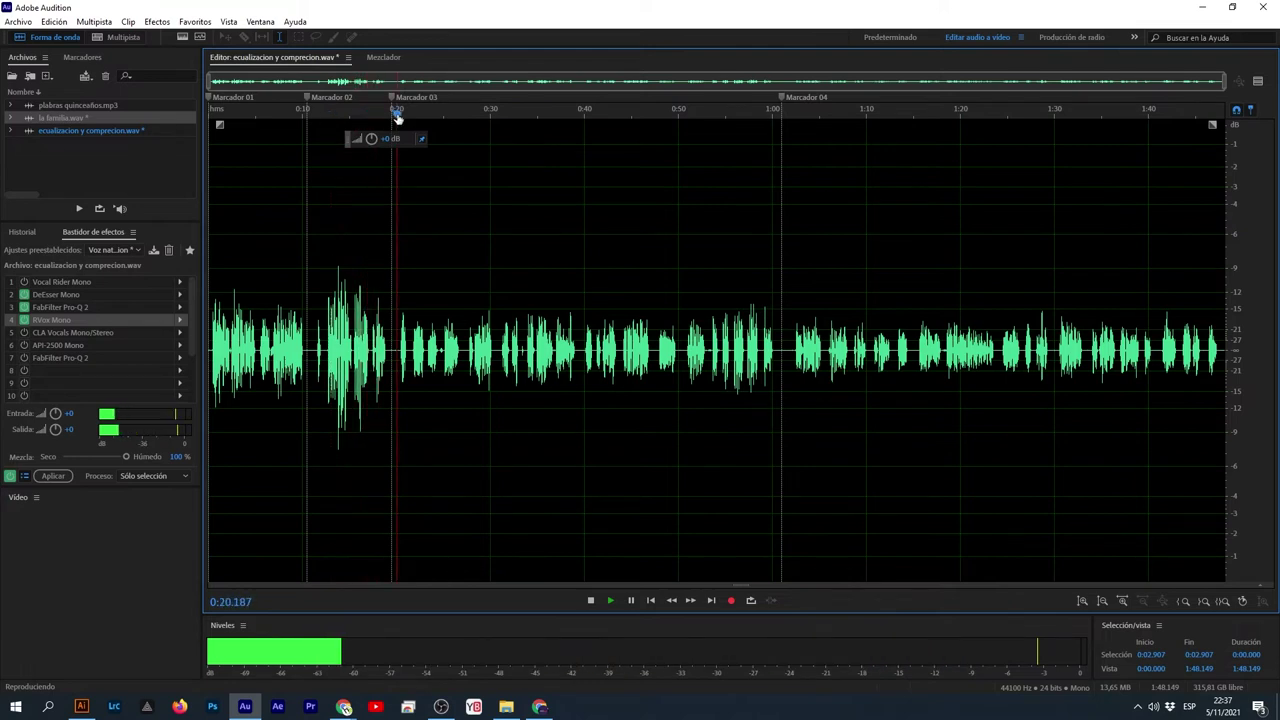
click(796, 117)
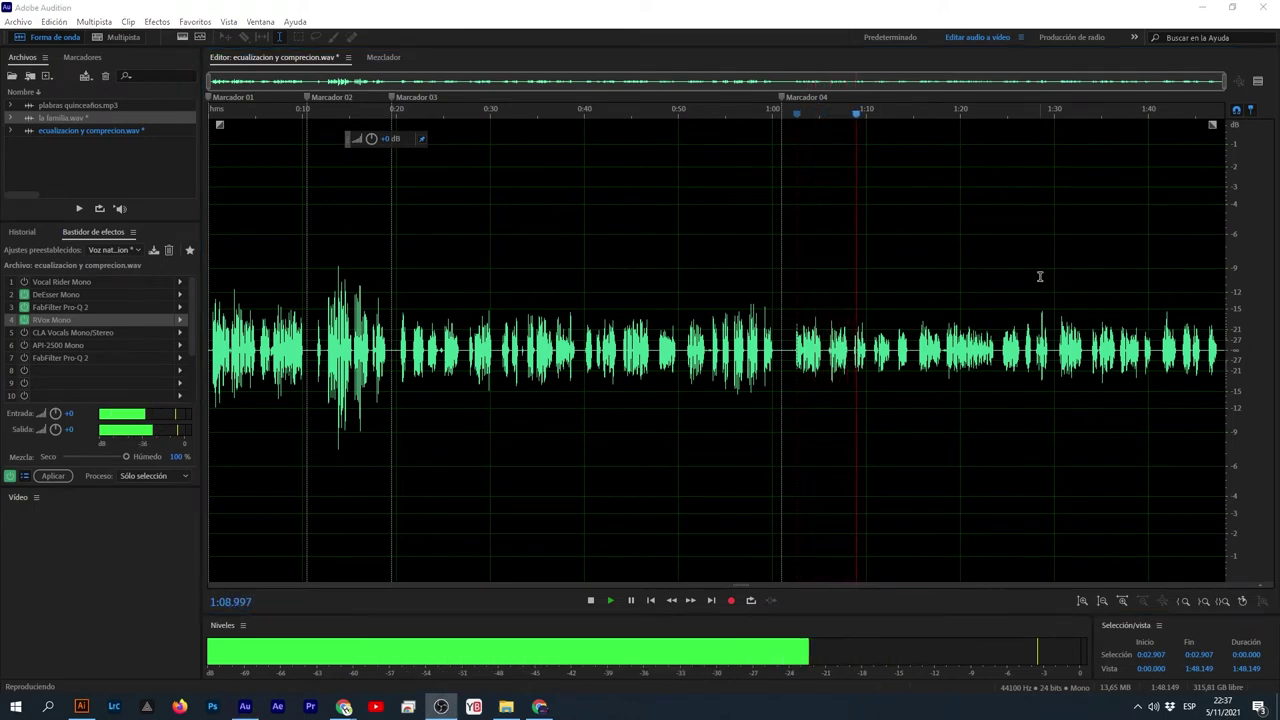
- Place the FabFilter Pro-Q 2 window clear of the waveform's beginning and select from the start to Marcador 02
click(975, 303)
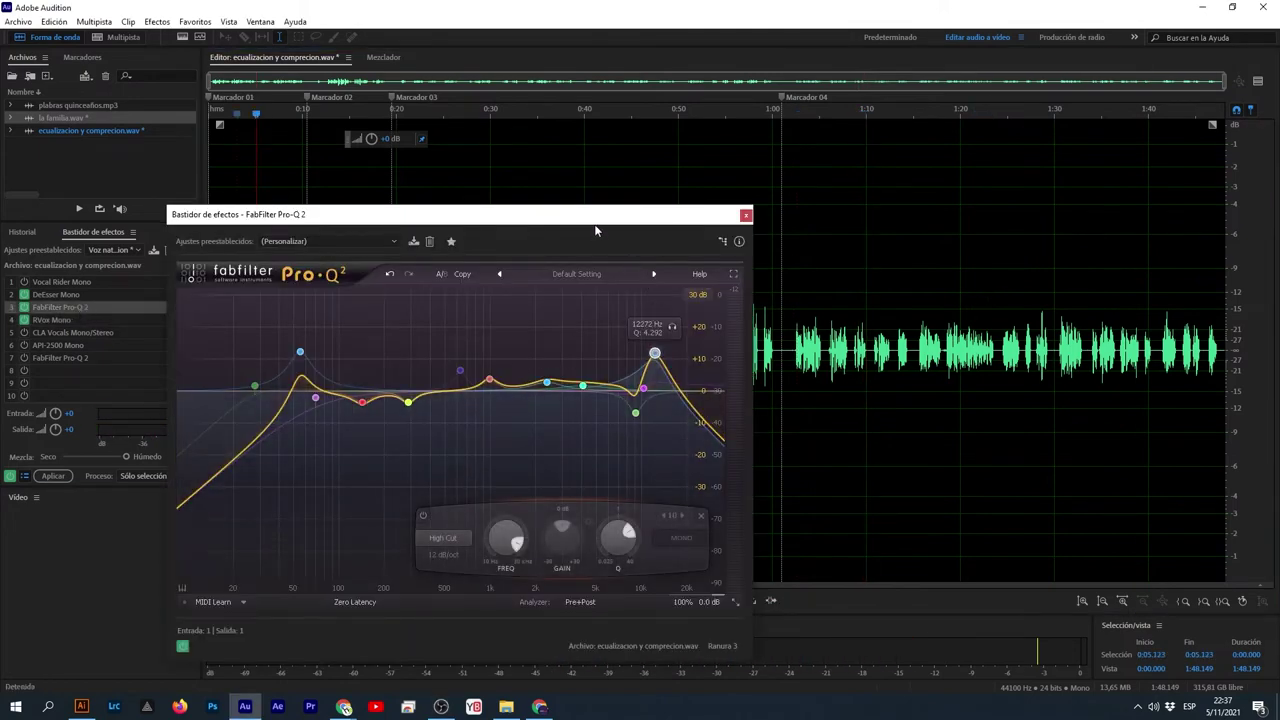
drag(590, 222, 1048, 126)
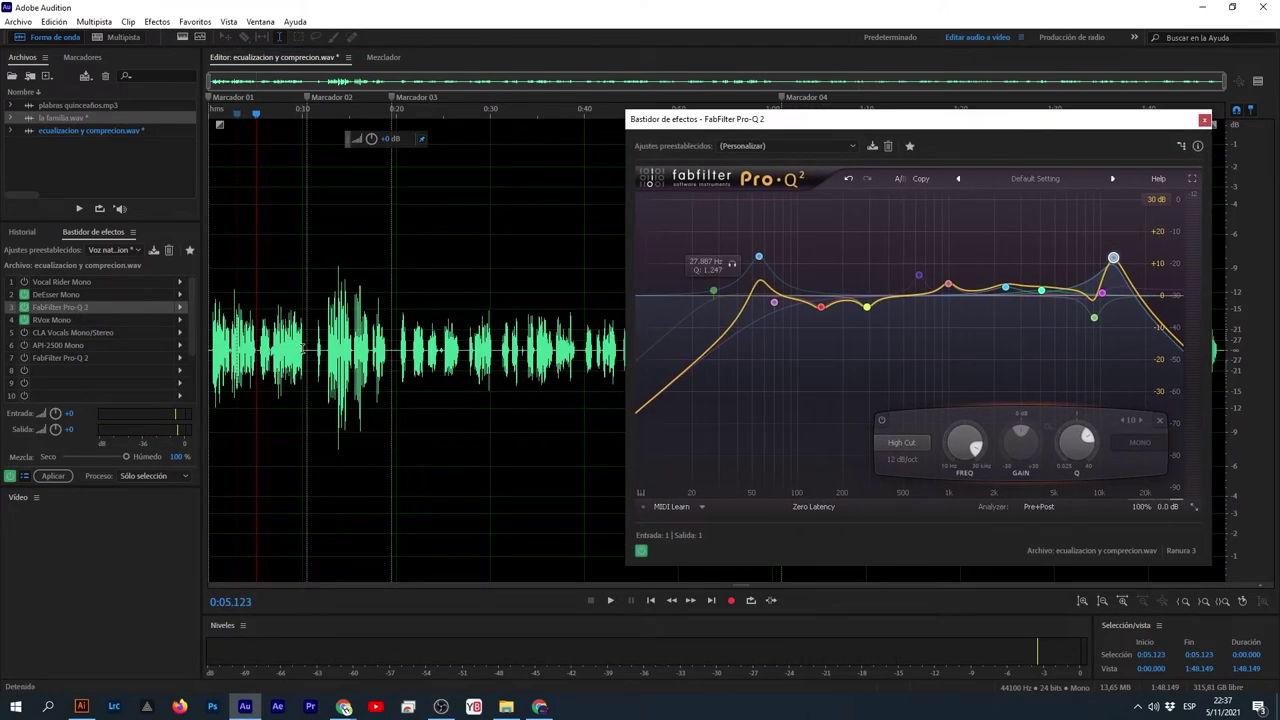
drag(307, 348, 183, 357)
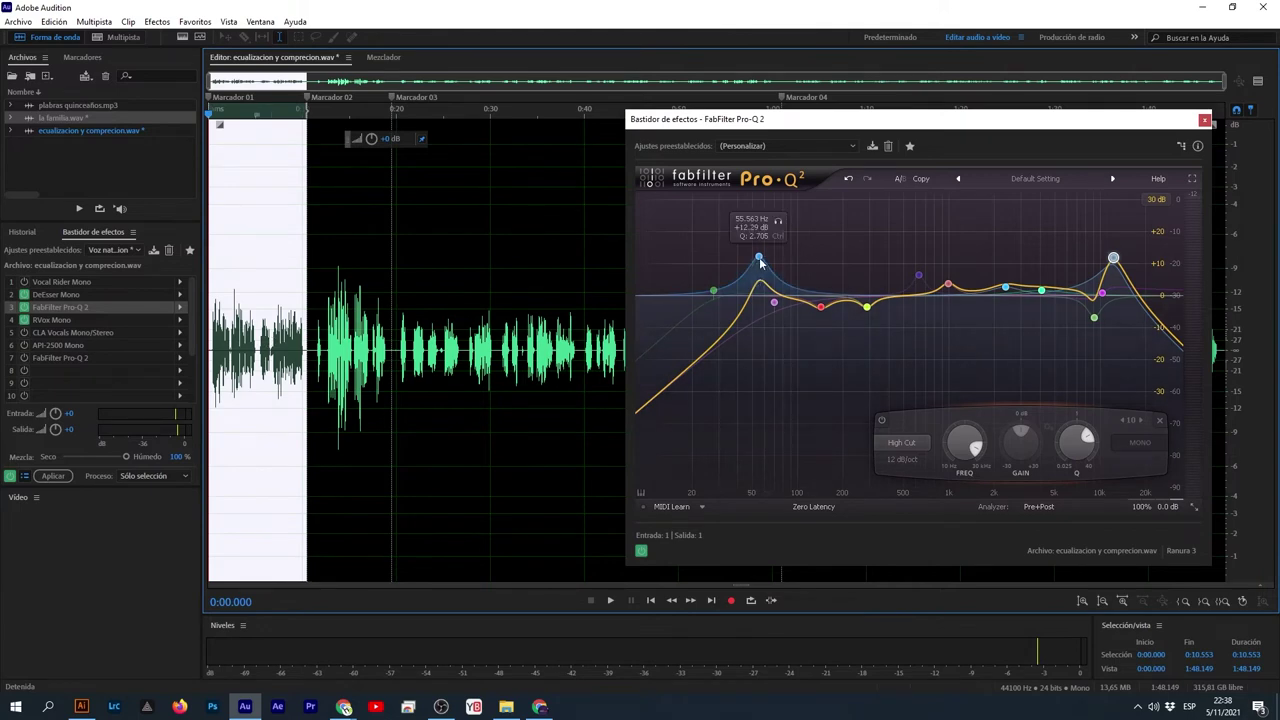
- Audition the selection with the low bell band flattened to about 0 dB, and boost the band to +10.83 dB at about 65 Hz
drag(760, 260, 765, 297)
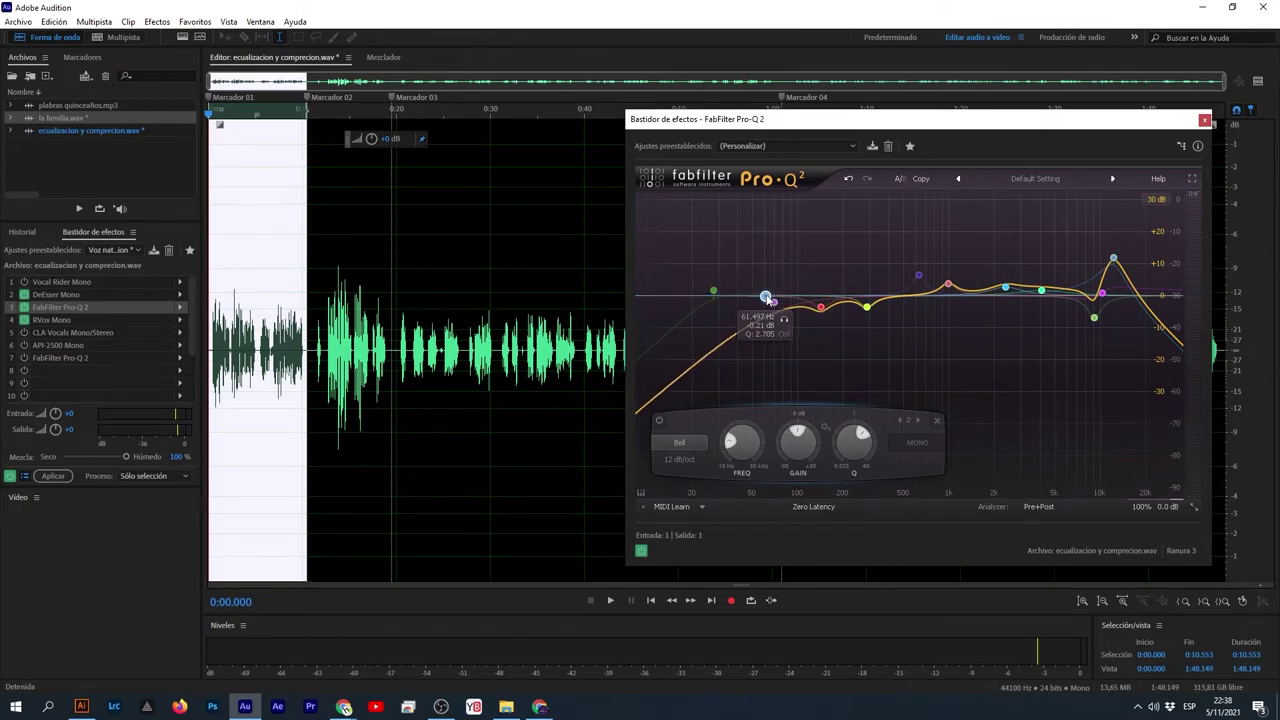
key(space)
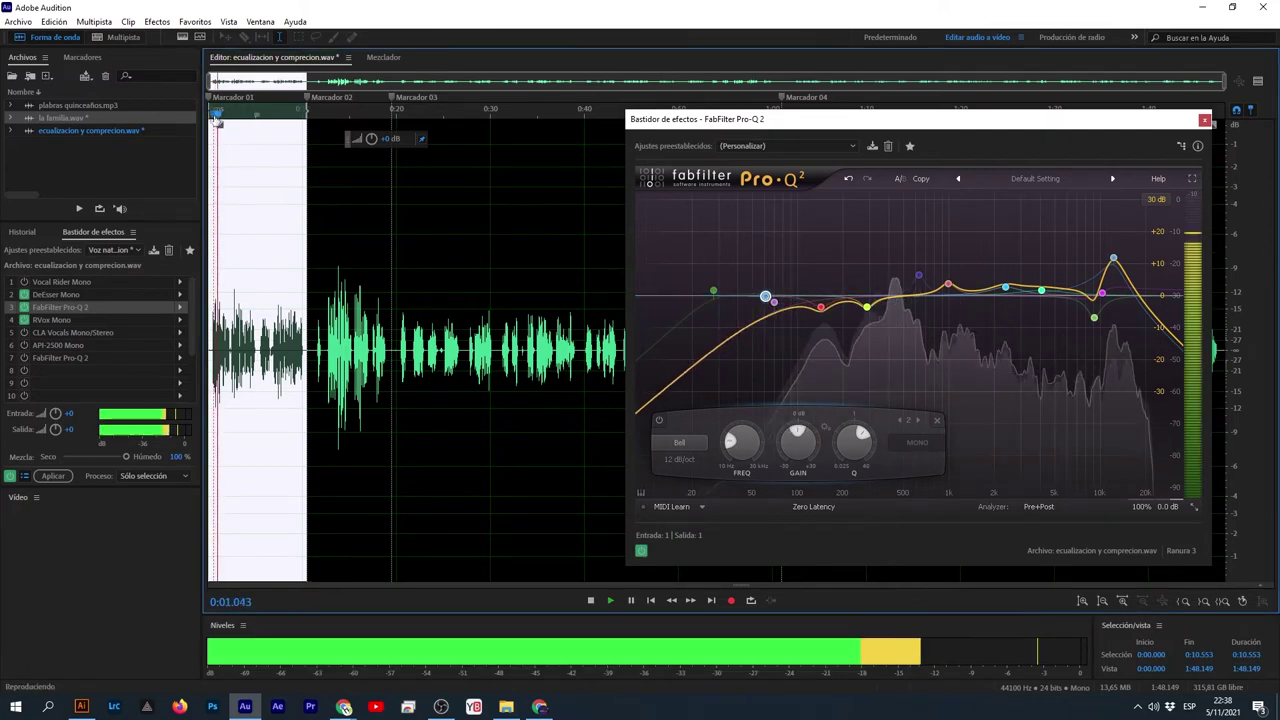
key(space)
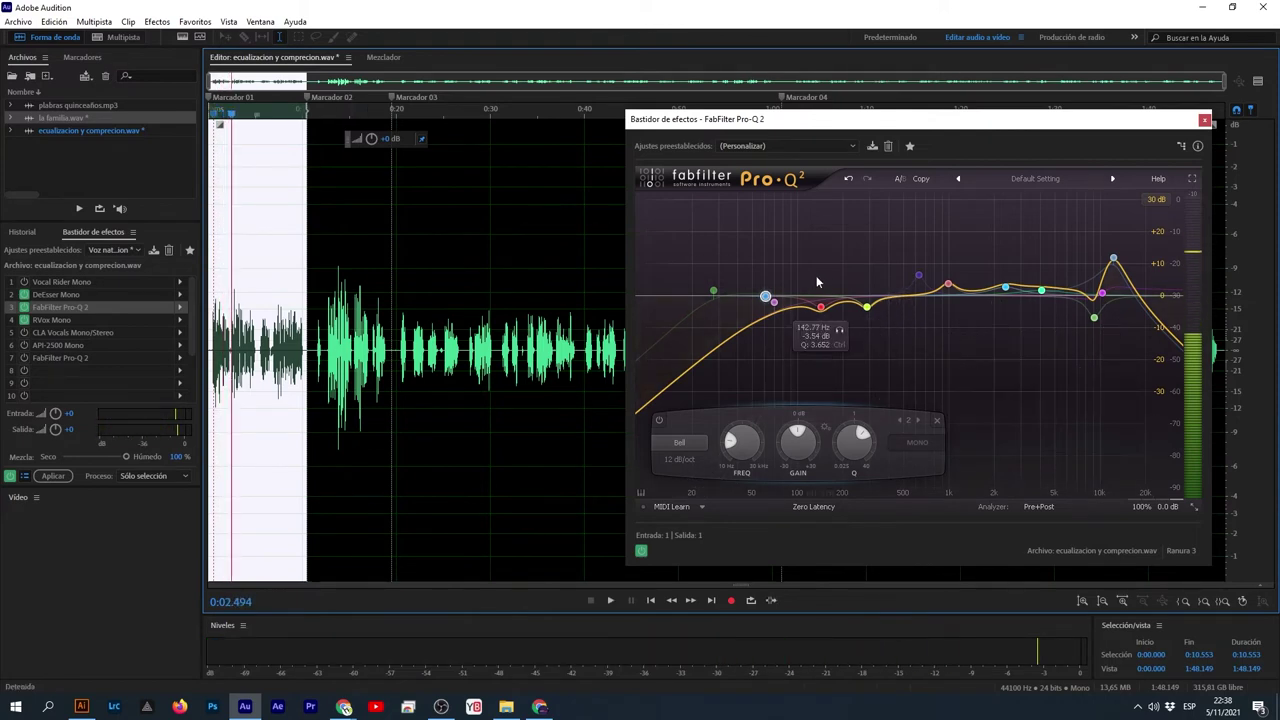
drag(771, 301, 767, 270)
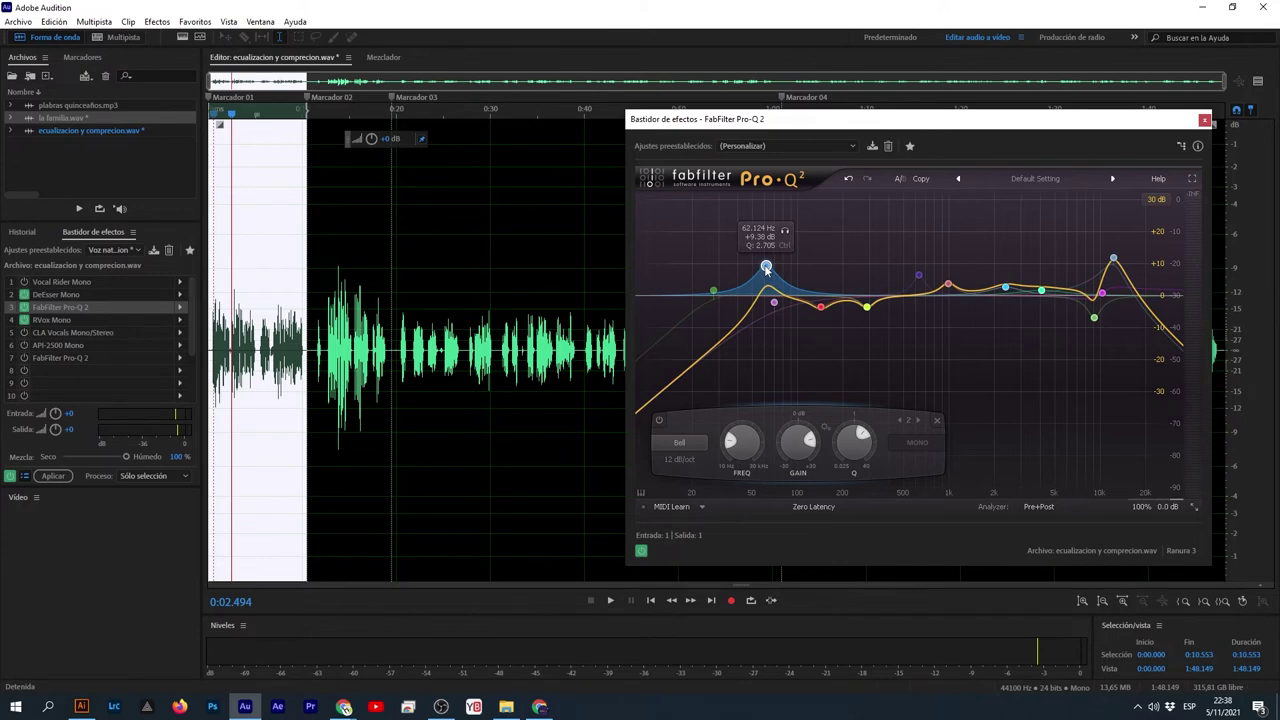
drag(767, 268, 768, 262)
- Select the passage from 0:12.342 to 0:19.547 before Marcador 03 and play it in a loop
click(313, 306)
scroll(313, 306, up, 3)
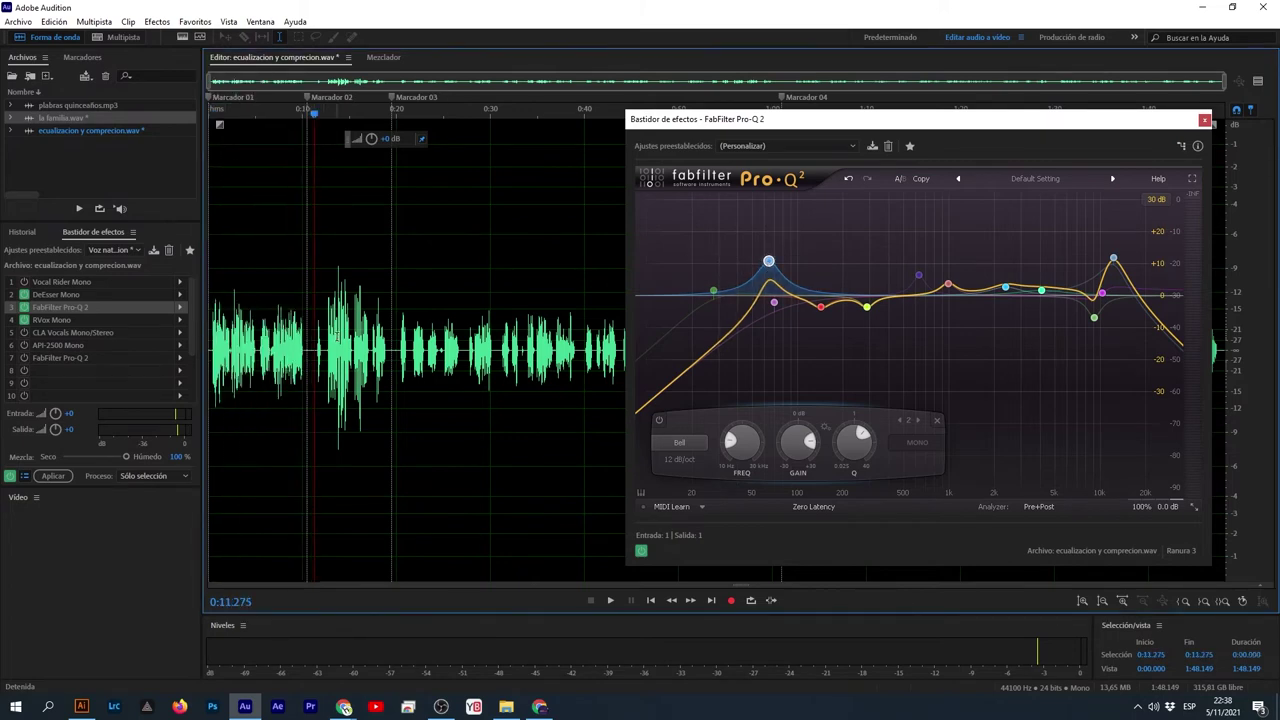
click(300, 372)
drag(305, 370, 513, 383)
key(space)
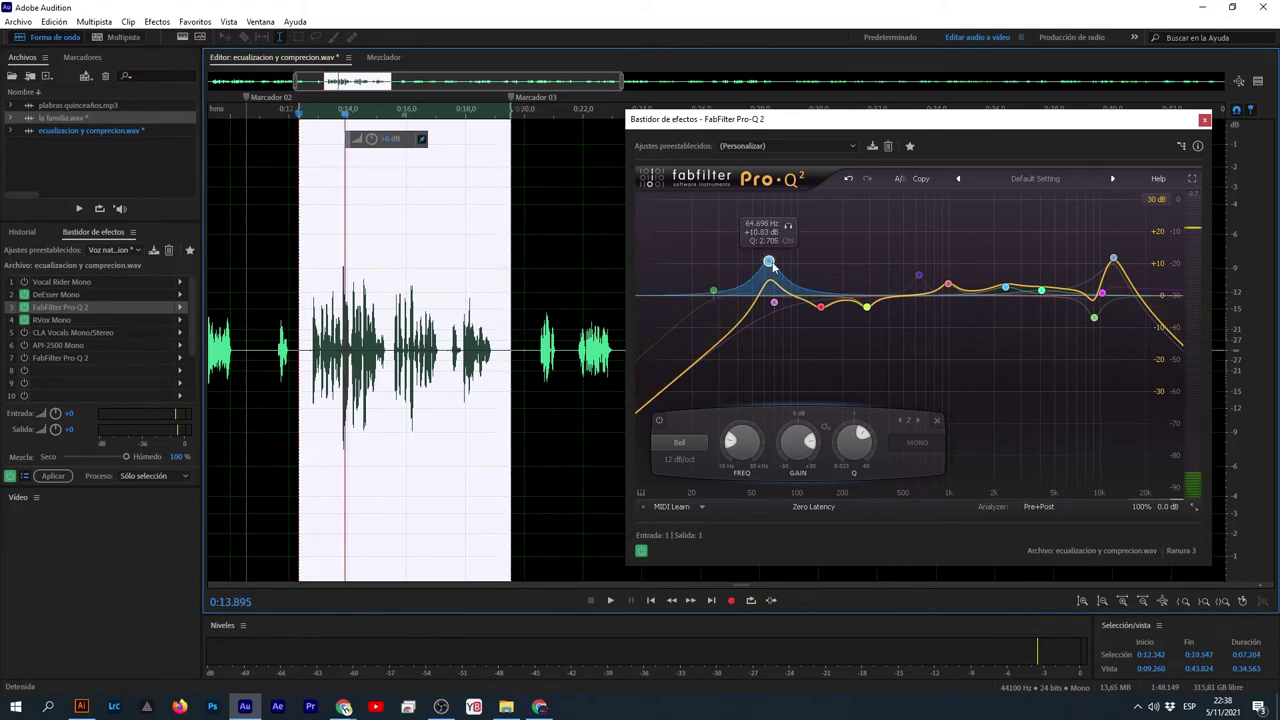
key(space)
key(space)
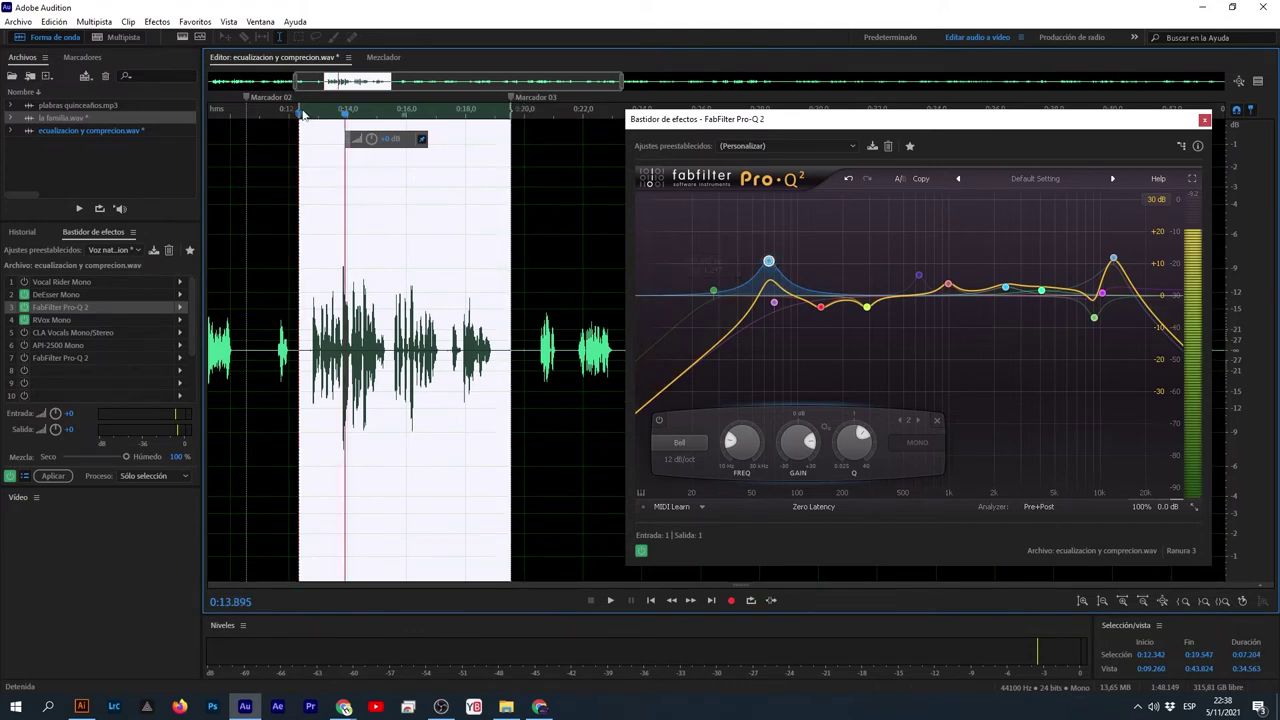
click(751, 600)
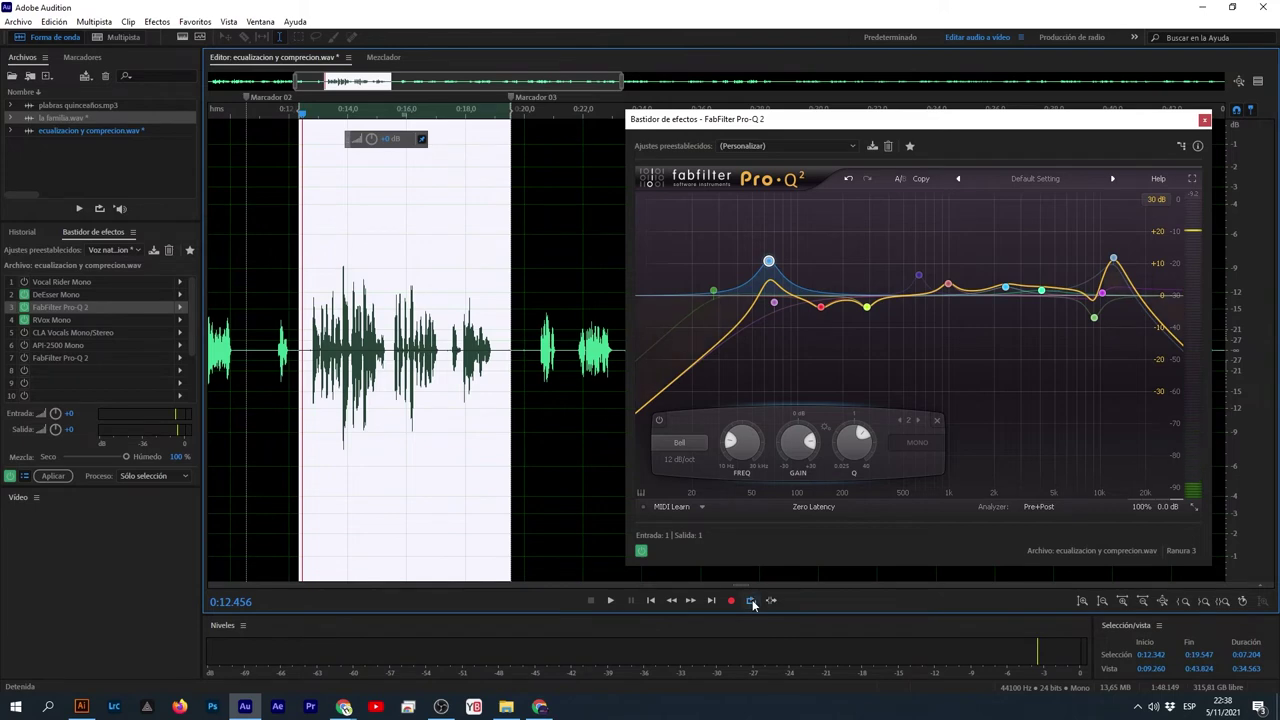
key(space)
mouse_move(767, 262)
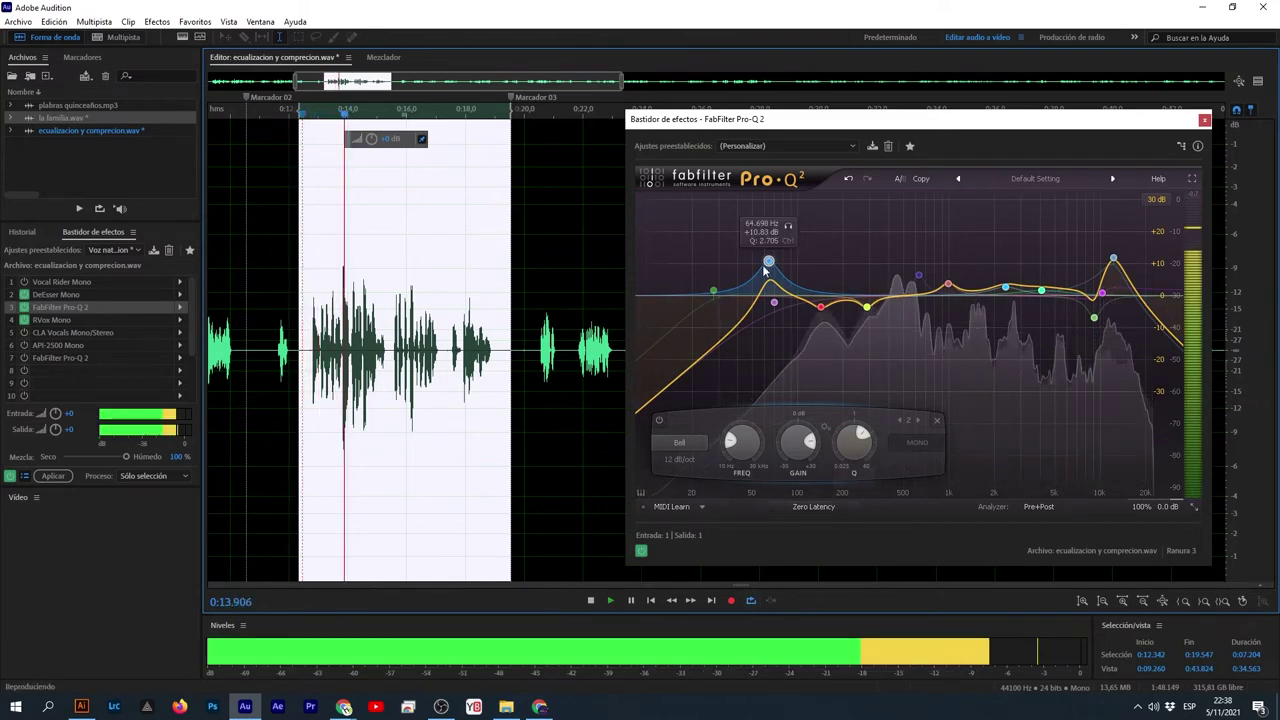
- Shift the low bell band to a lower frequency, boost it further and widen it to a Q of about 1.198 during loop playback
drag(768, 262, 742, 239)
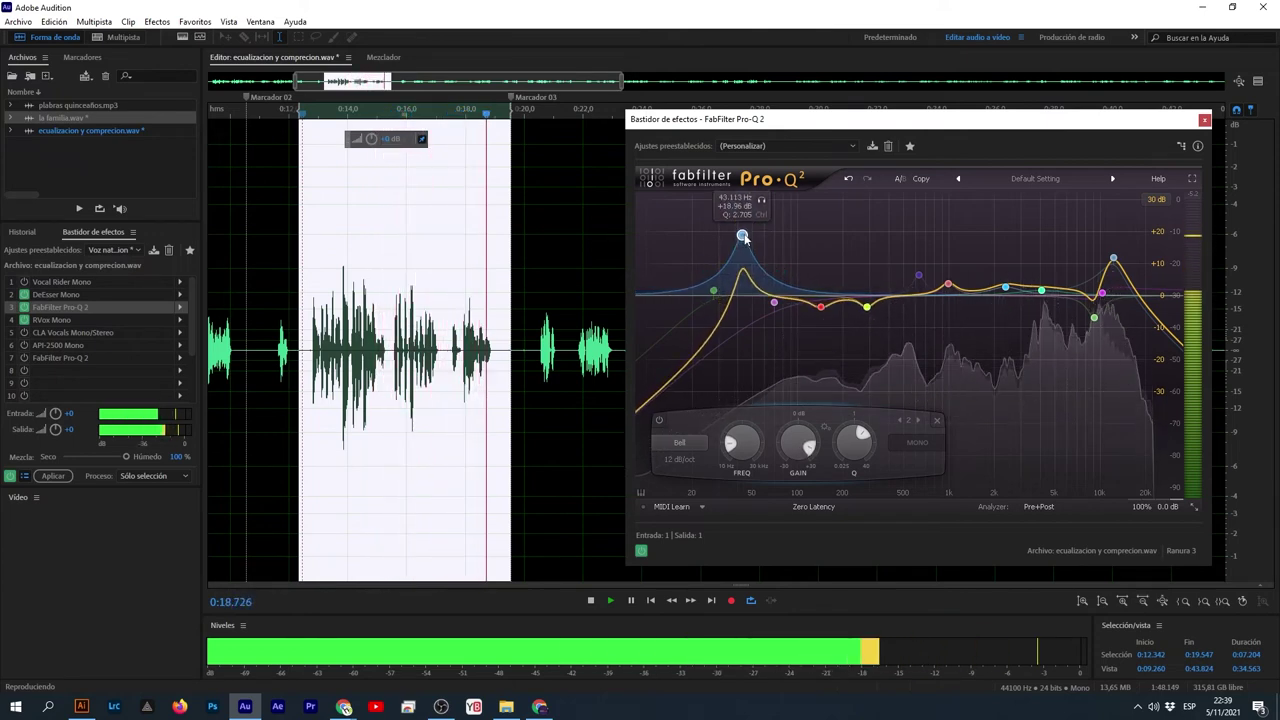
scroll(866, 444, down, 3)
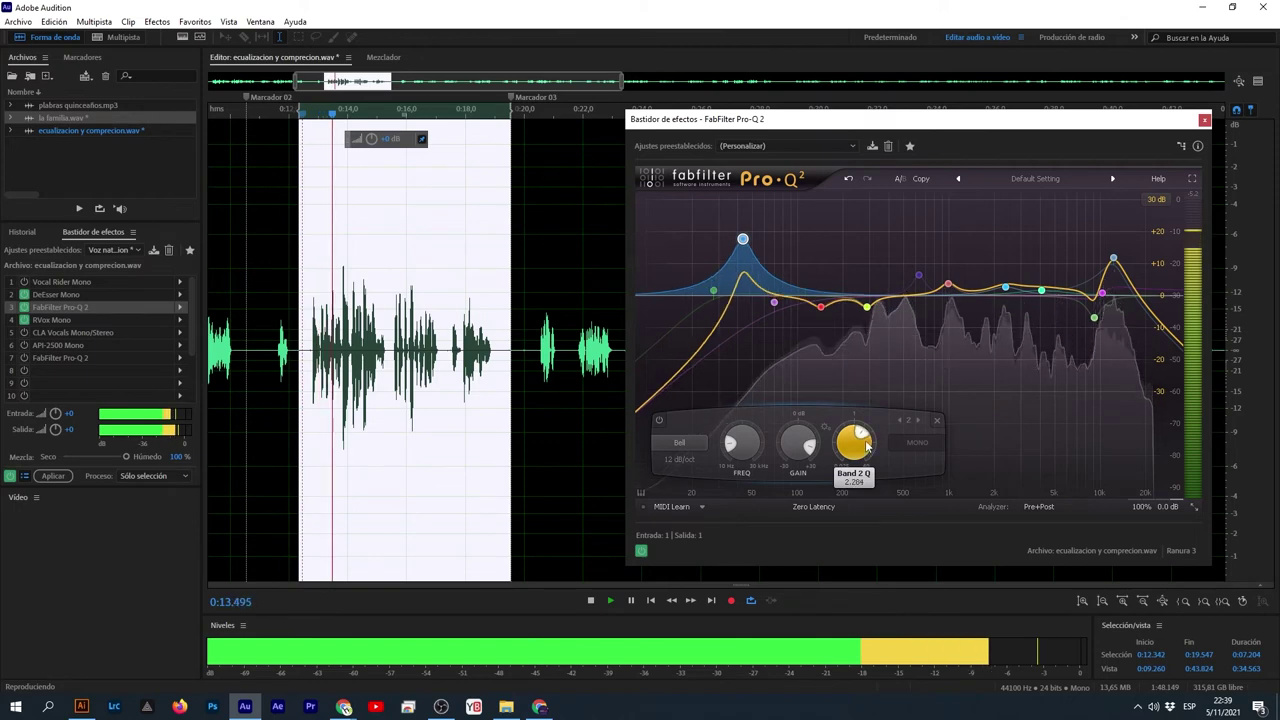
scroll(866, 444, up, 2)
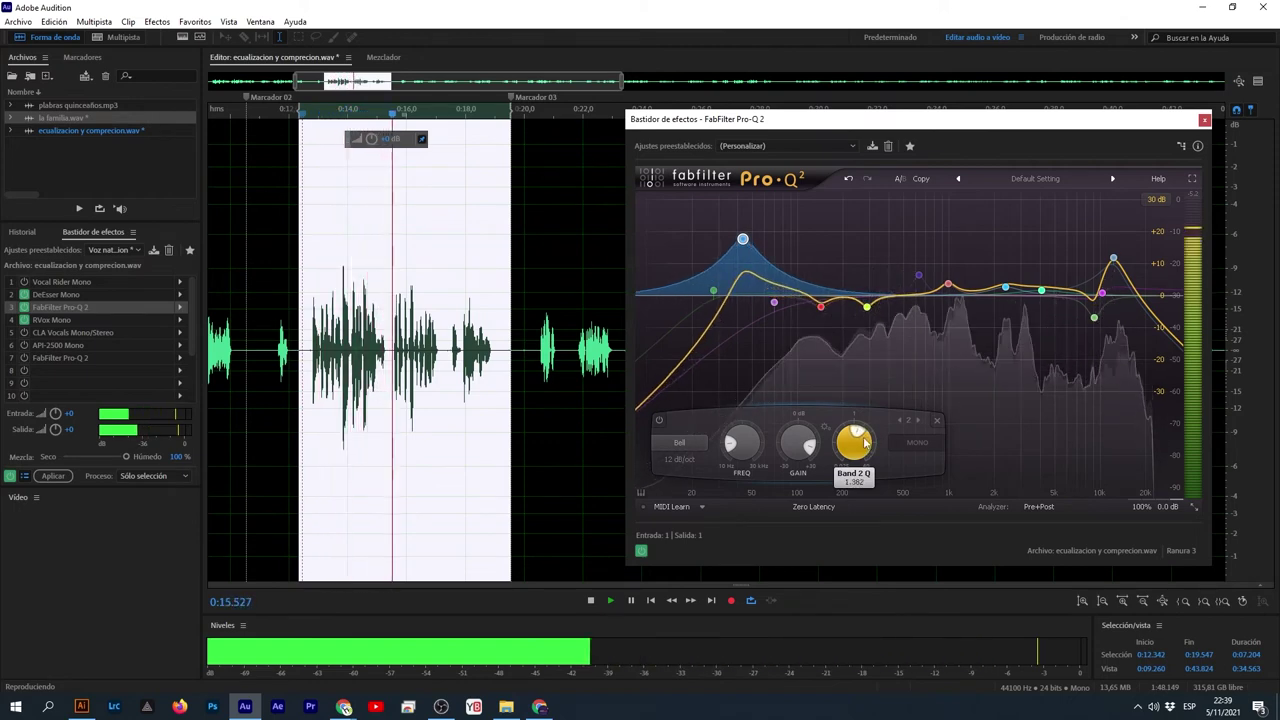
scroll(866, 444, up, 2)
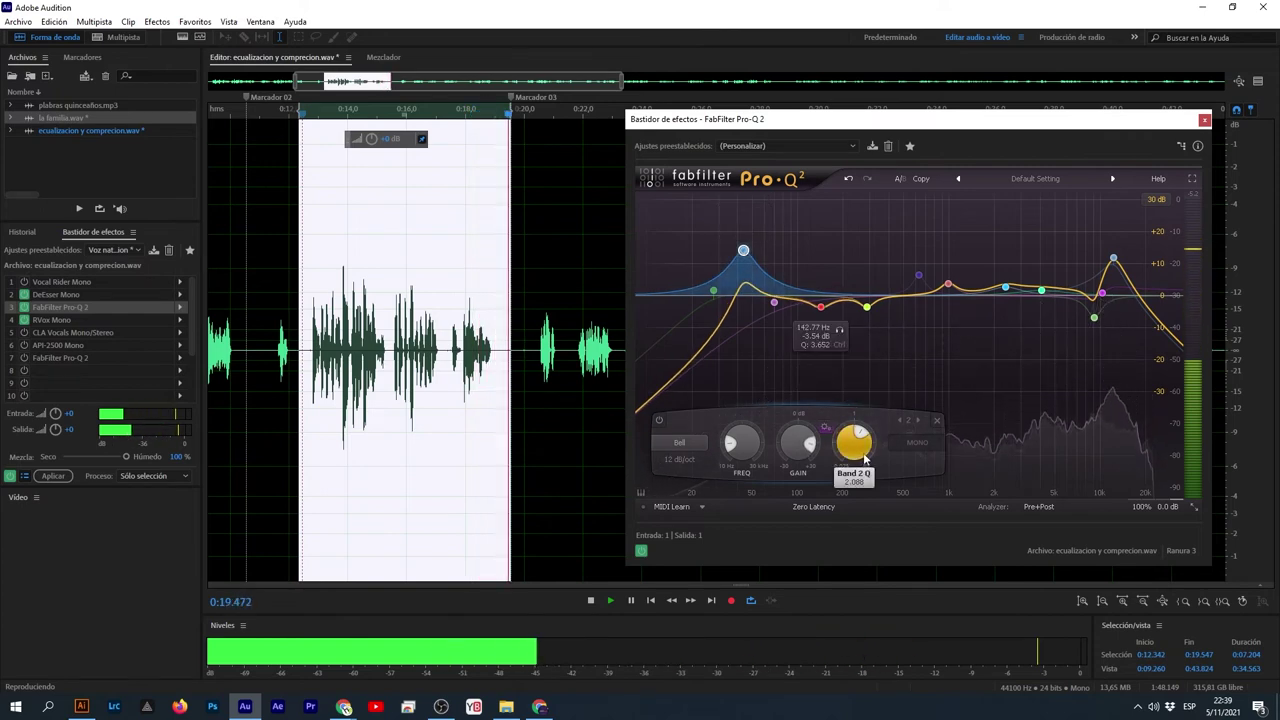
scroll(862, 444, up, 1)
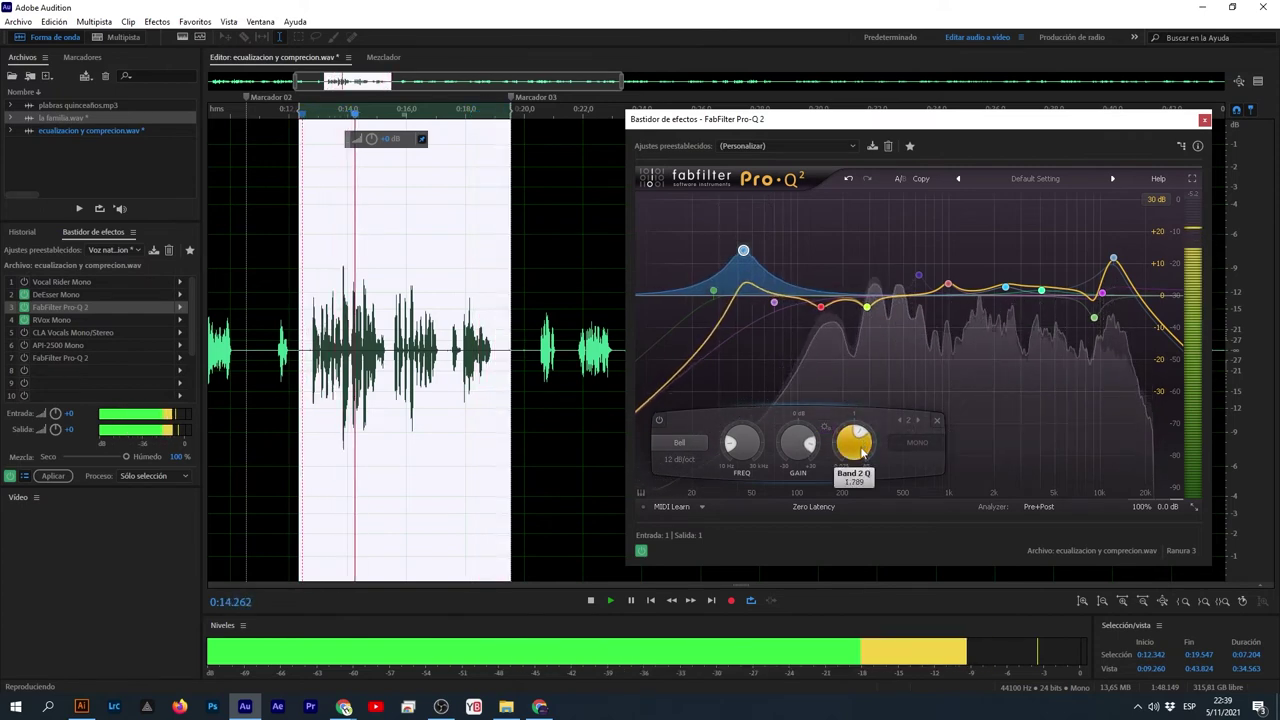
drag(743, 250, 739, 224)
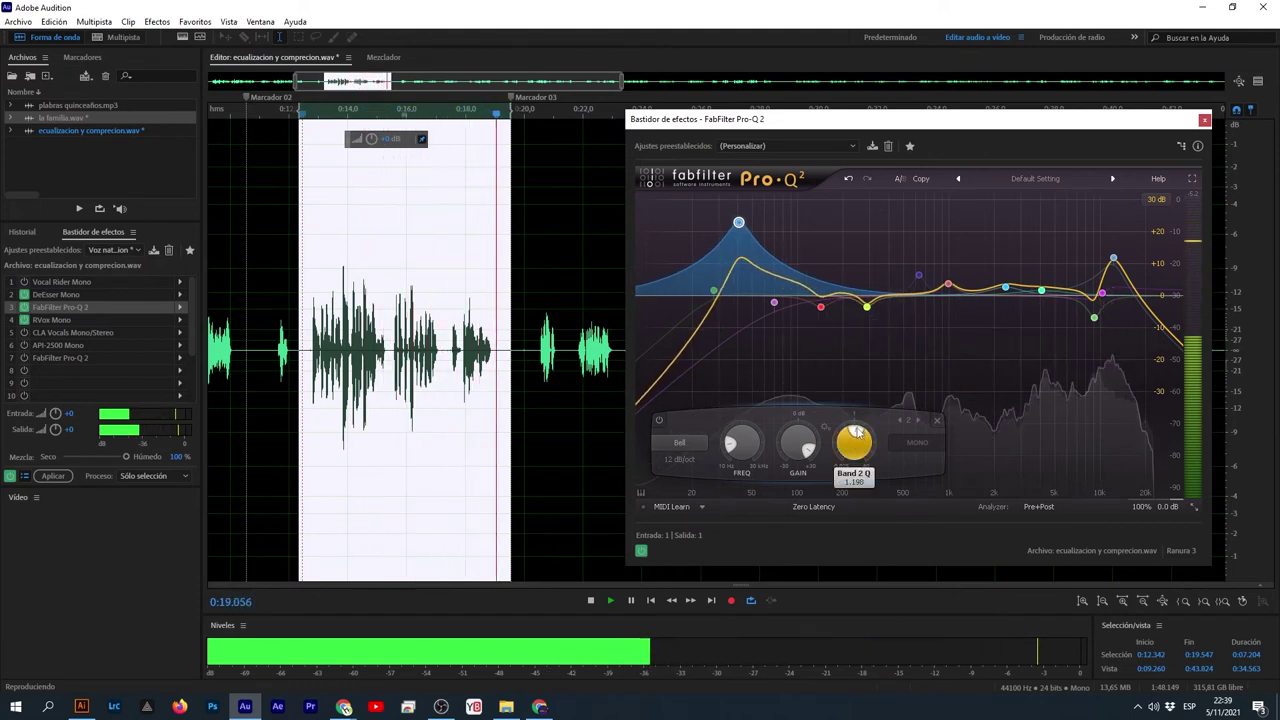
key(space)
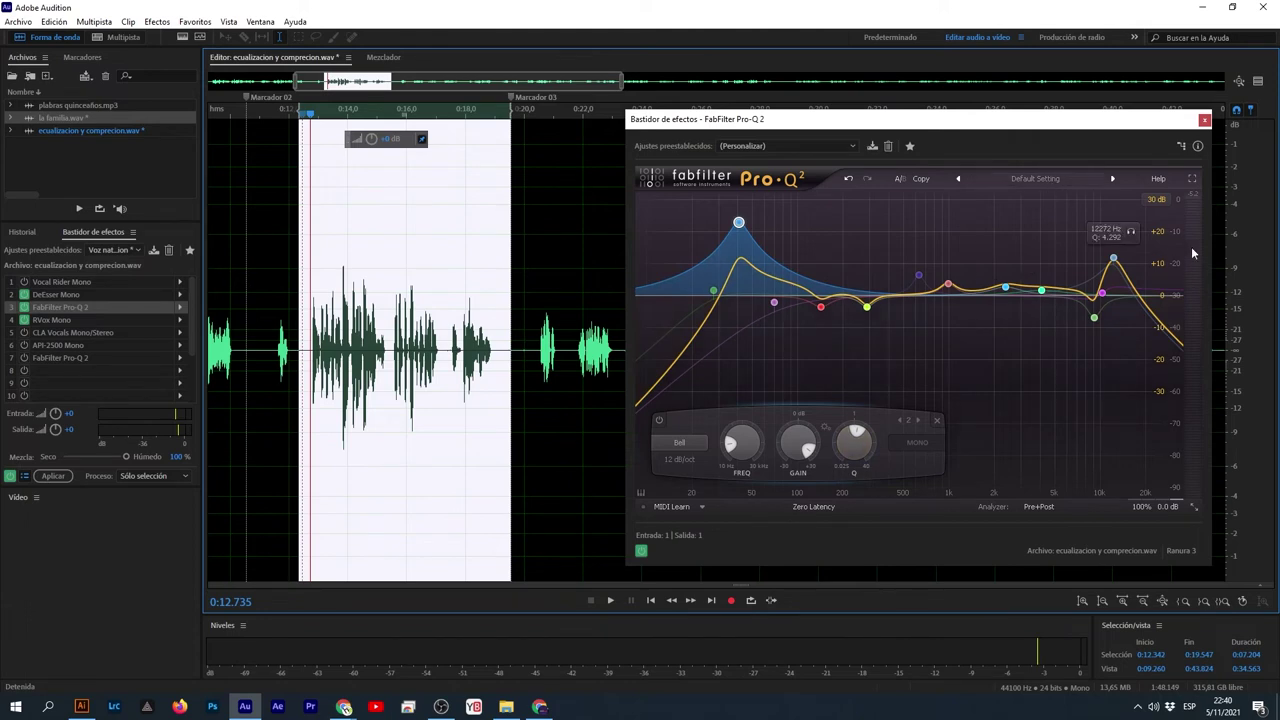
- Check the RVox Mono compression and gain settings, and close them to return to the equalizer
drag(1048, 124, 985, 146)
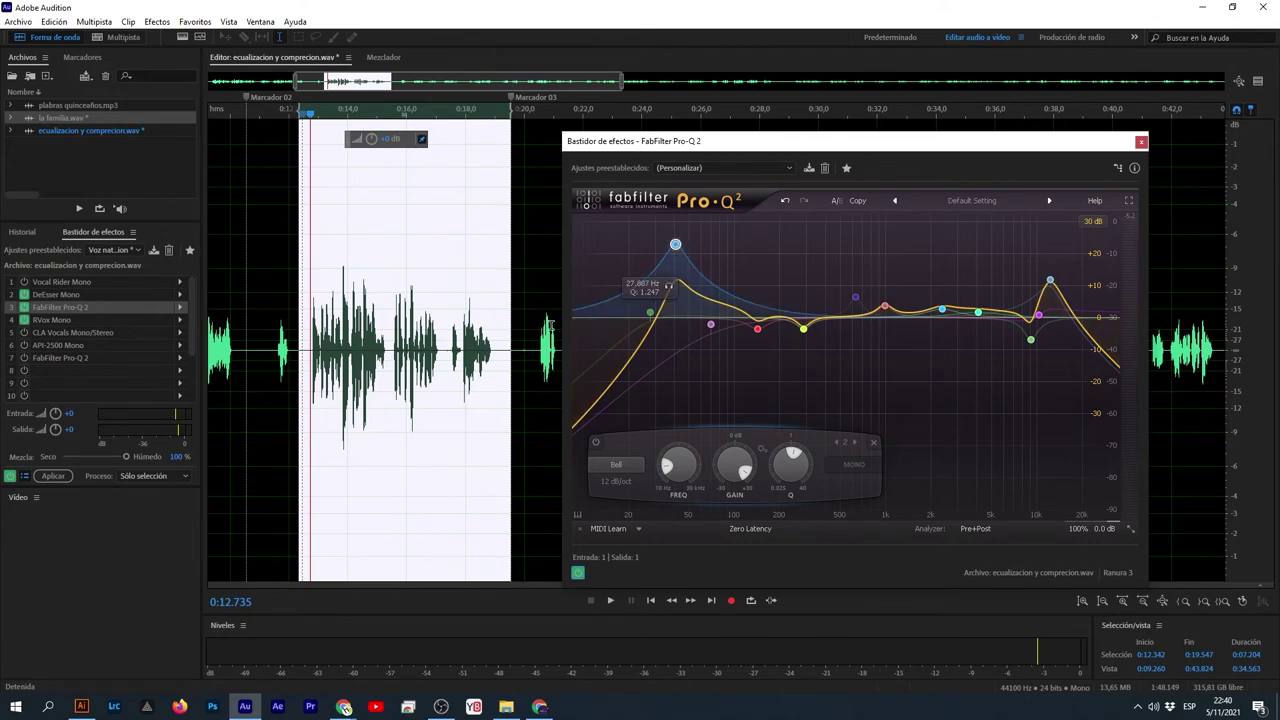
double_click(62, 319)
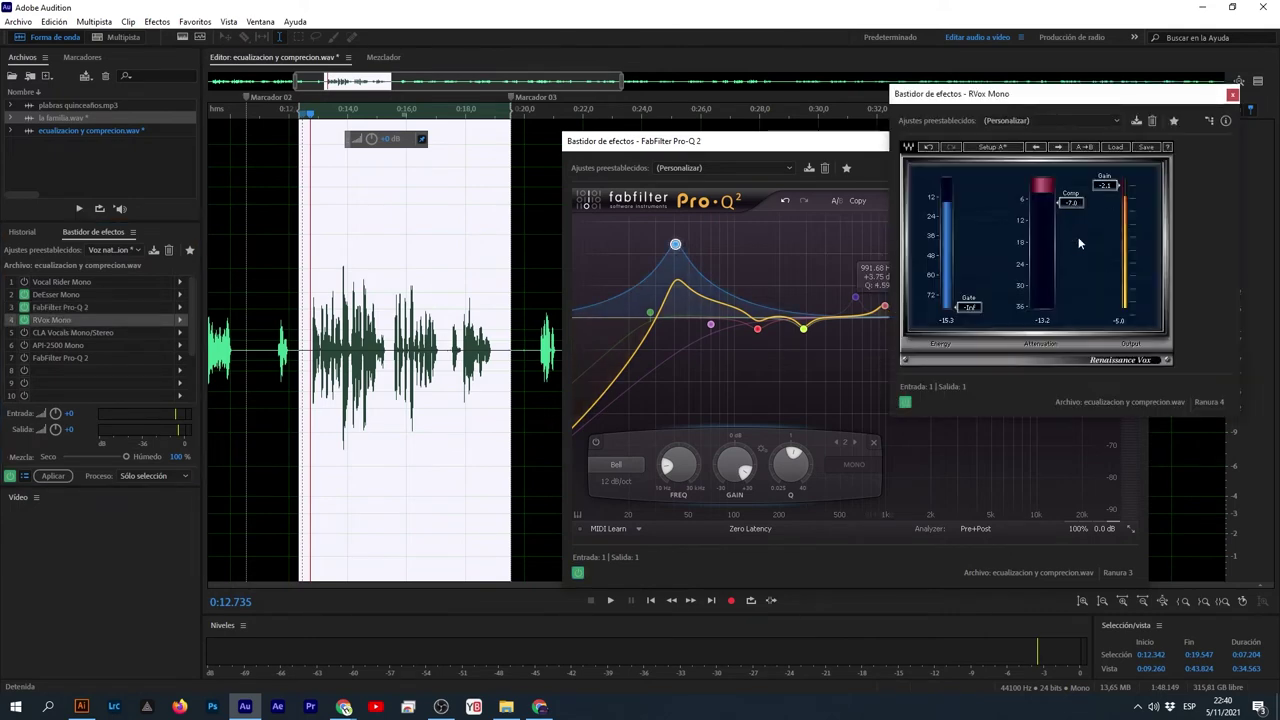
click(1233, 95)
mouse_move(926, 148)
mouse_down()
mouse_move(815, 160)
mouse_move(920, 153)
mouse_up()
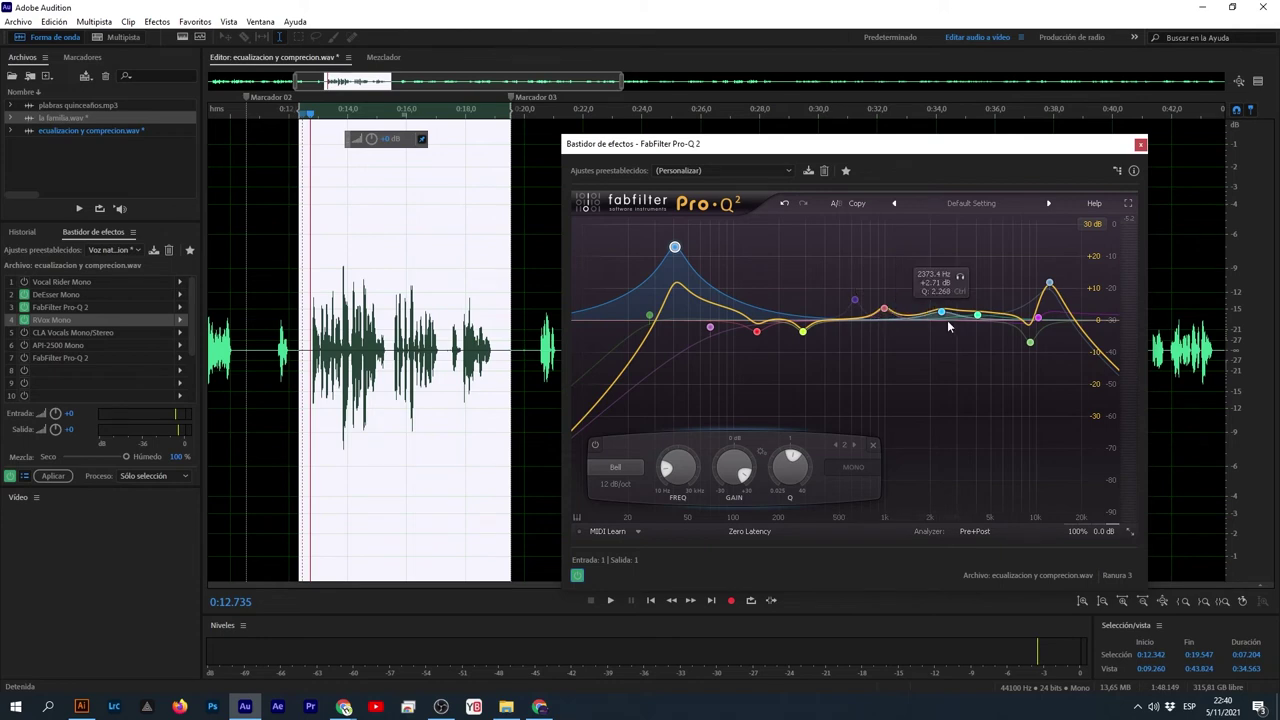
- Slightly lower the high-cut band's resonance peak near 12 kHz and place the playhead at 0:21.700 in the full waveform
drag(1051, 311, 1049, 283)
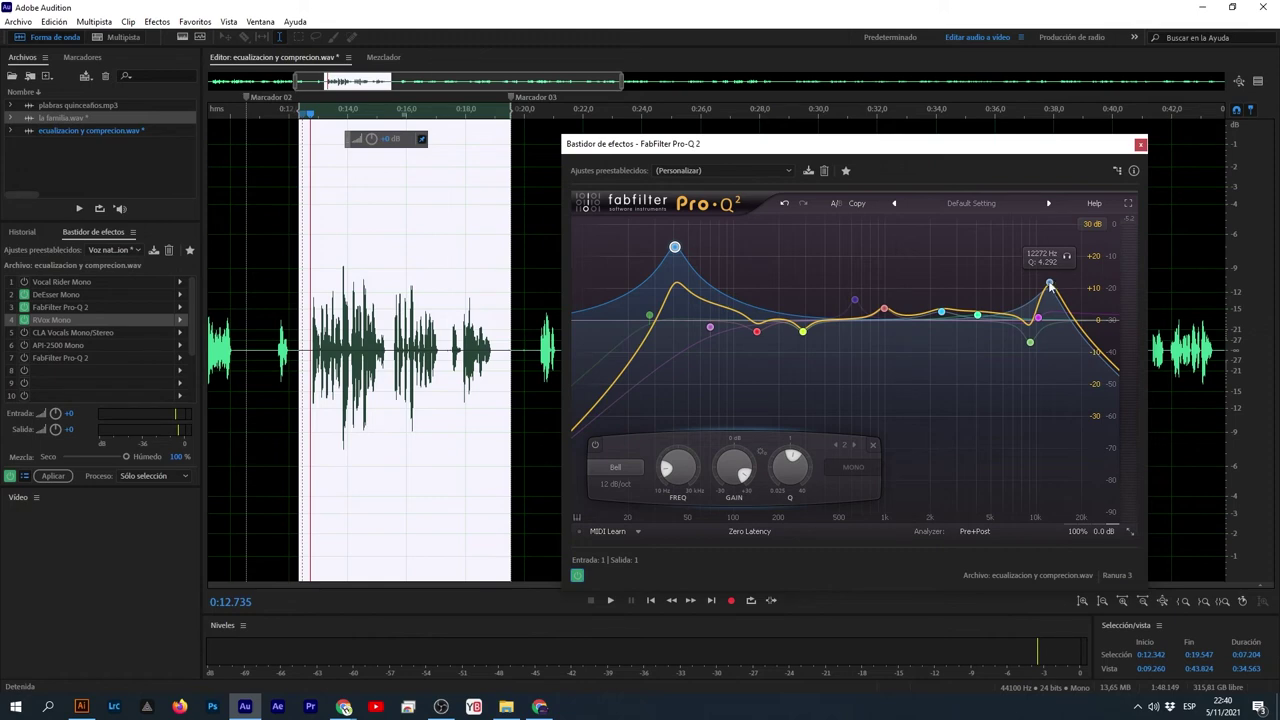
drag(1051, 285, 1050, 288)
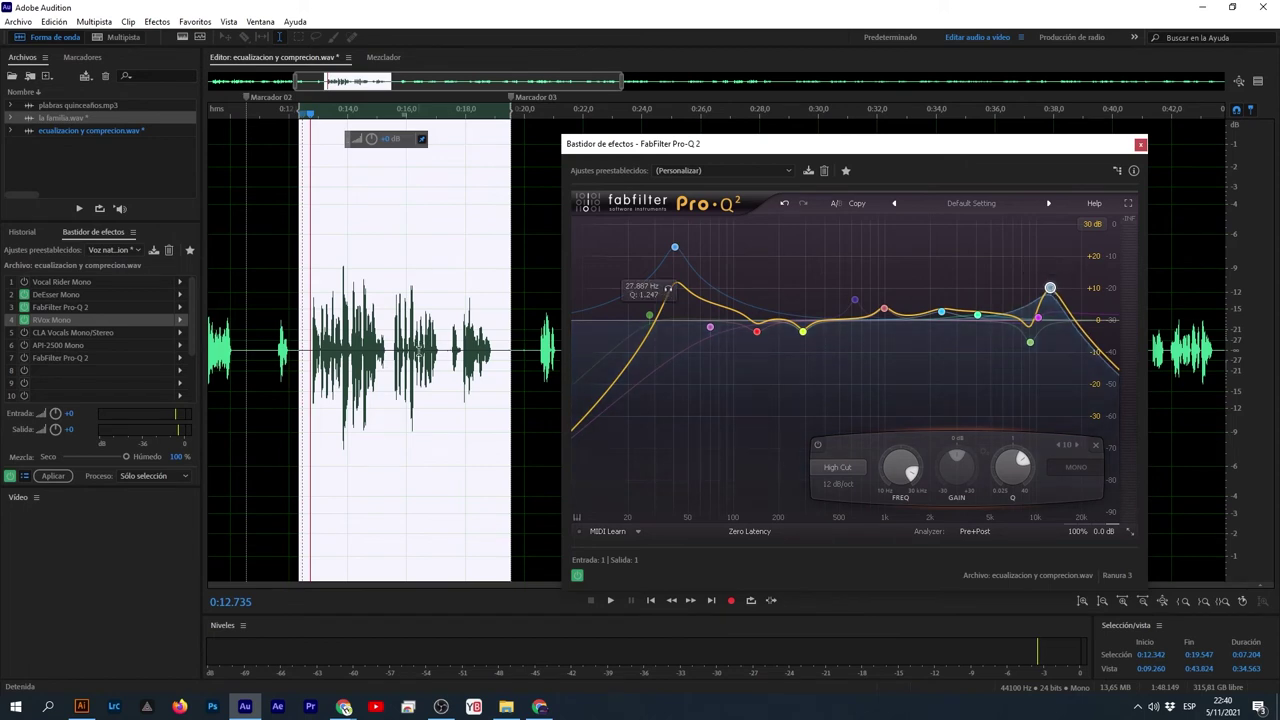
click(446, 355)
key(backslash)
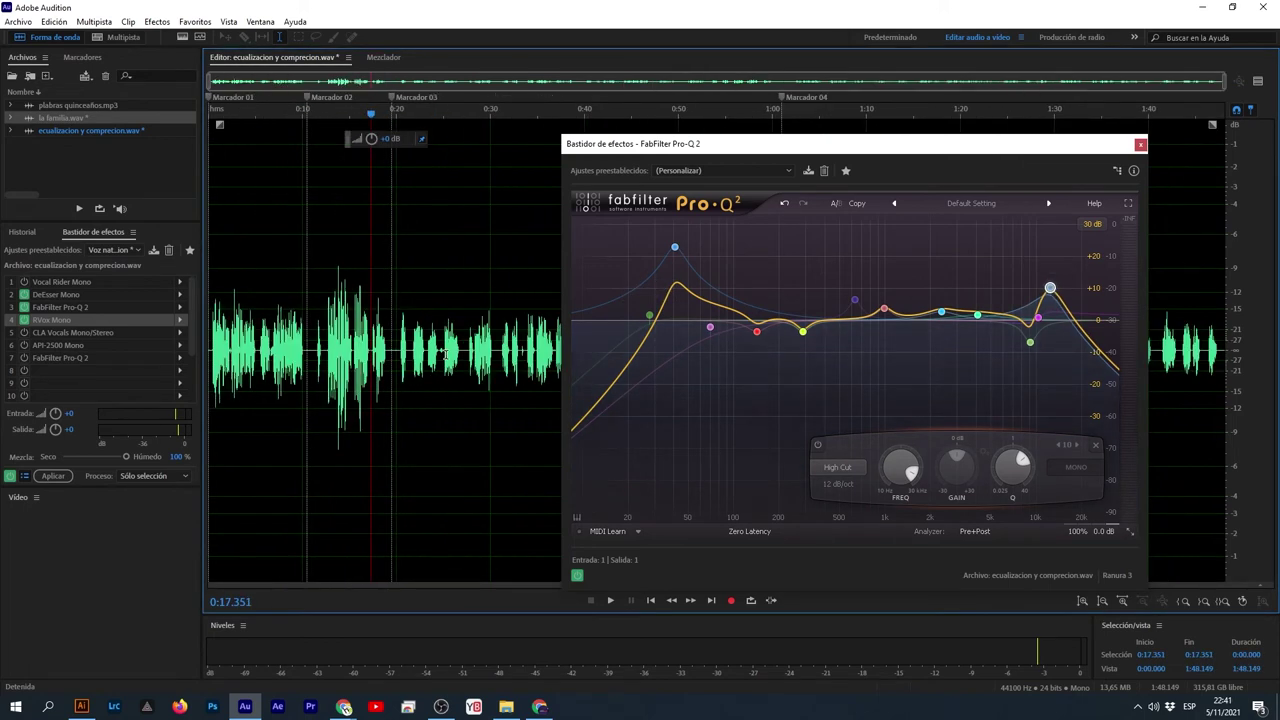
click(411, 361)
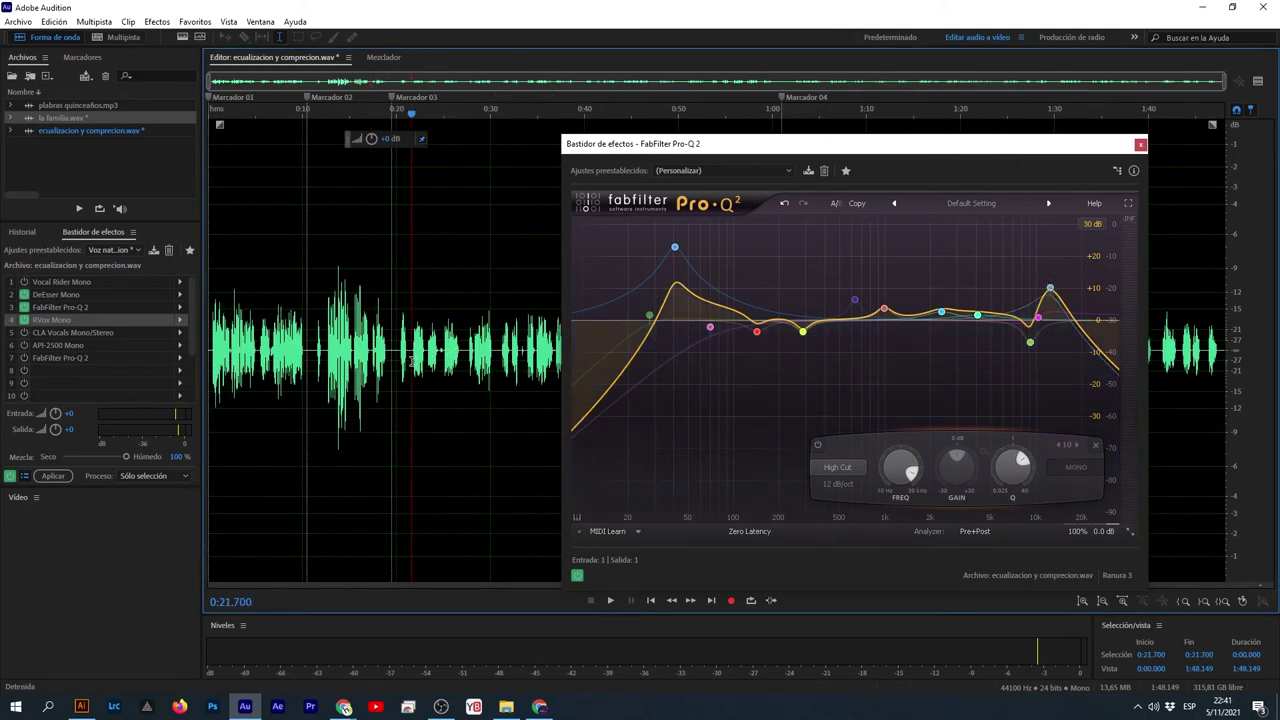
- Close the equalizer, select the loud passage starting just after Marcador 02, and slightly lower its volume
click(1140, 144)
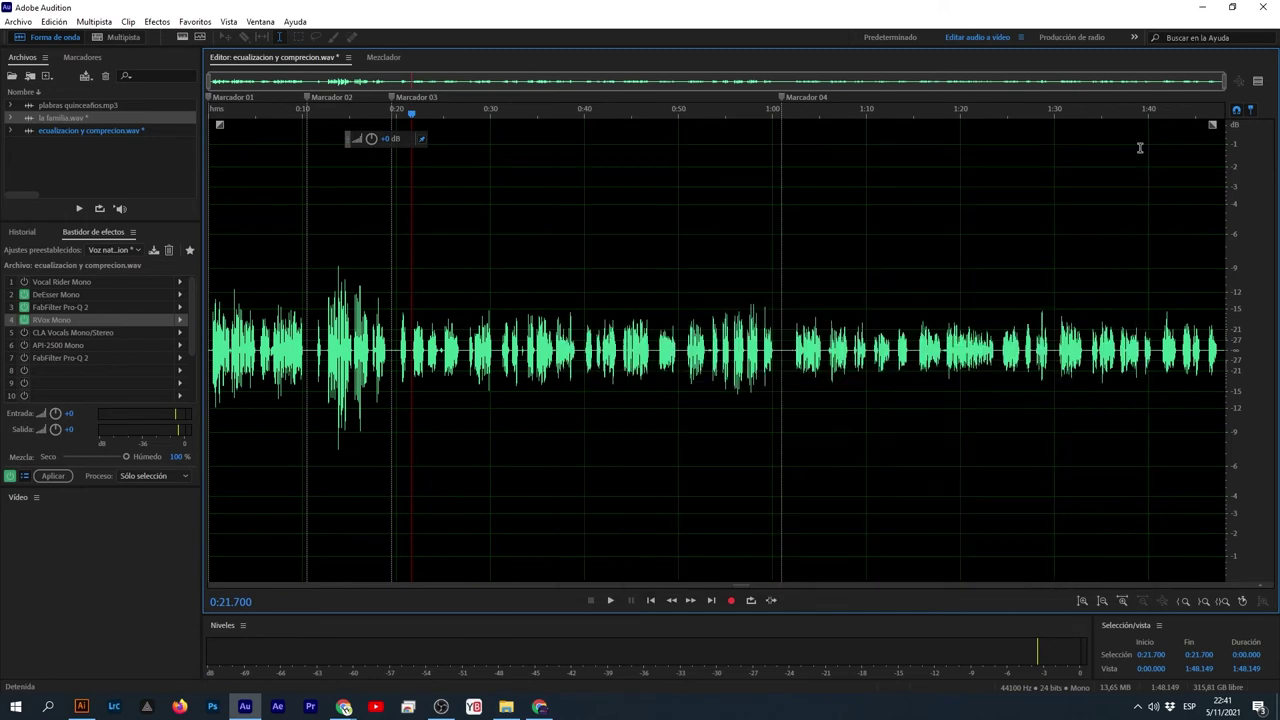
scroll(318, 345, up, 3)
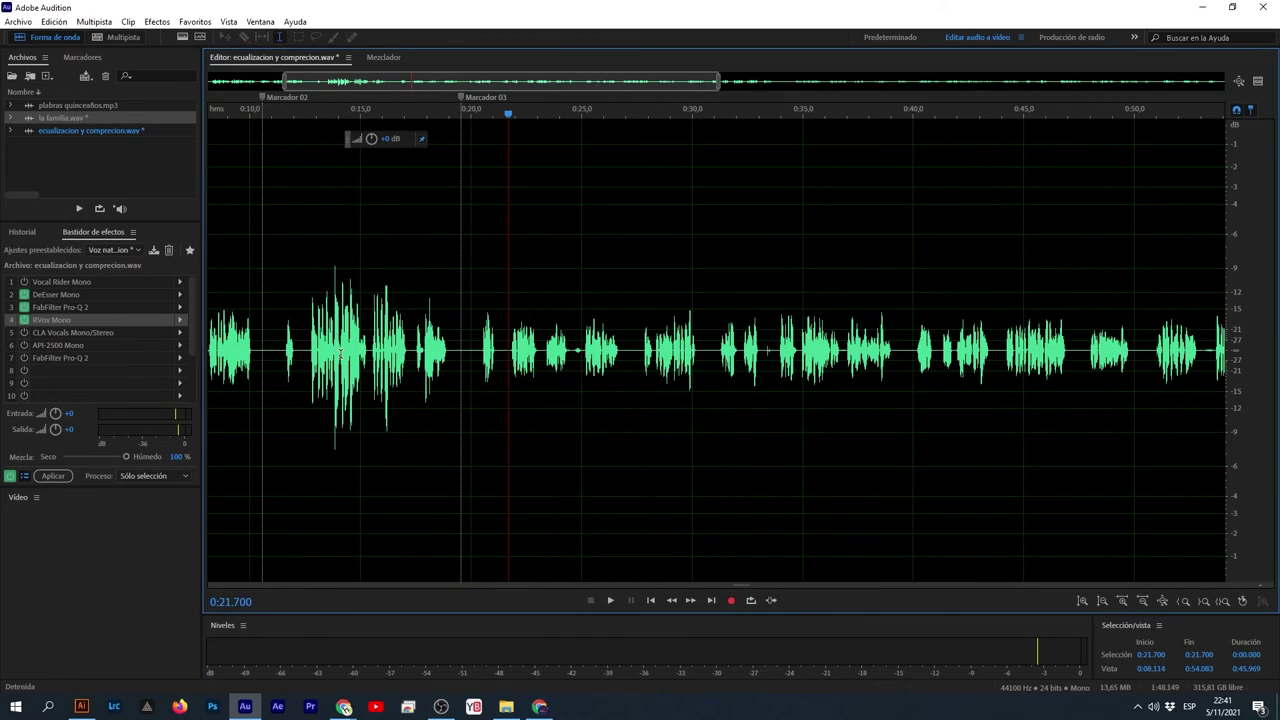
scroll(335, 358, down, 4)
scroll(330, 365, up, 3)
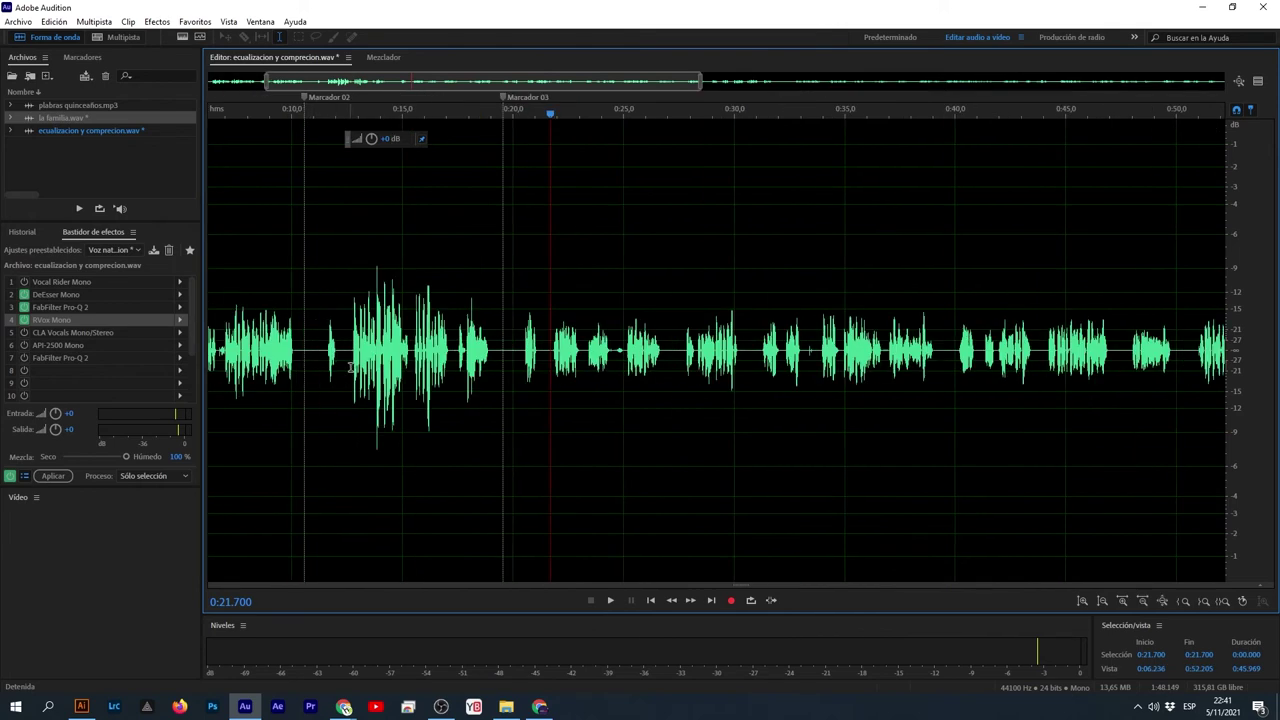
drag(351, 380, 681, 428)
drag(371, 138, 368, 151)
click(531, 350)
scroll(531, 350, down, 5)
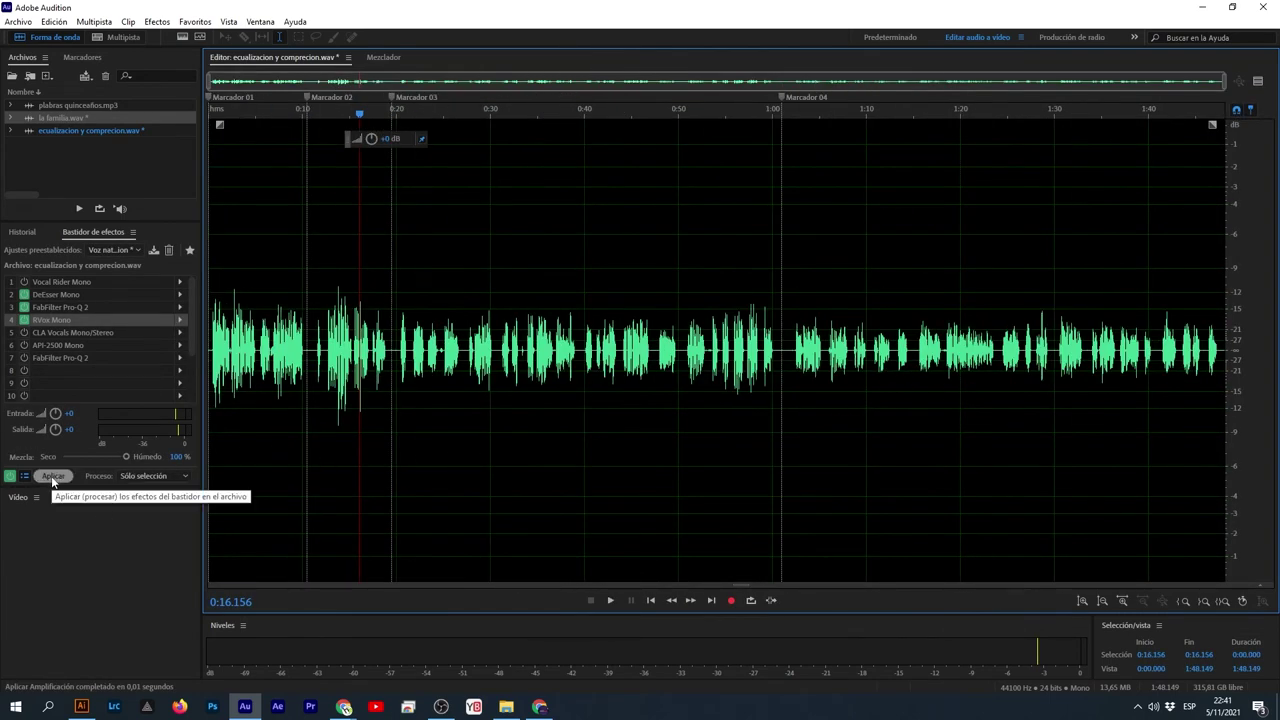
- Apply the effects rack to the whole recording, audition it after Marcador 03 and Marcador 04, and undo the processing
click(52, 477)
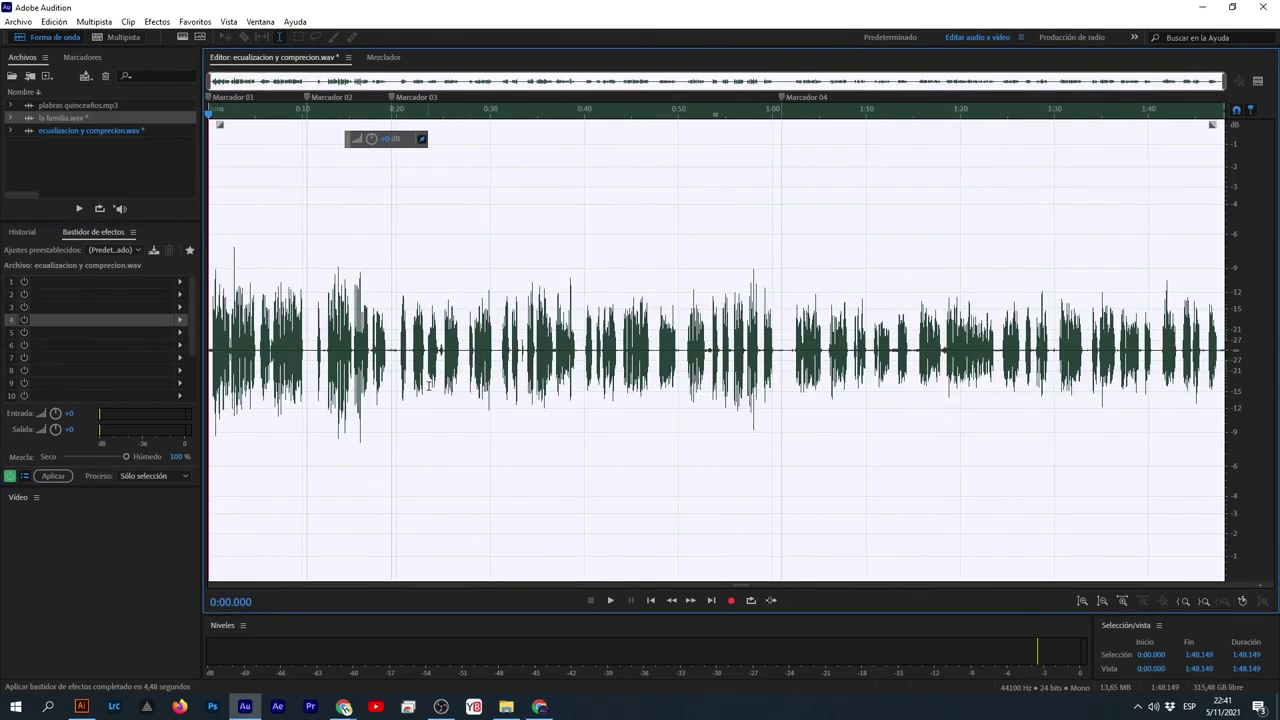
drag(394, 356, 781, 375)
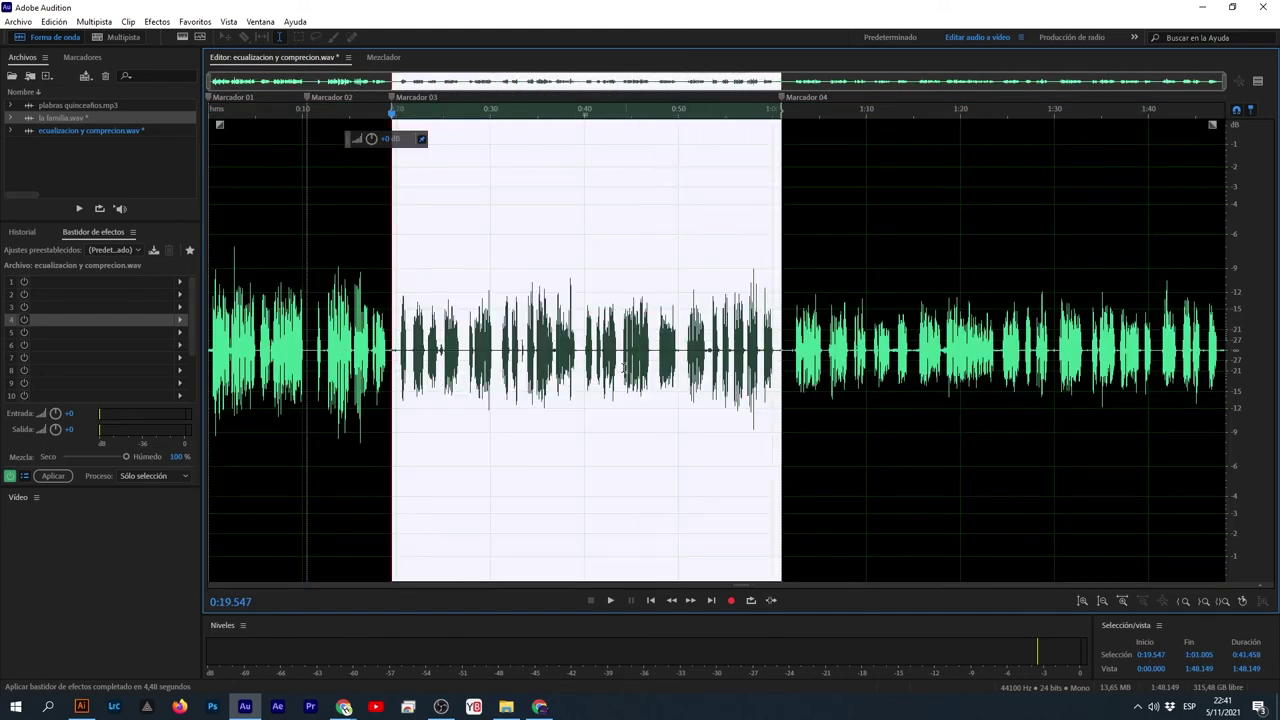
key(space)
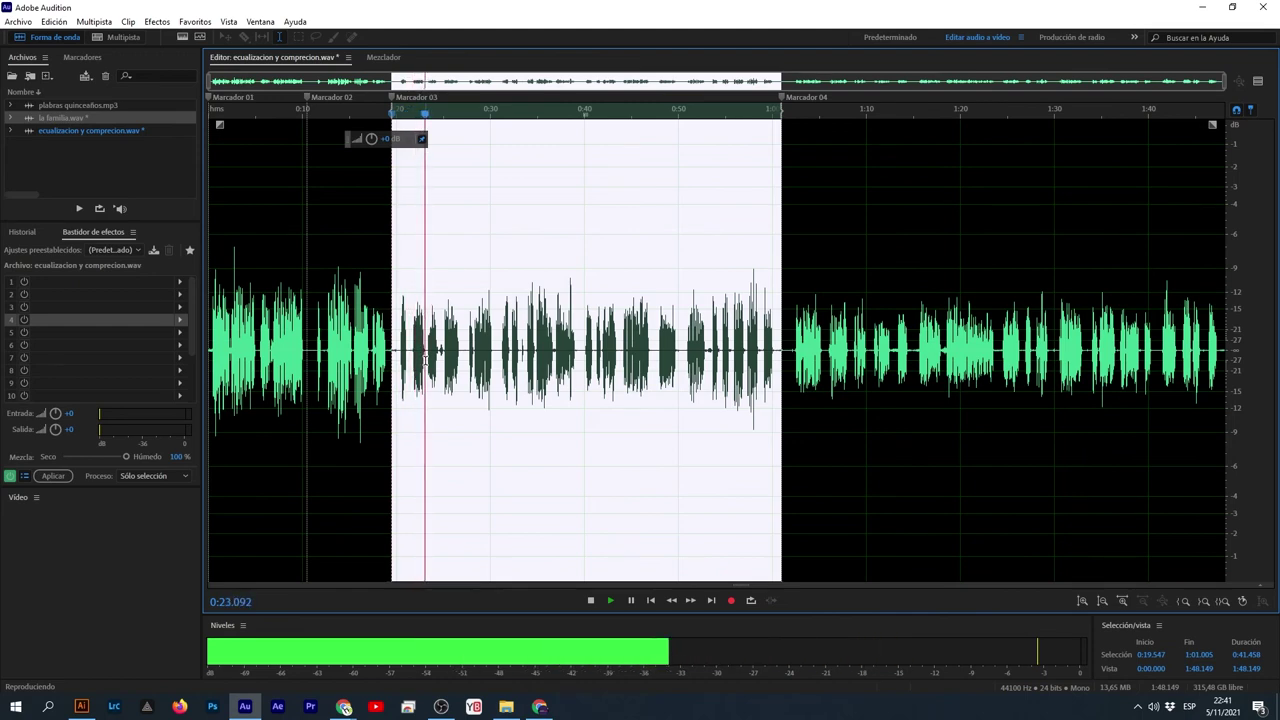
scroll(472, 370, up, 2)
click(472, 370)
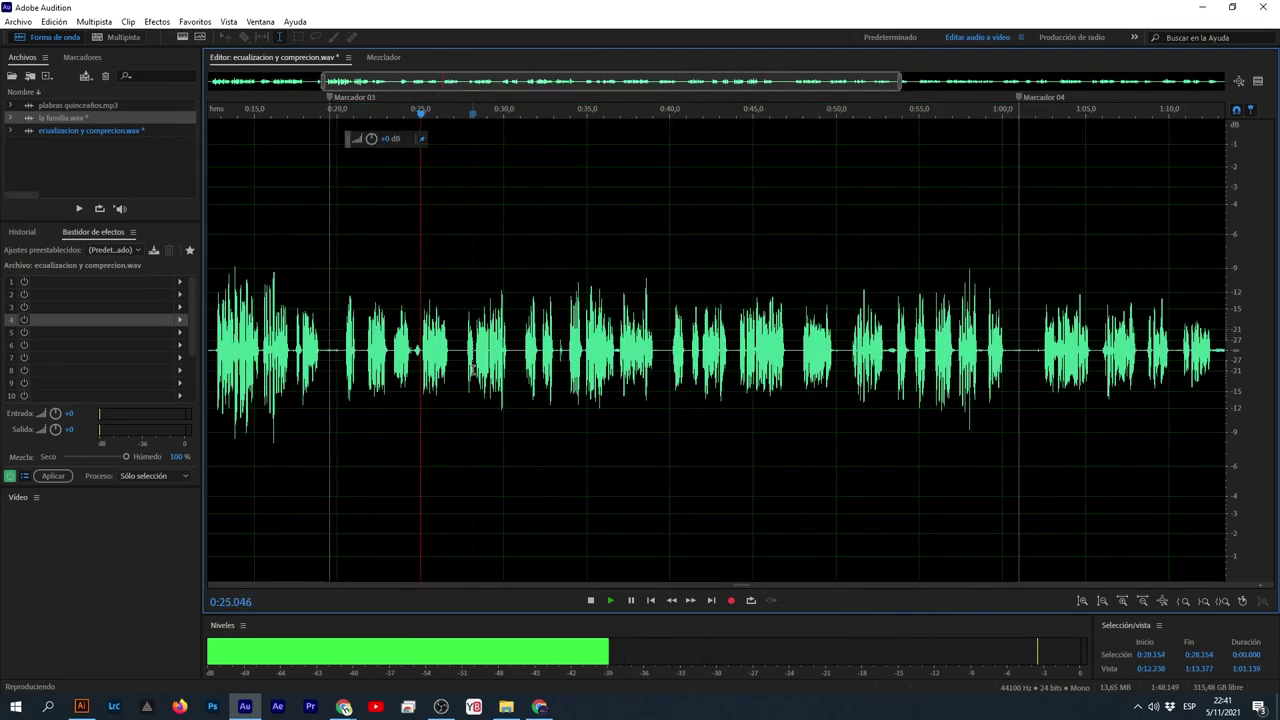
scroll(472, 370, down, 2)
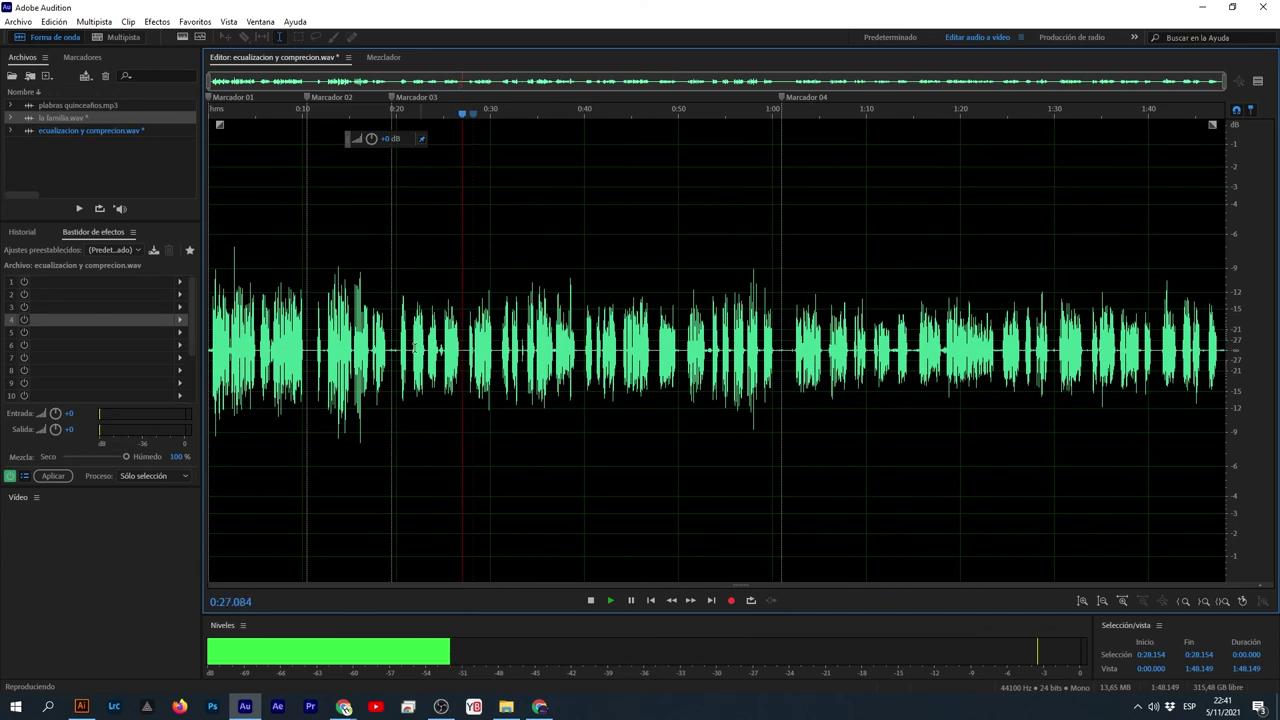
click(796, 370)
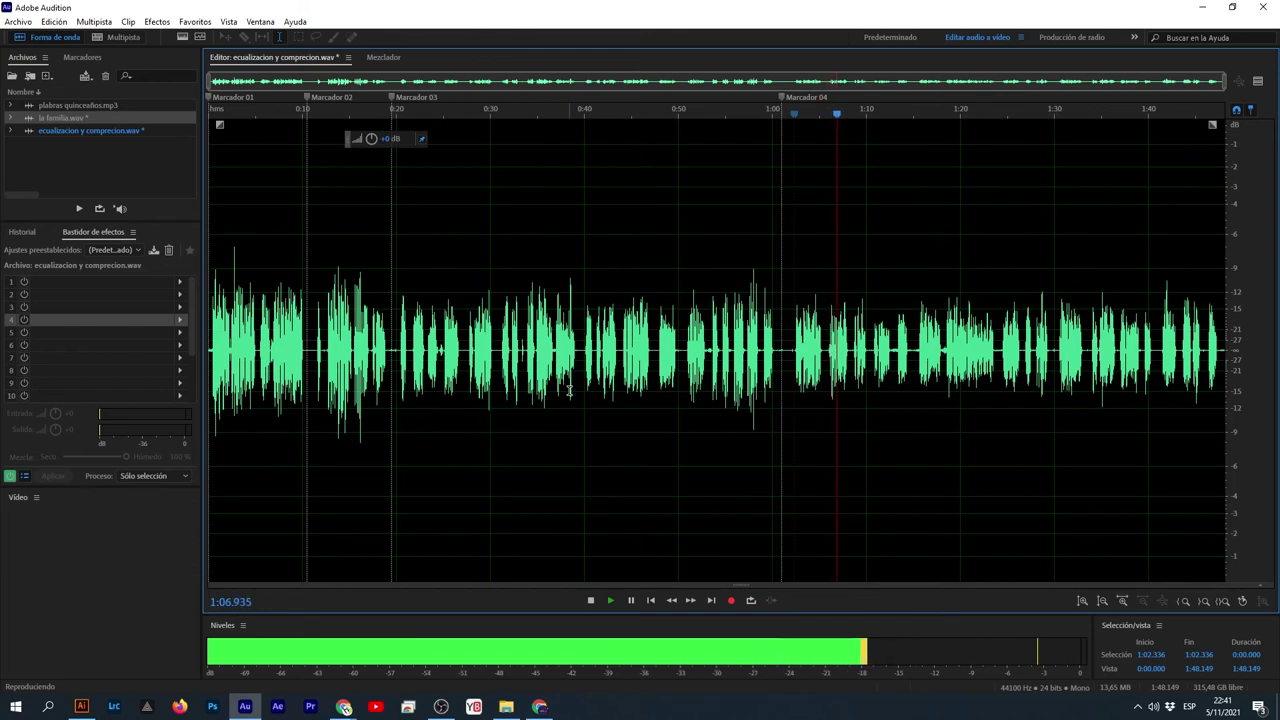
key(space)
key(ctrl+a)
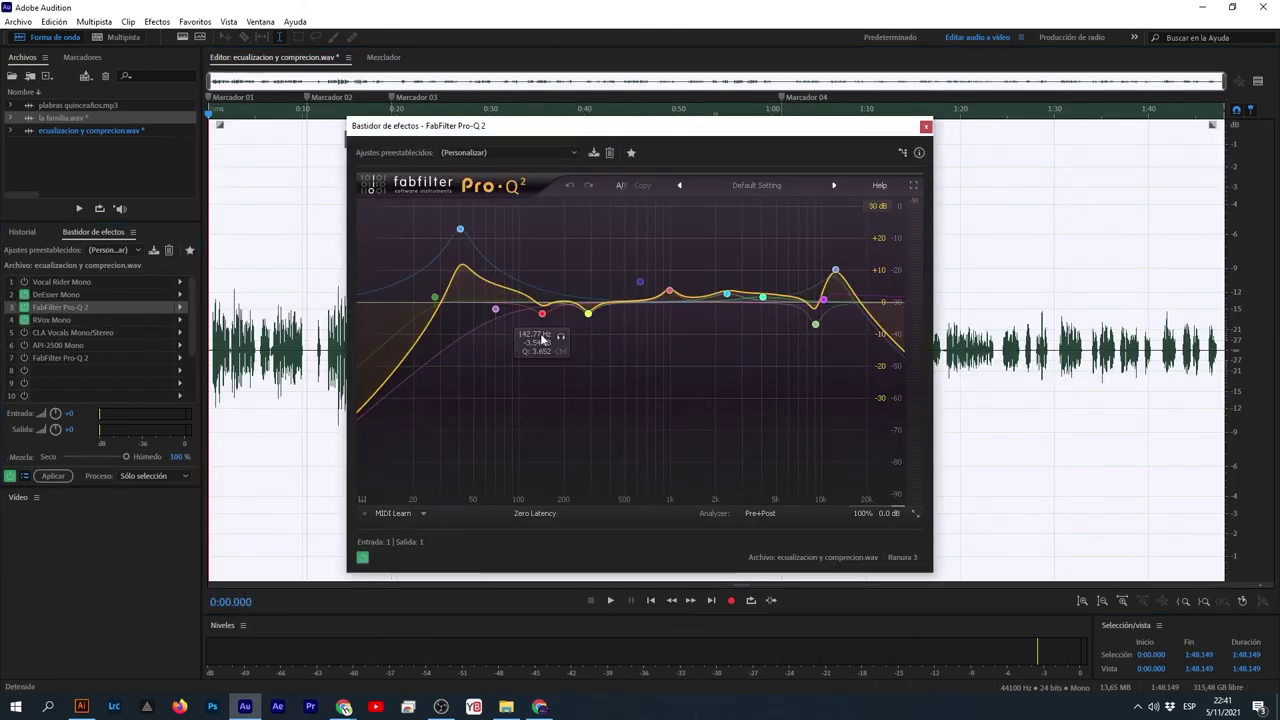
- In Pro-Q 2, set the low bell to 46.759 Hz at +18.13 dB and the high-cut to 12911 Hz with Q 5.689, and audition the opening
mouse_move(460, 231)
mouse_down()
mouse_move(452, 260)
mouse_move(469, 244)
mouse_up()
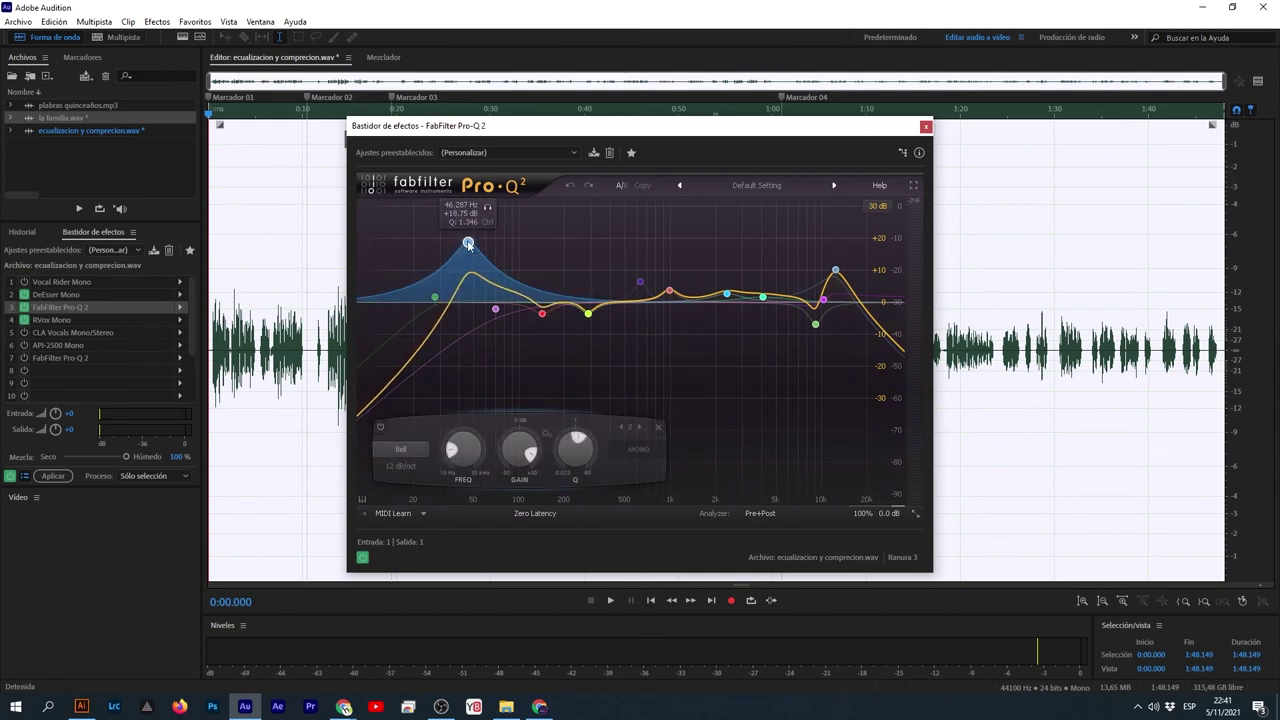
click(836, 271)
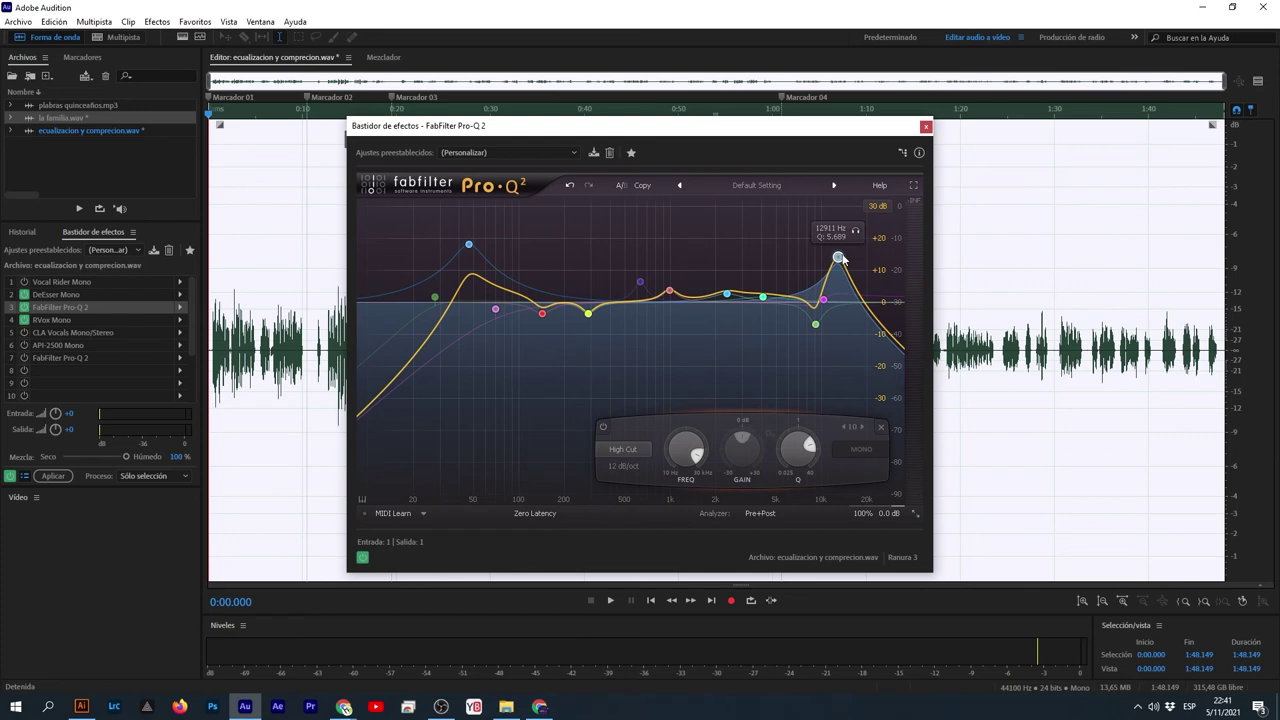
click(217, 342)
key(space)
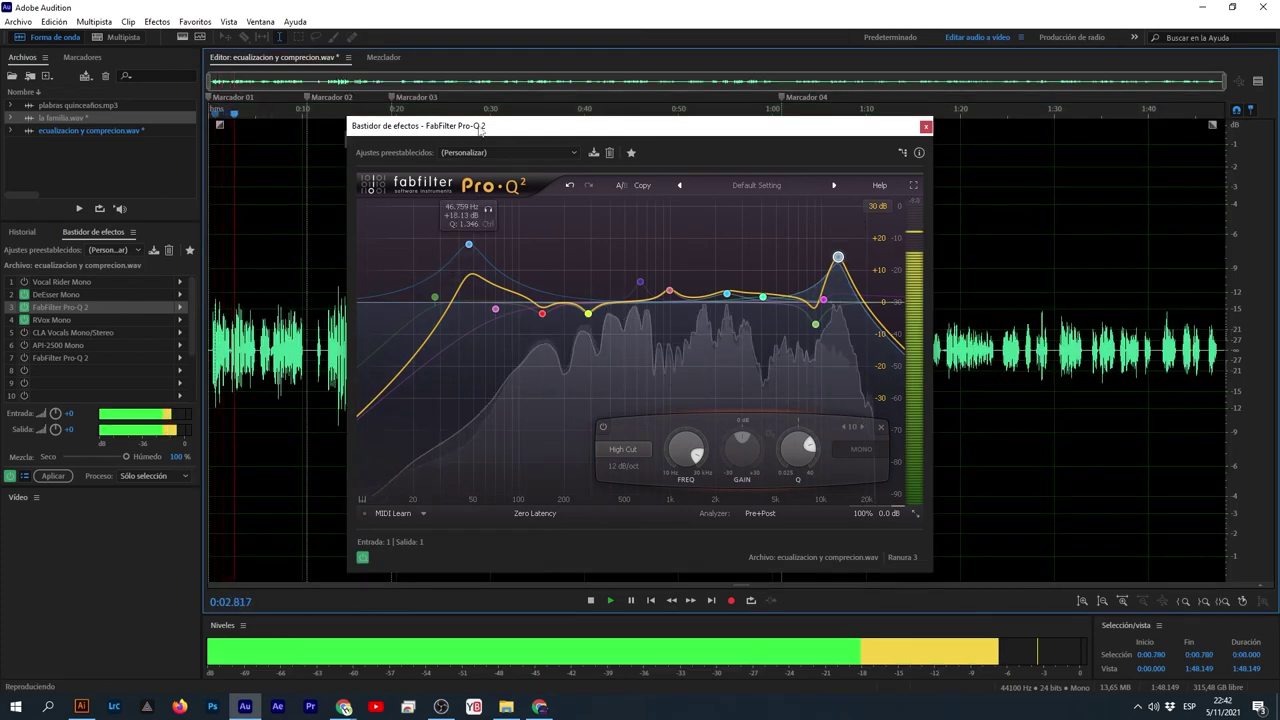
drag(480, 129, 655, 125)
key(space)
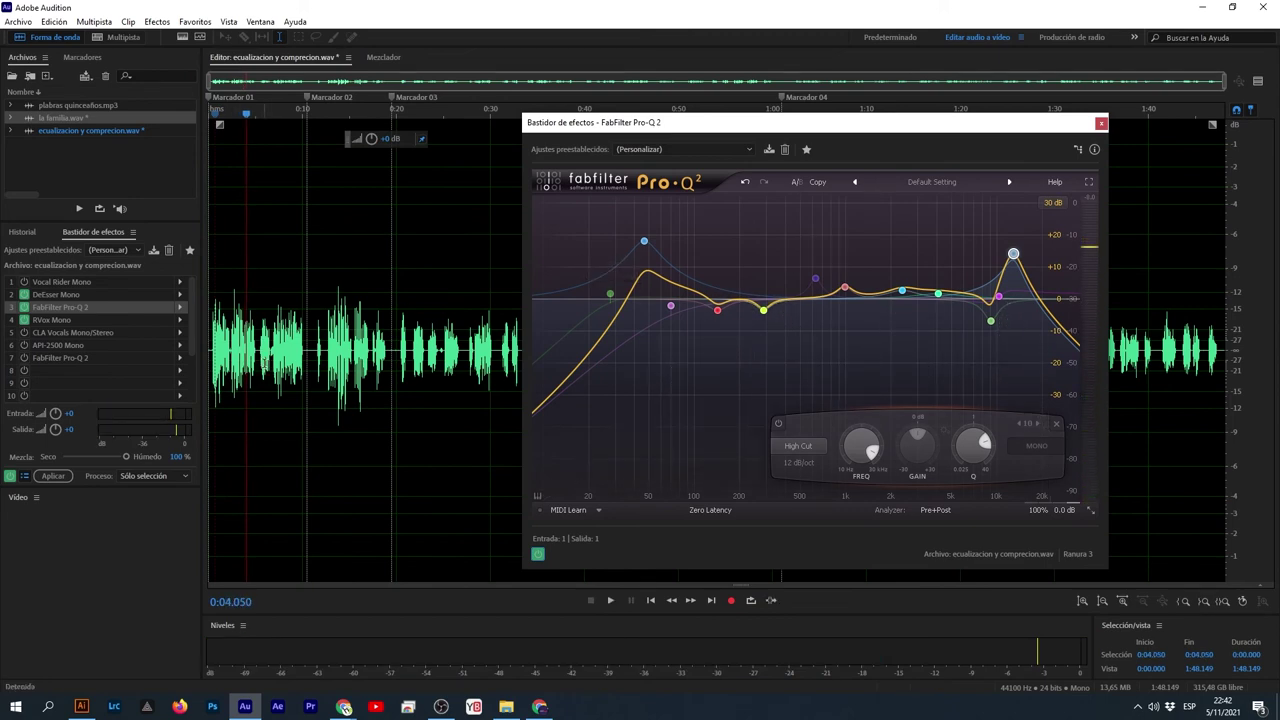
- During playback from 0:07.304, cut the red bell band near 133 Hz to about -7.3 dB and widen it to a Q of 0.916
click(265, 340)
key(space)
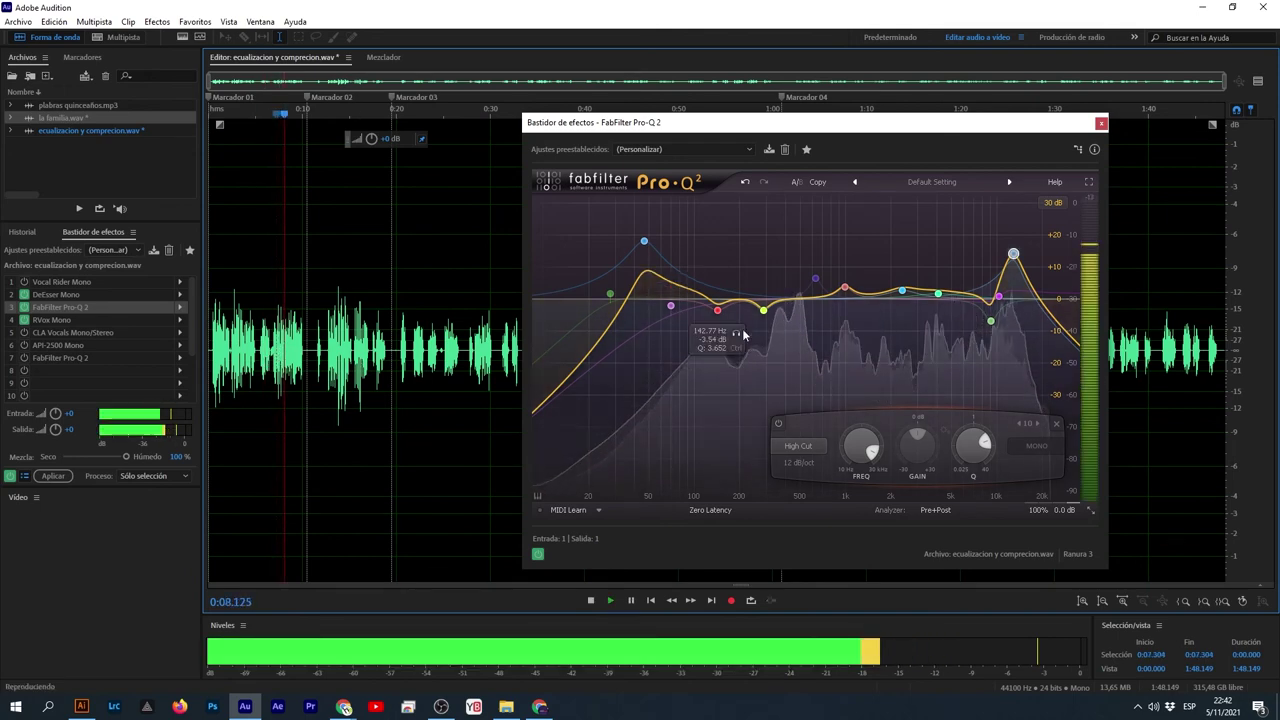
drag(737, 335, 712, 318)
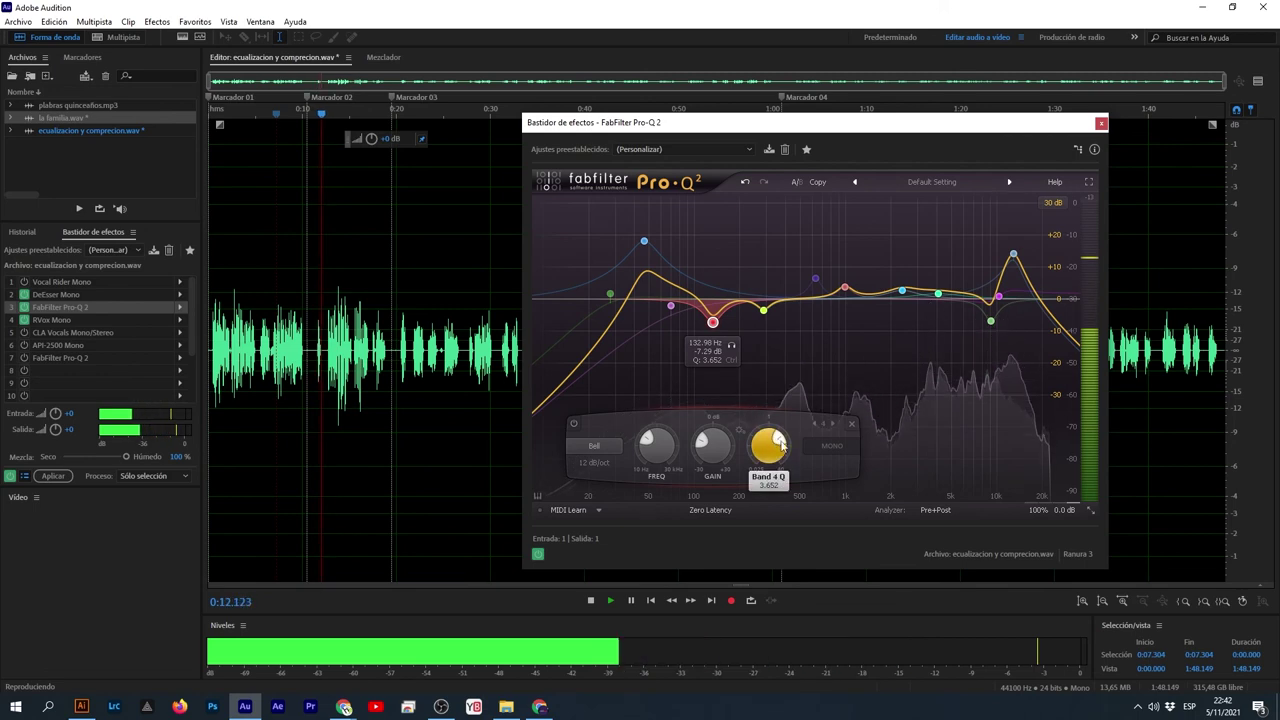
scroll(778, 437, down, 5)
scroll(778, 437, down, 4)
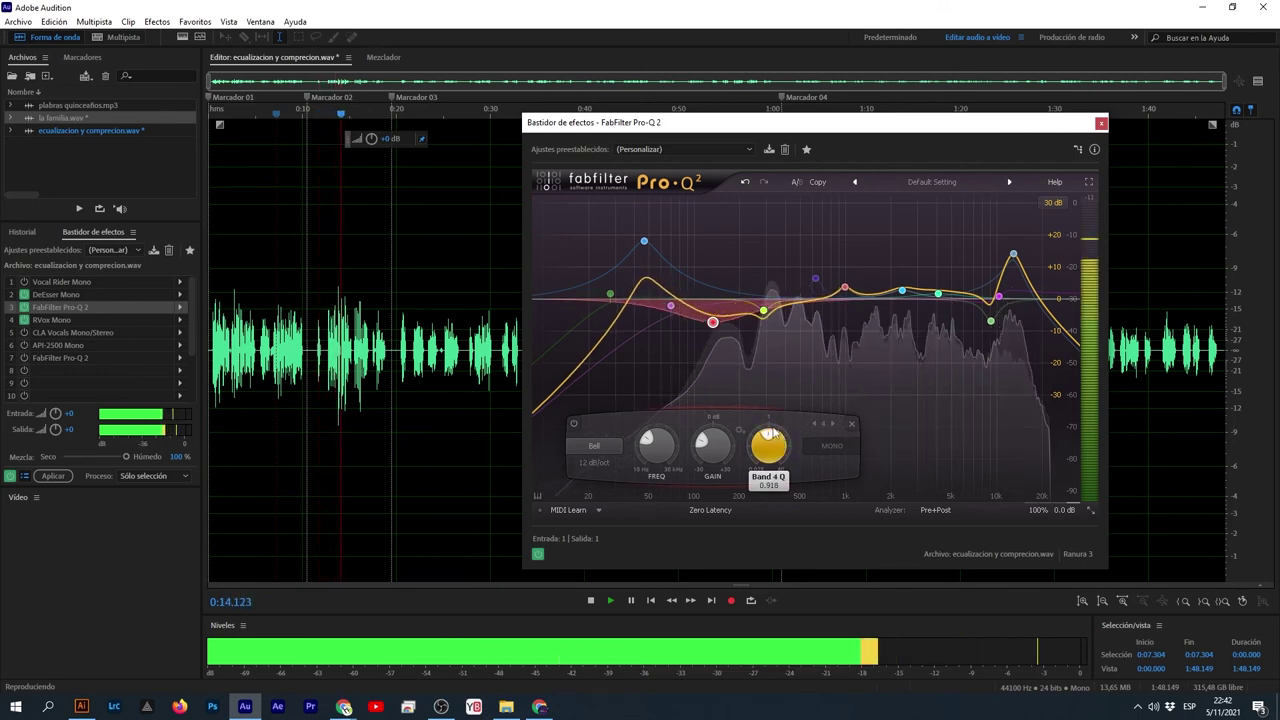
scroll(771, 430, up, 2)
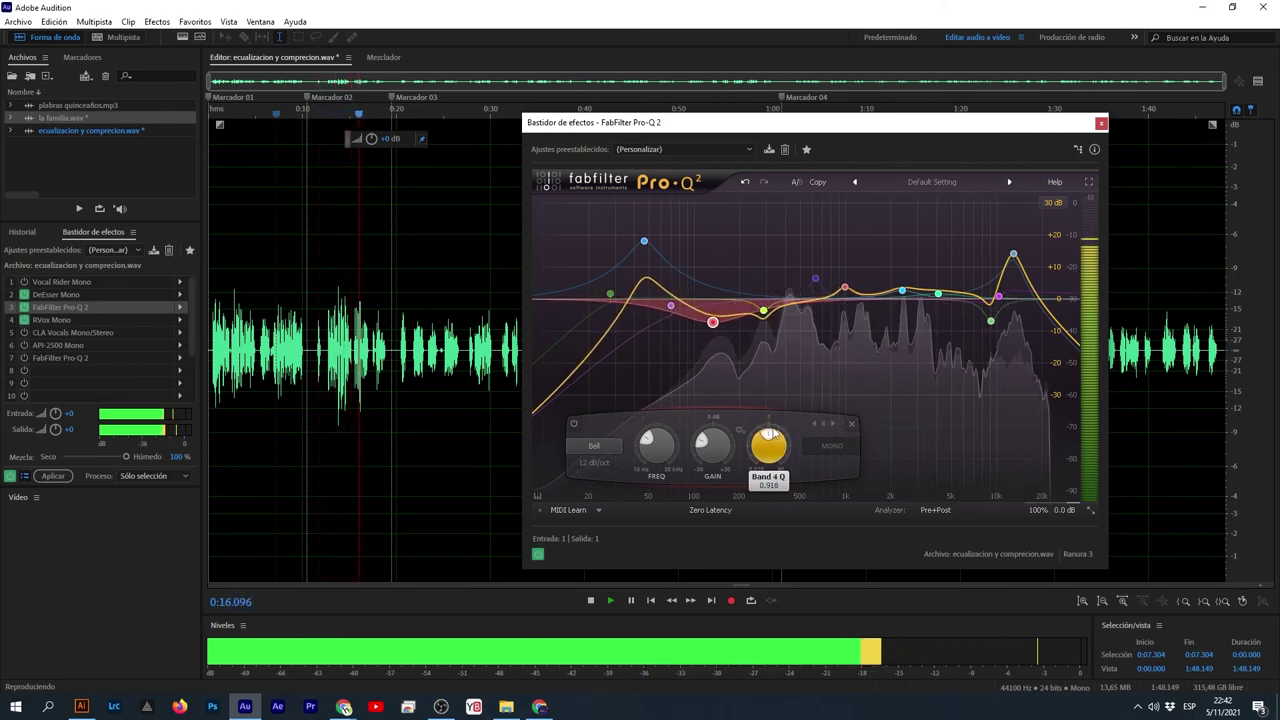
drag(712, 322, 715, 320)
- Slightly lower the Q of the bell bands at 991.68 Hz and 2373.4 Hz during playback
click(846, 290)
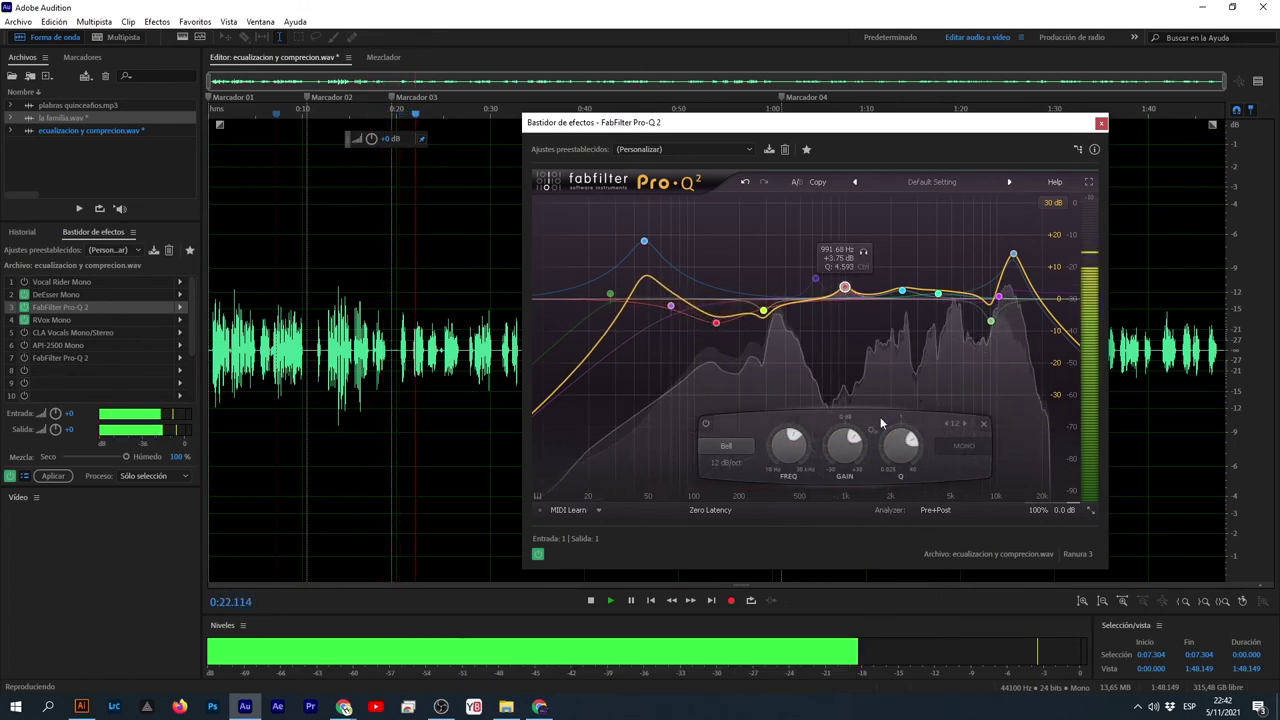
drag(901, 450, 908, 470)
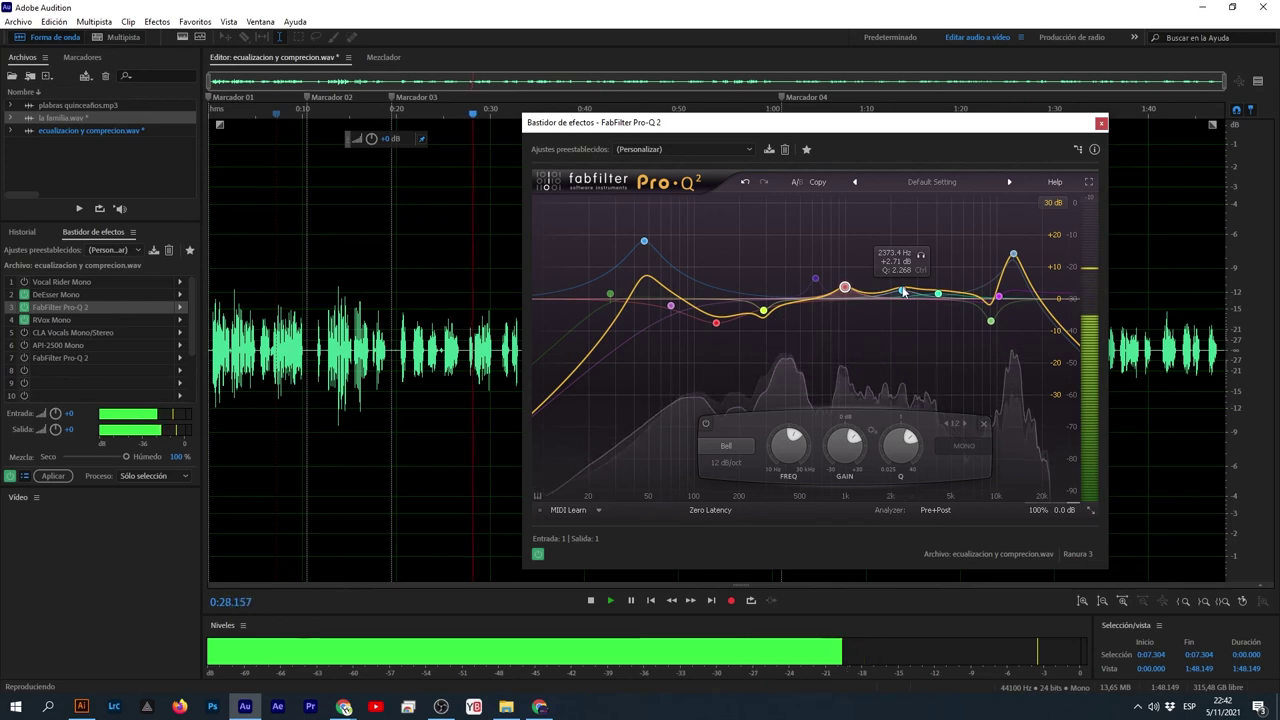
click(903, 291)
drag(958, 432, 963, 437)
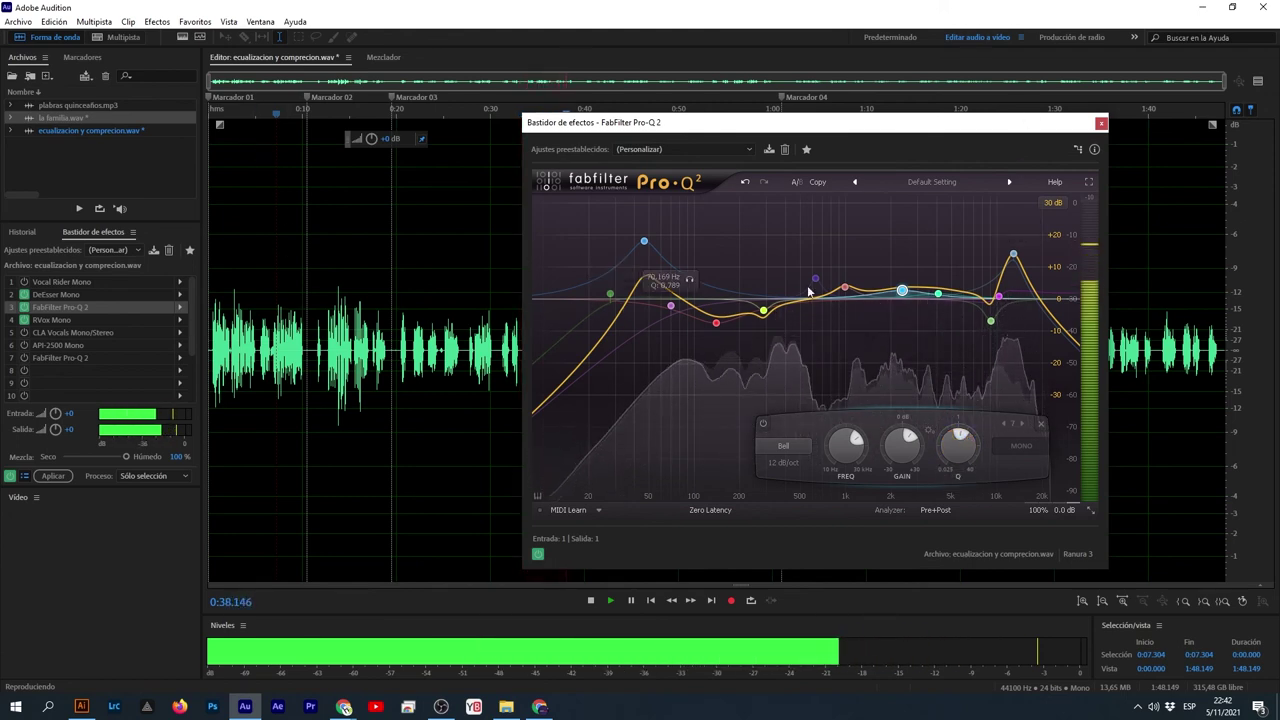
- Shift the 4105.3 Hz bell to a slightly lower frequency, reduce the 46.759 Hz bell's gain to about +17 dB, and stop playback
click(990, 321)
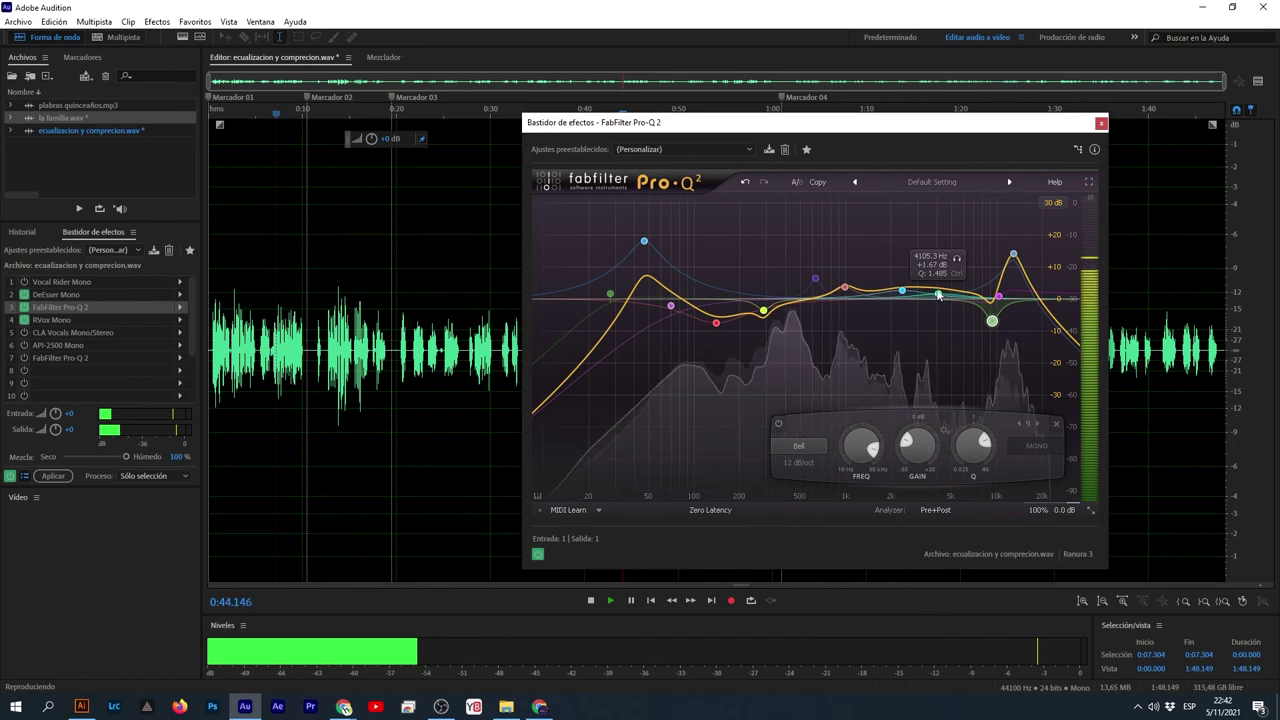
mouse_move(938, 294)
mouse_down()
mouse_move(938, 283)
mouse_move(929, 294)
mouse_up()
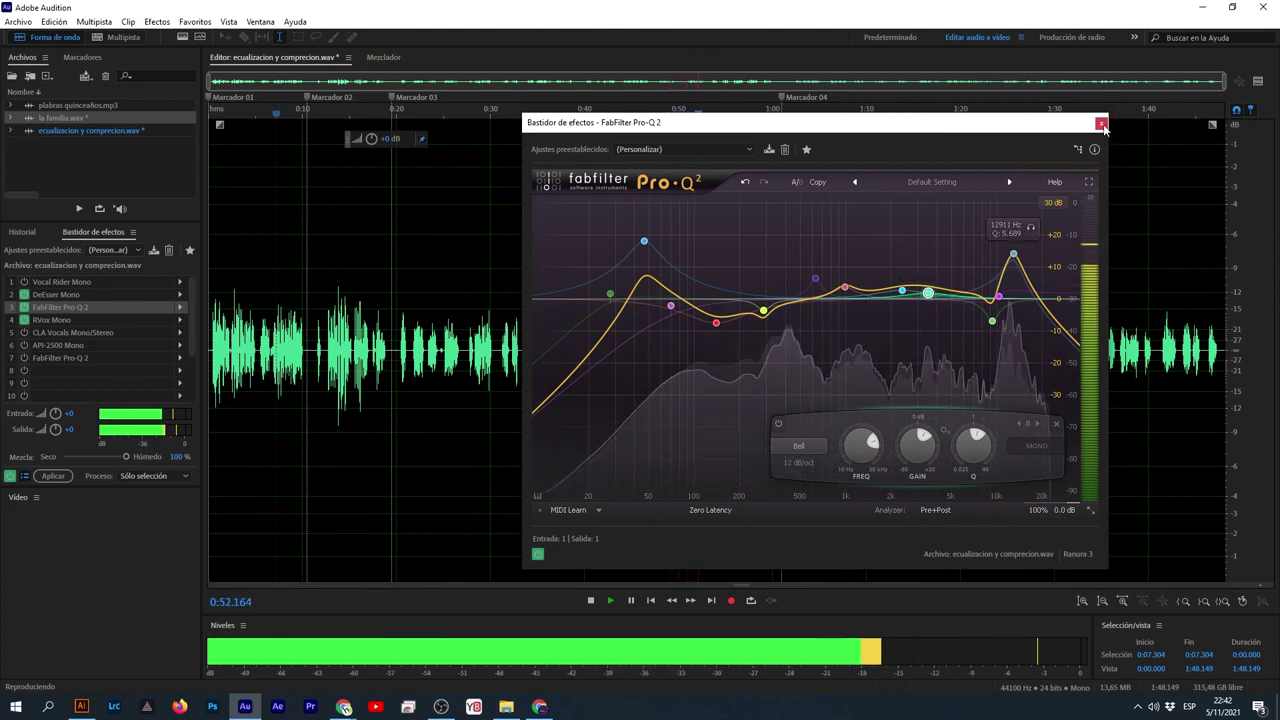
click(644, 242)
drag(646, 246, 694, 336)
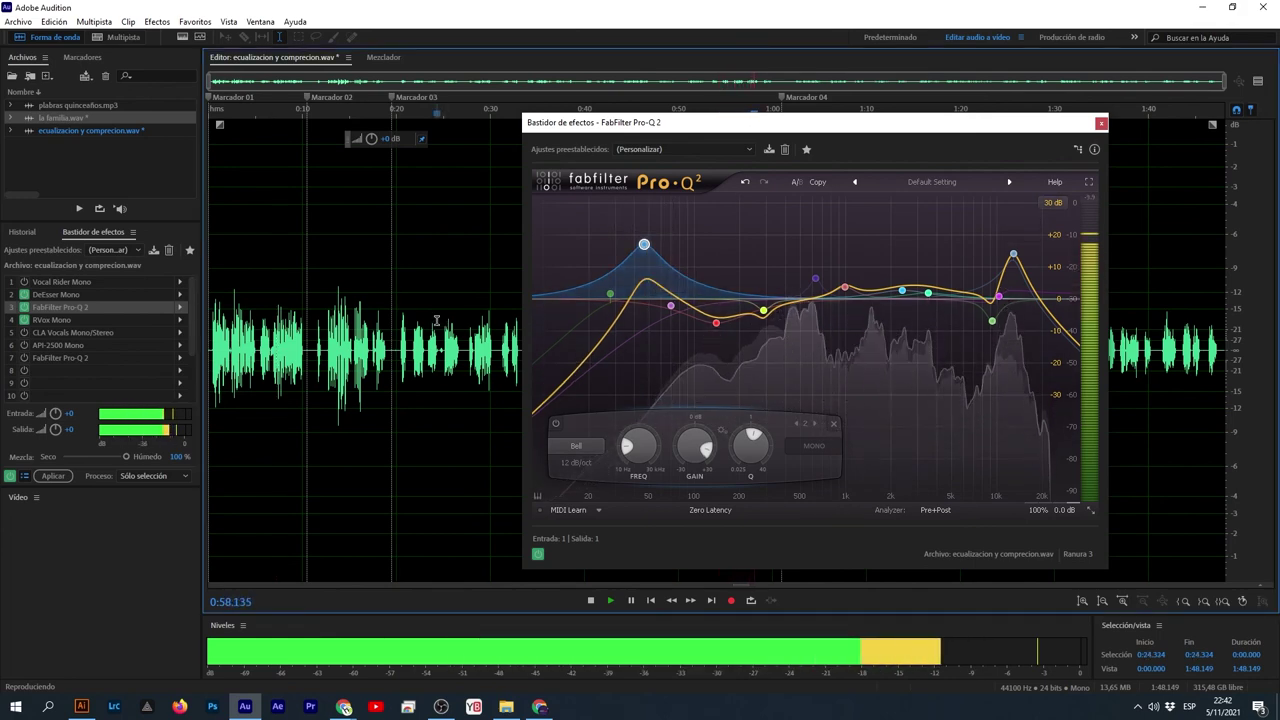
key(space)
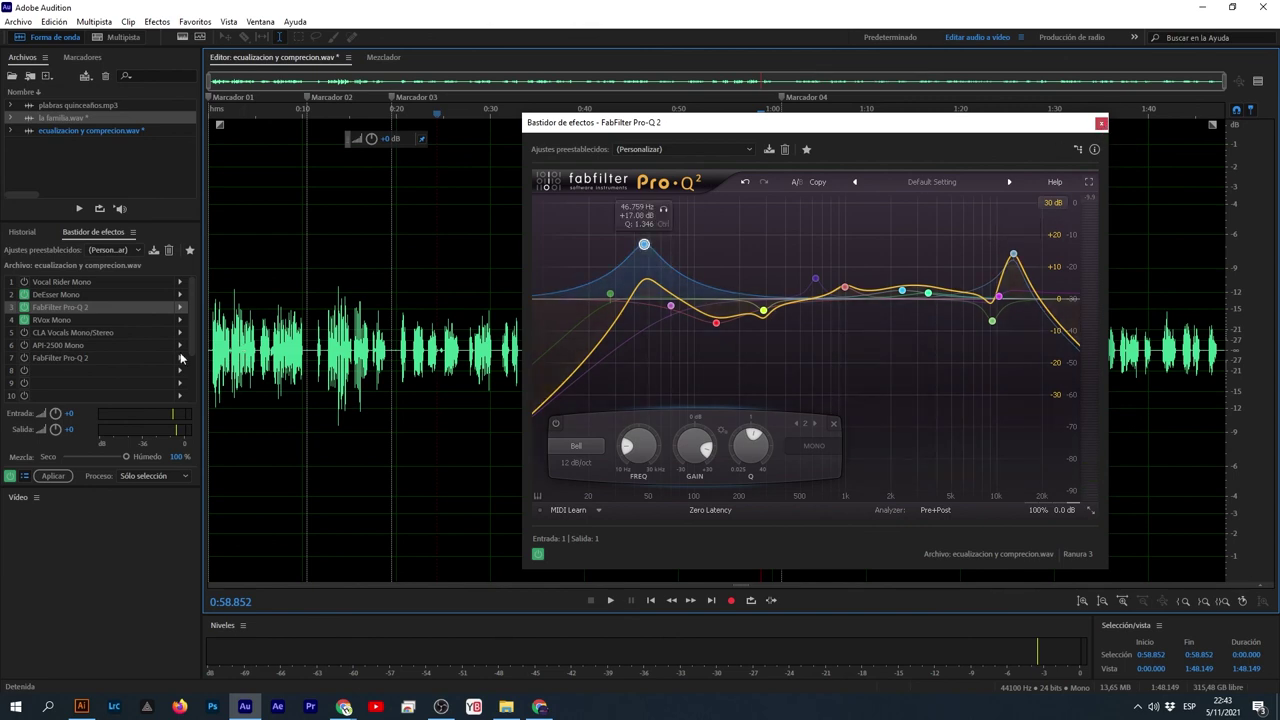
- Open the DeEsser Mono and RVox Mono settings and arrange their windows one above the other beside the Pro-Q 2 window
double_click(58, 295)
drag(660, 202, 340, 113)
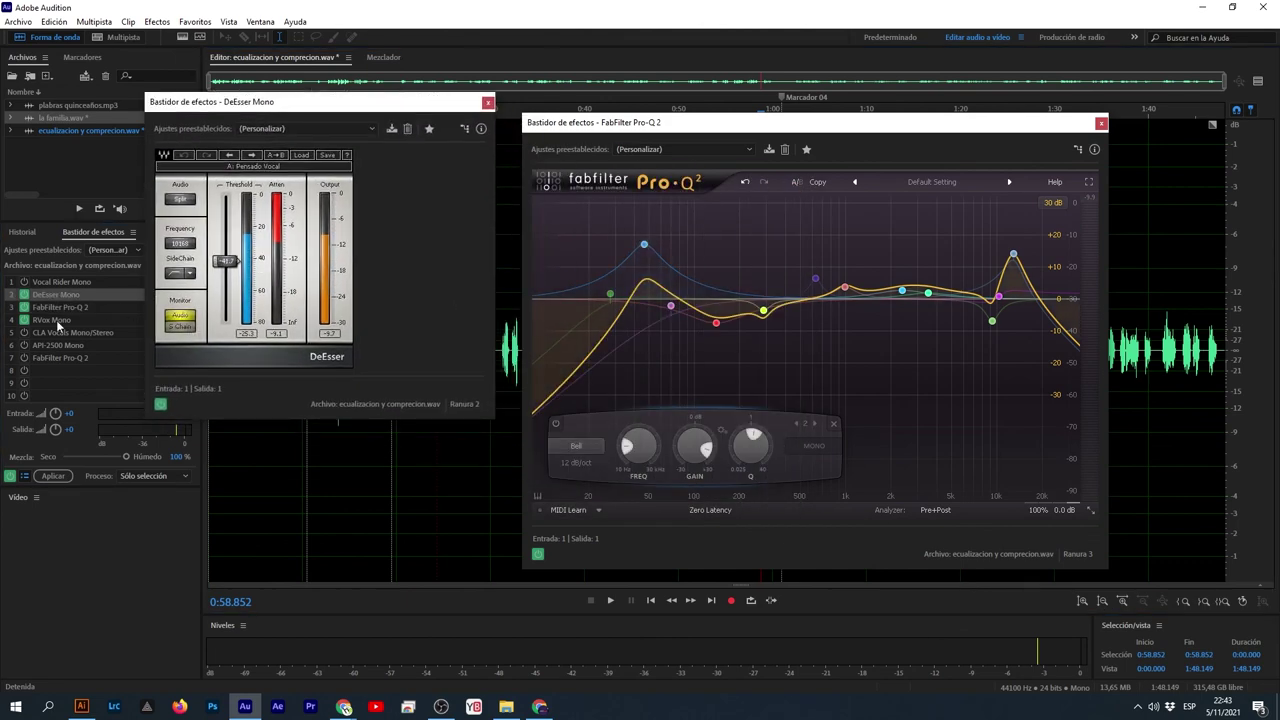
double_click(57, 321)
drag(680, 191, 384, 398)
drag(325, 108, 311, 67)
drag(733, 124, 781, 102)
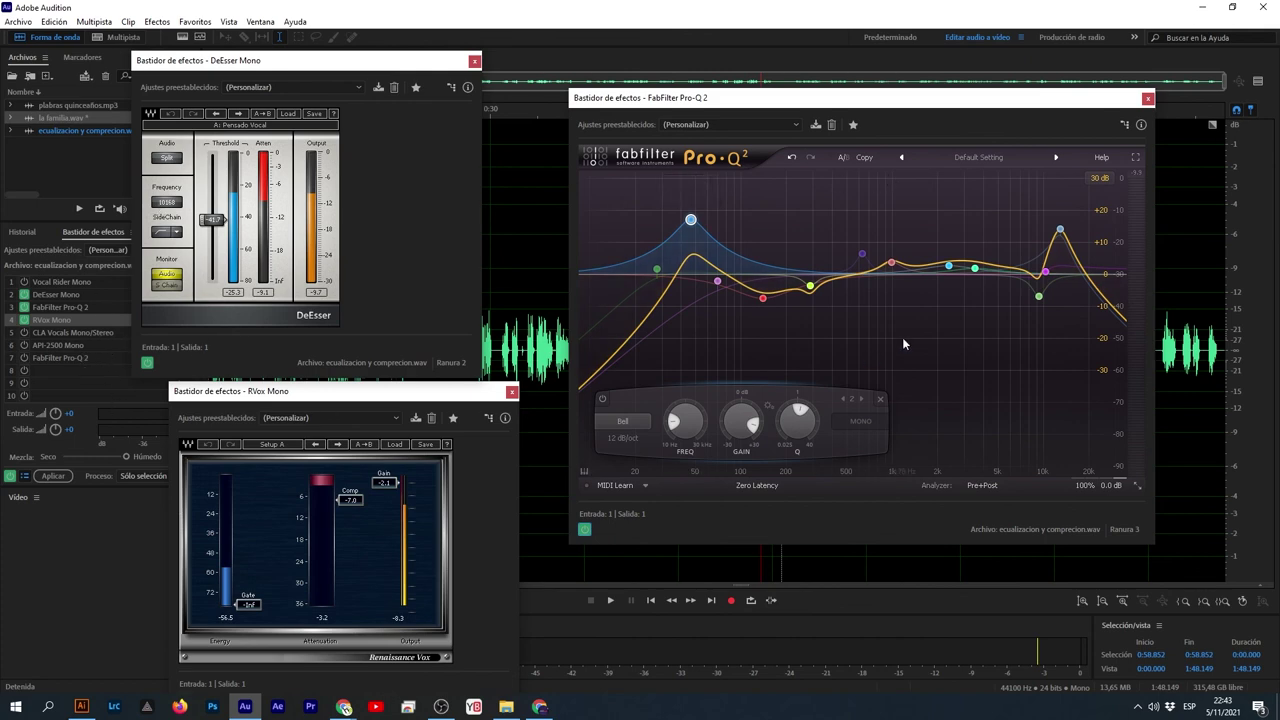
drag(321, 65, 328, 40)
drag(311, 396, 285, 372)
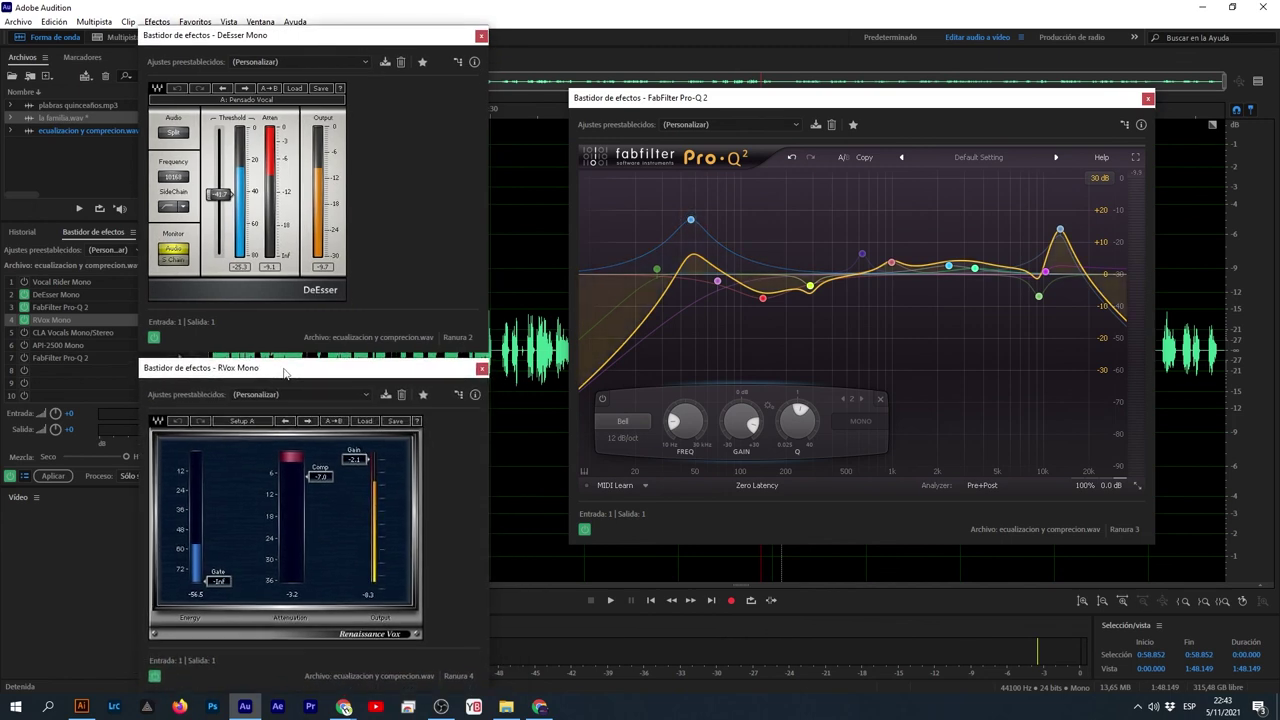